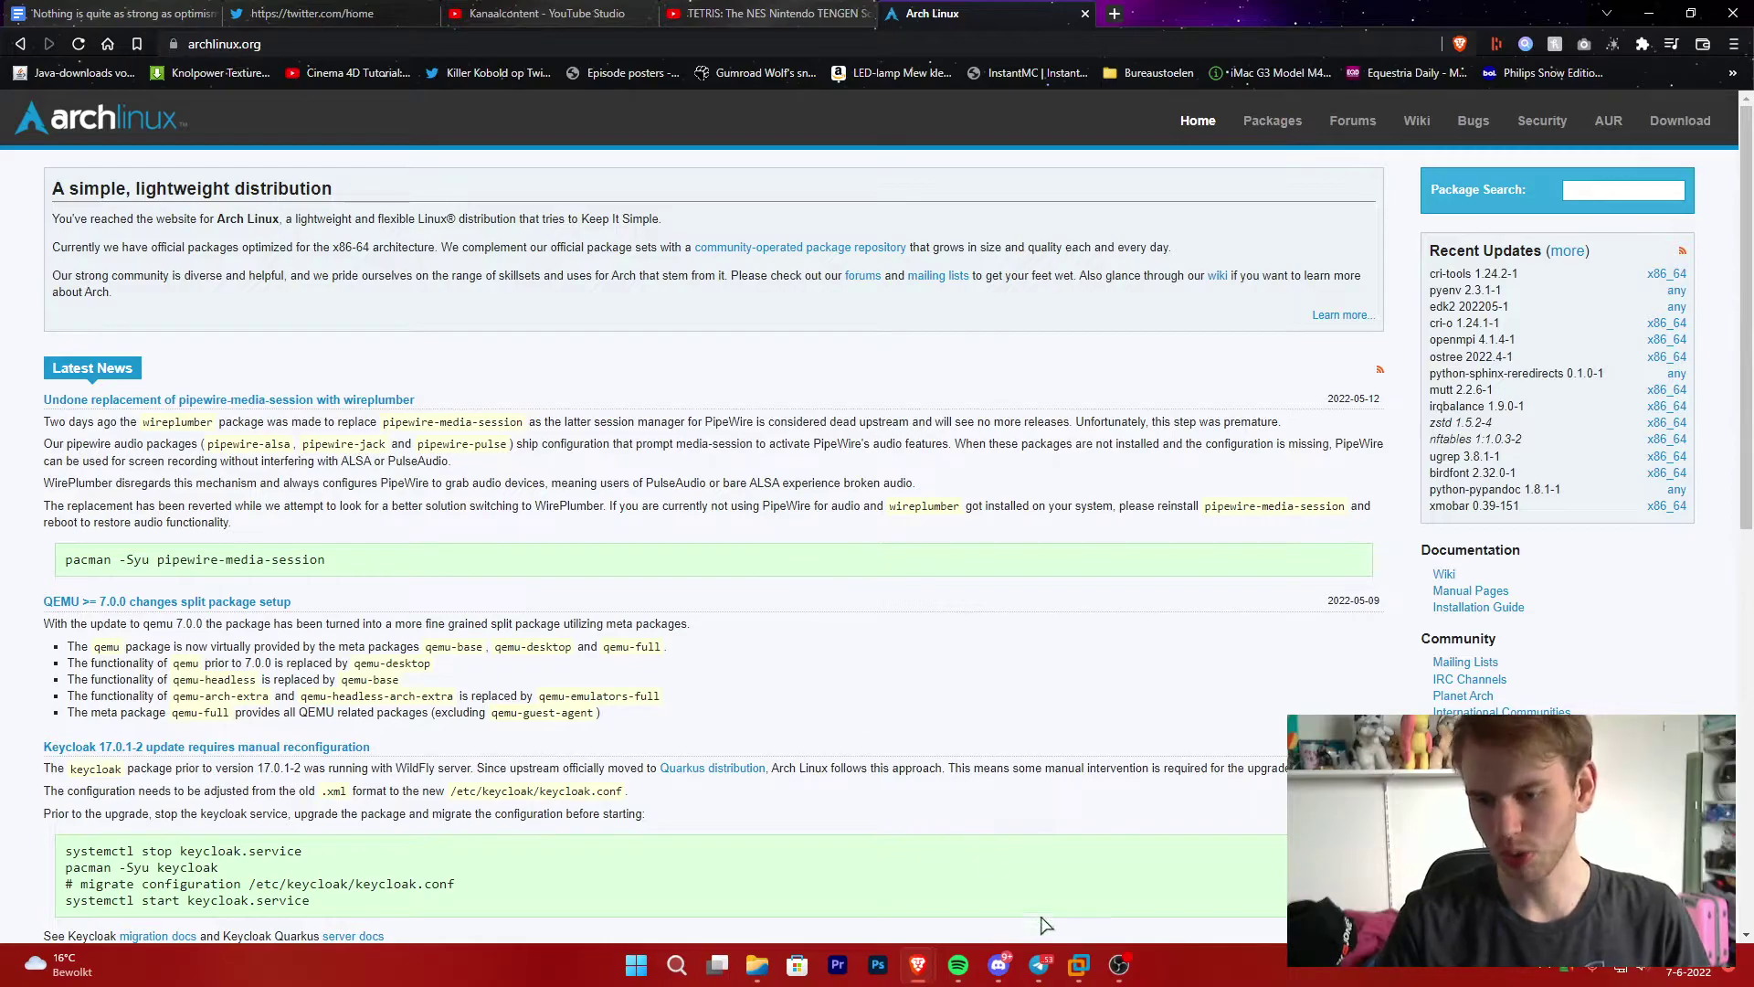
# Bring up the virtual machine app's open windows from the taskbar.
pyautogui.click(1079, 965)
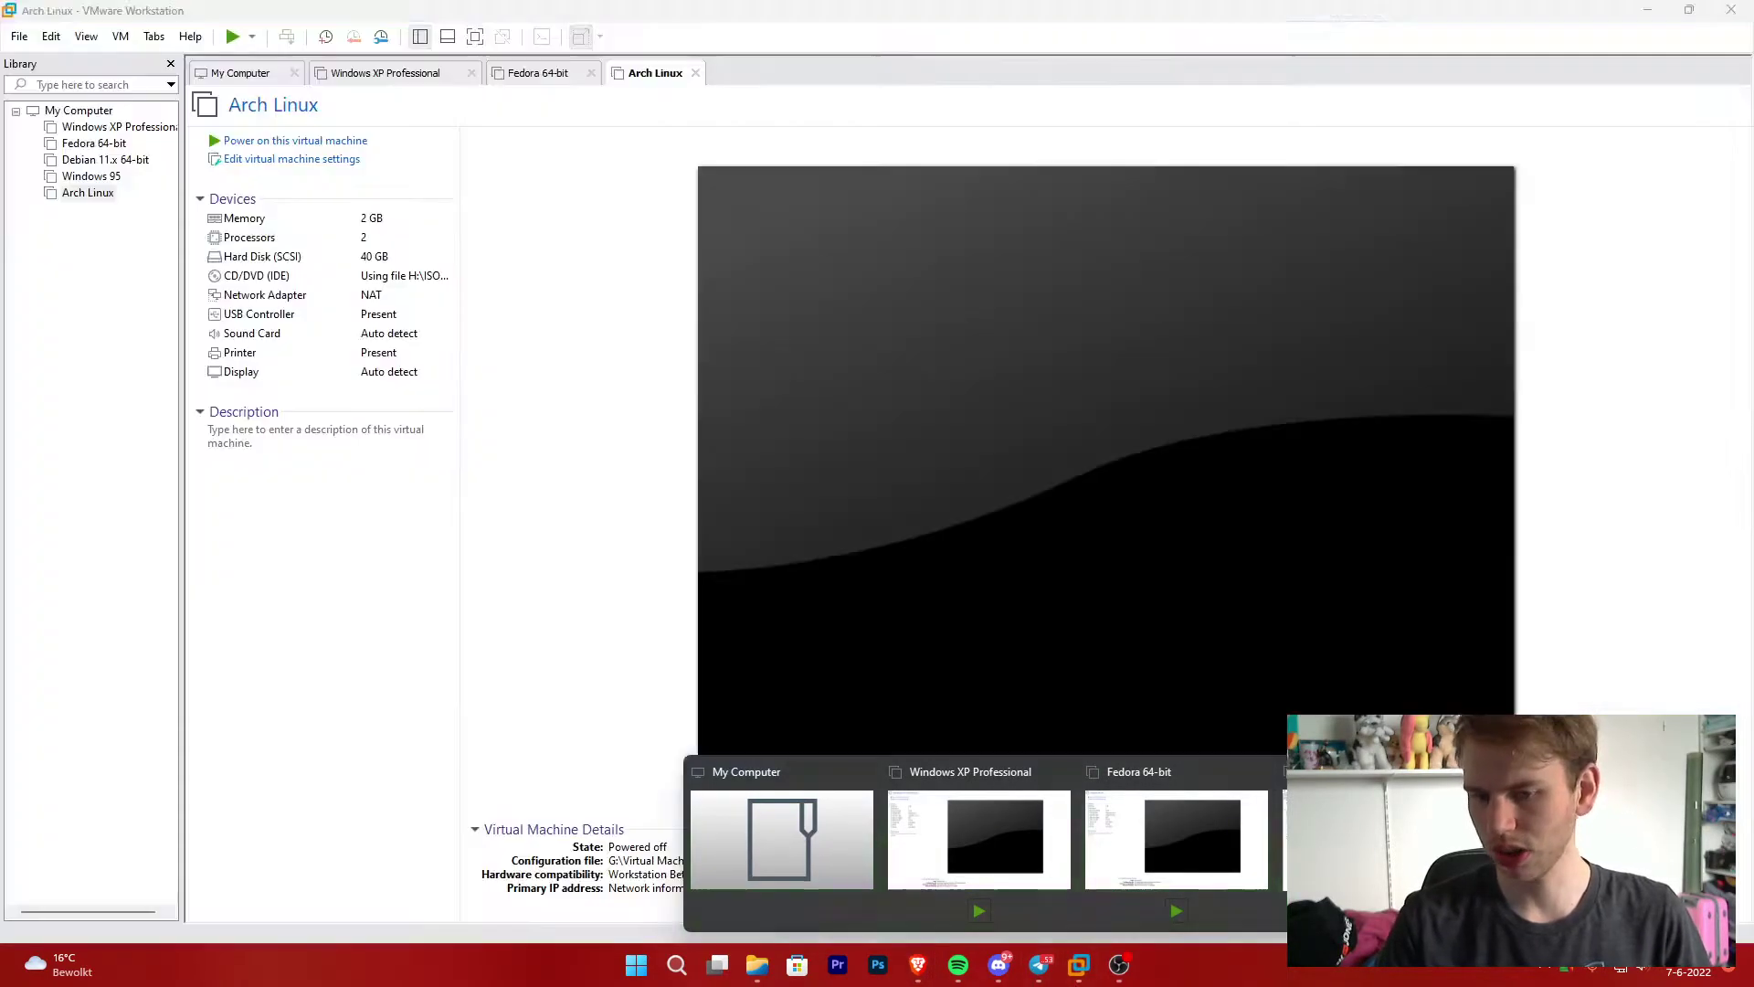
# Close the Windows XP Professional and Fedora 64-bit tabs, boot Arch Linux, and enter archinstall.
pyautogui.click(1352, 849)
pyautogui.click(472, 74)
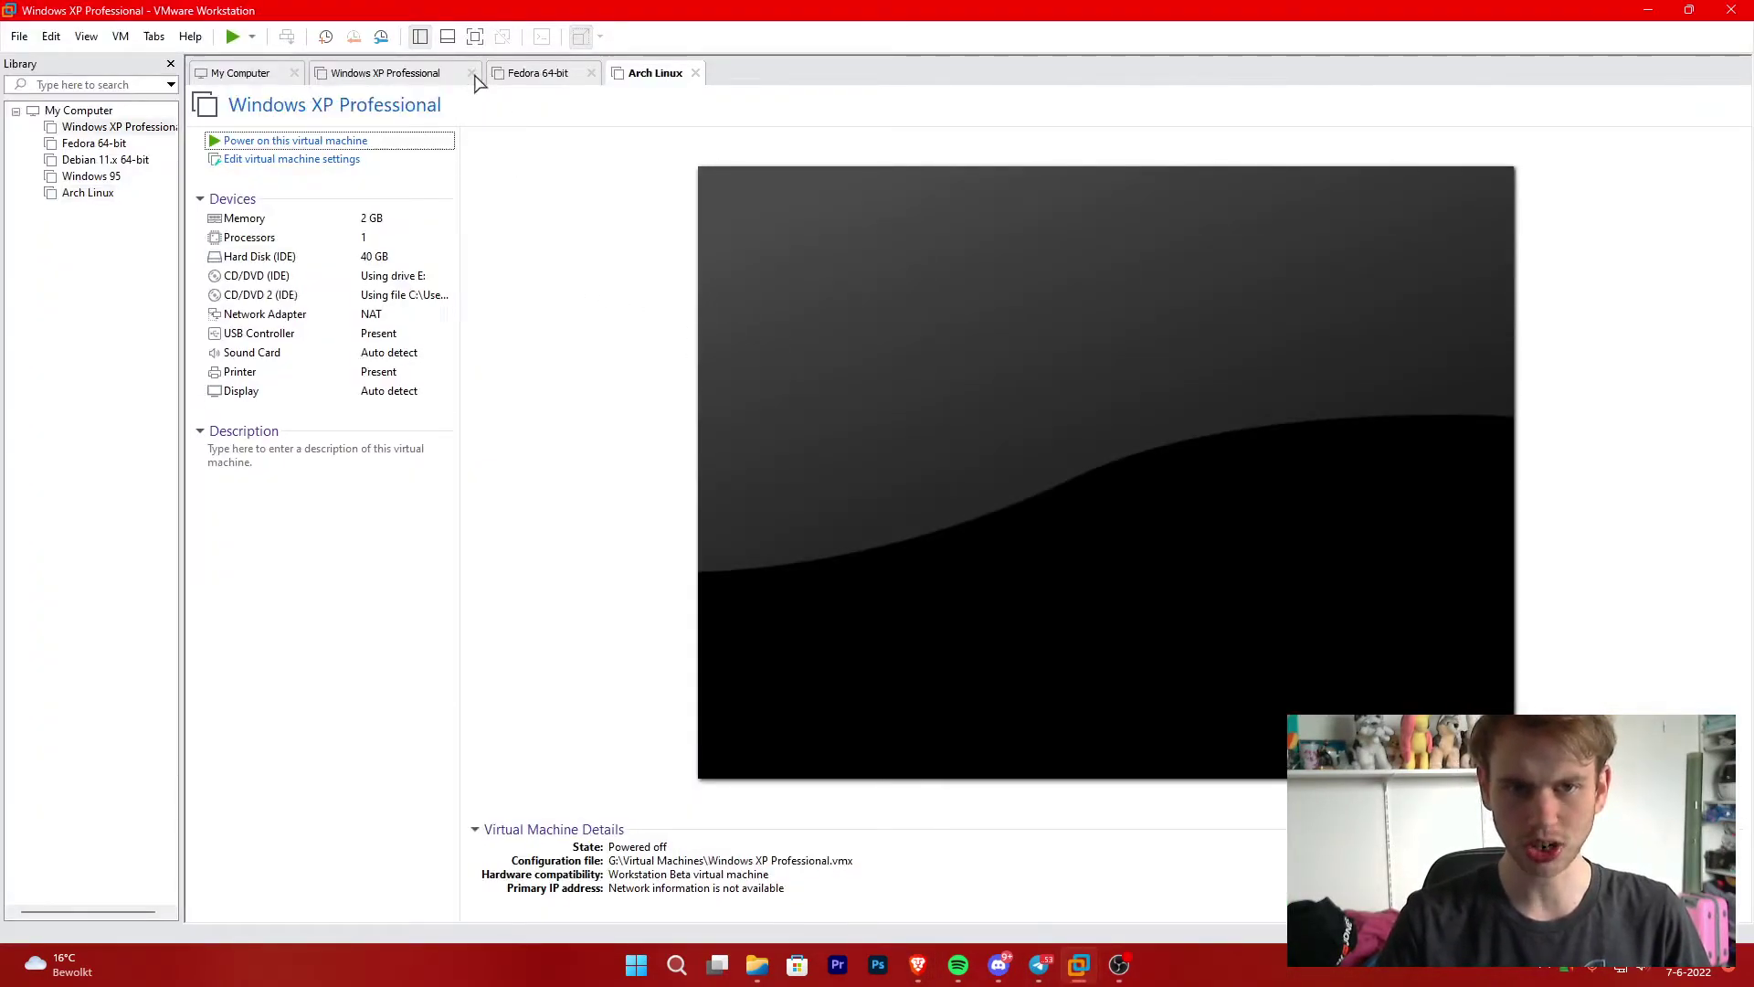
pyautogui.click(415, 73)
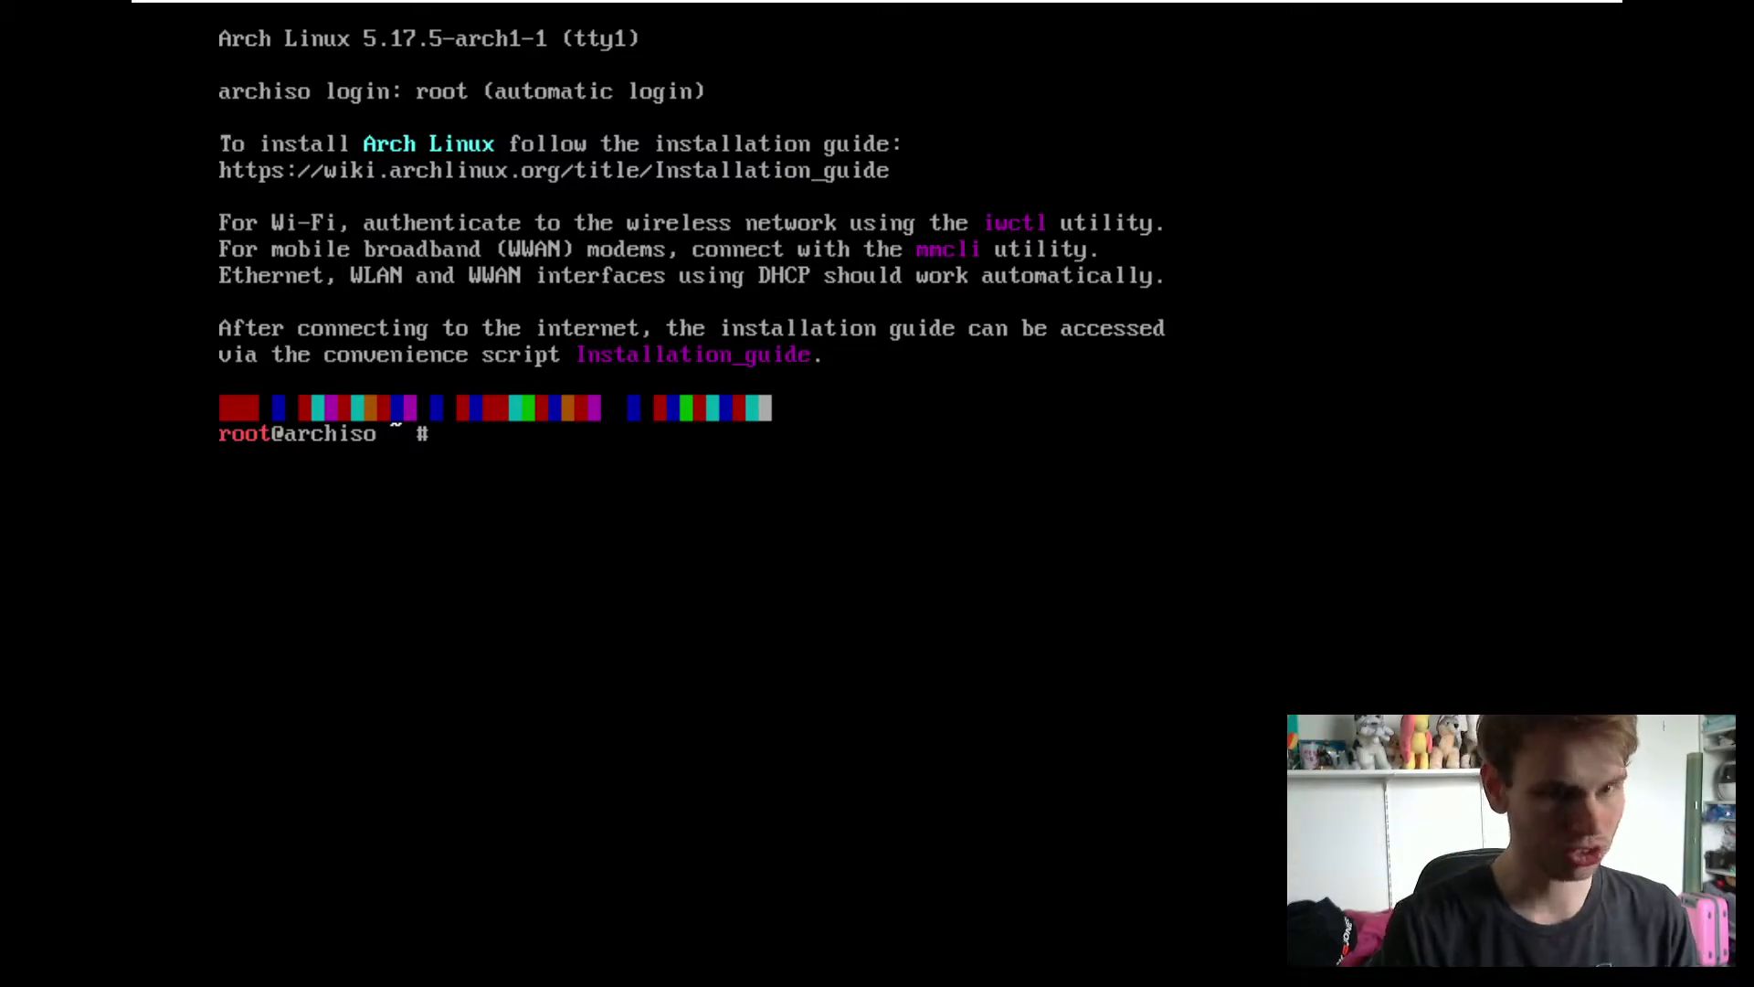
pyautogui.write('archinstall')
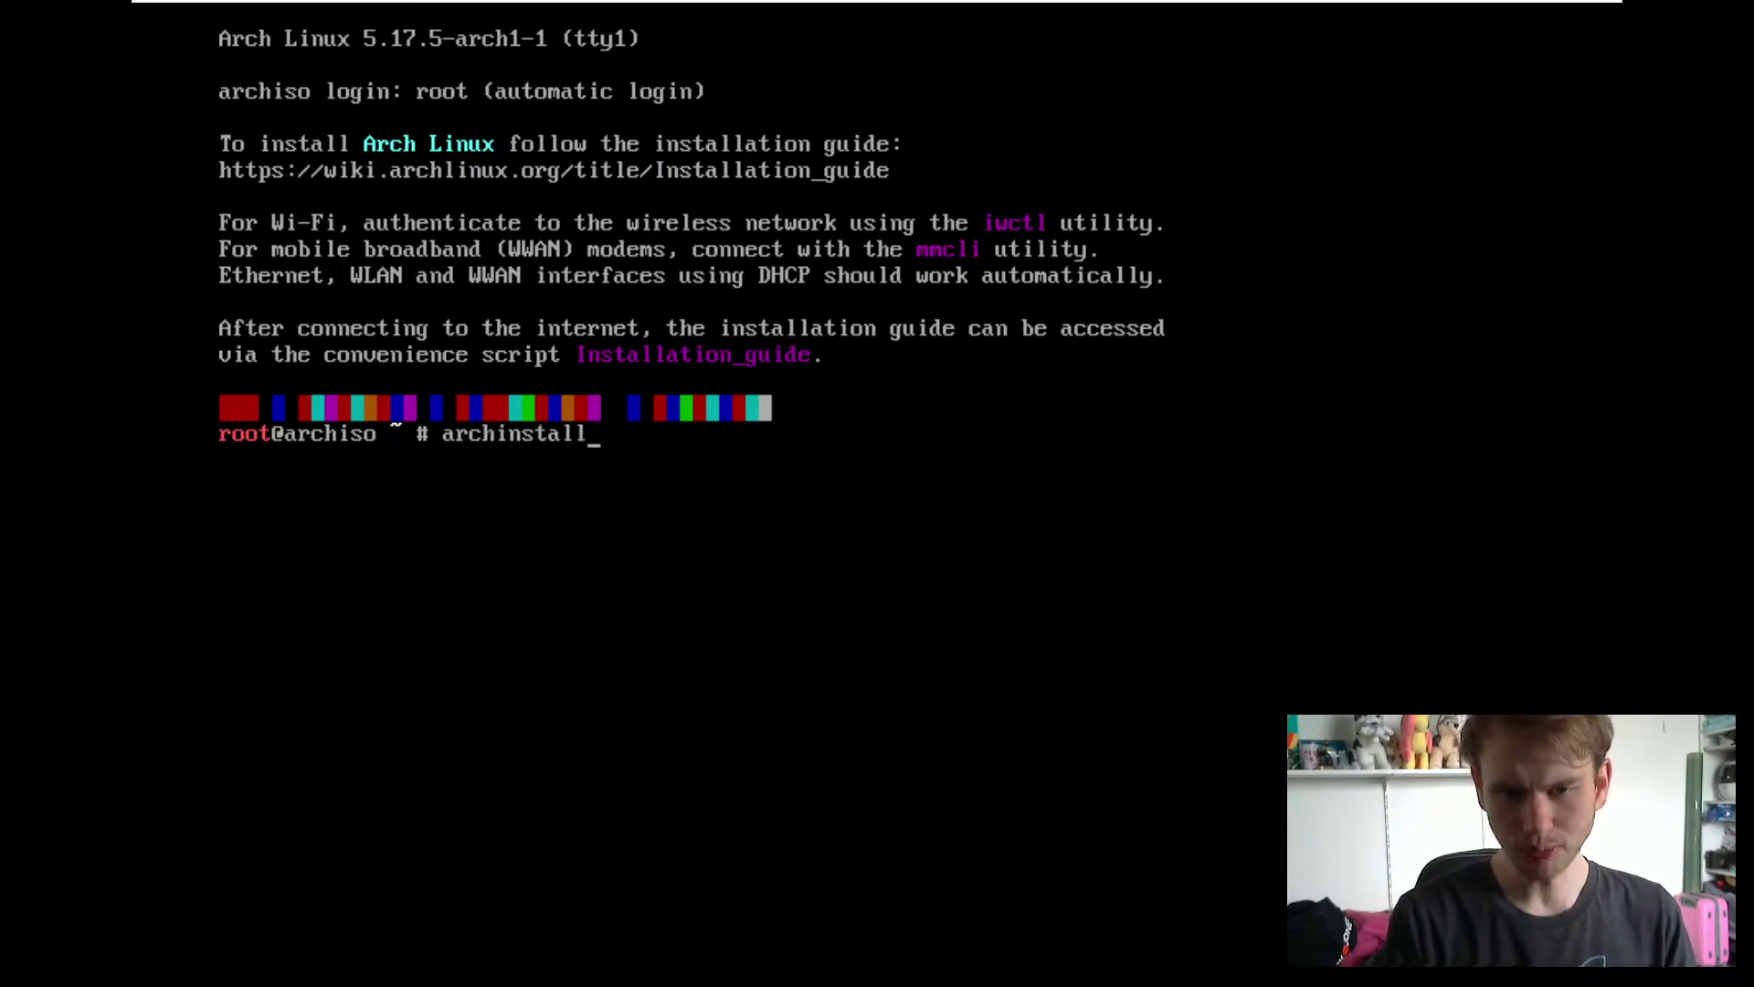
# Launch archinstall and browse from language and keyboard layout down to hard drive selection.
pyautogui.press('Return')
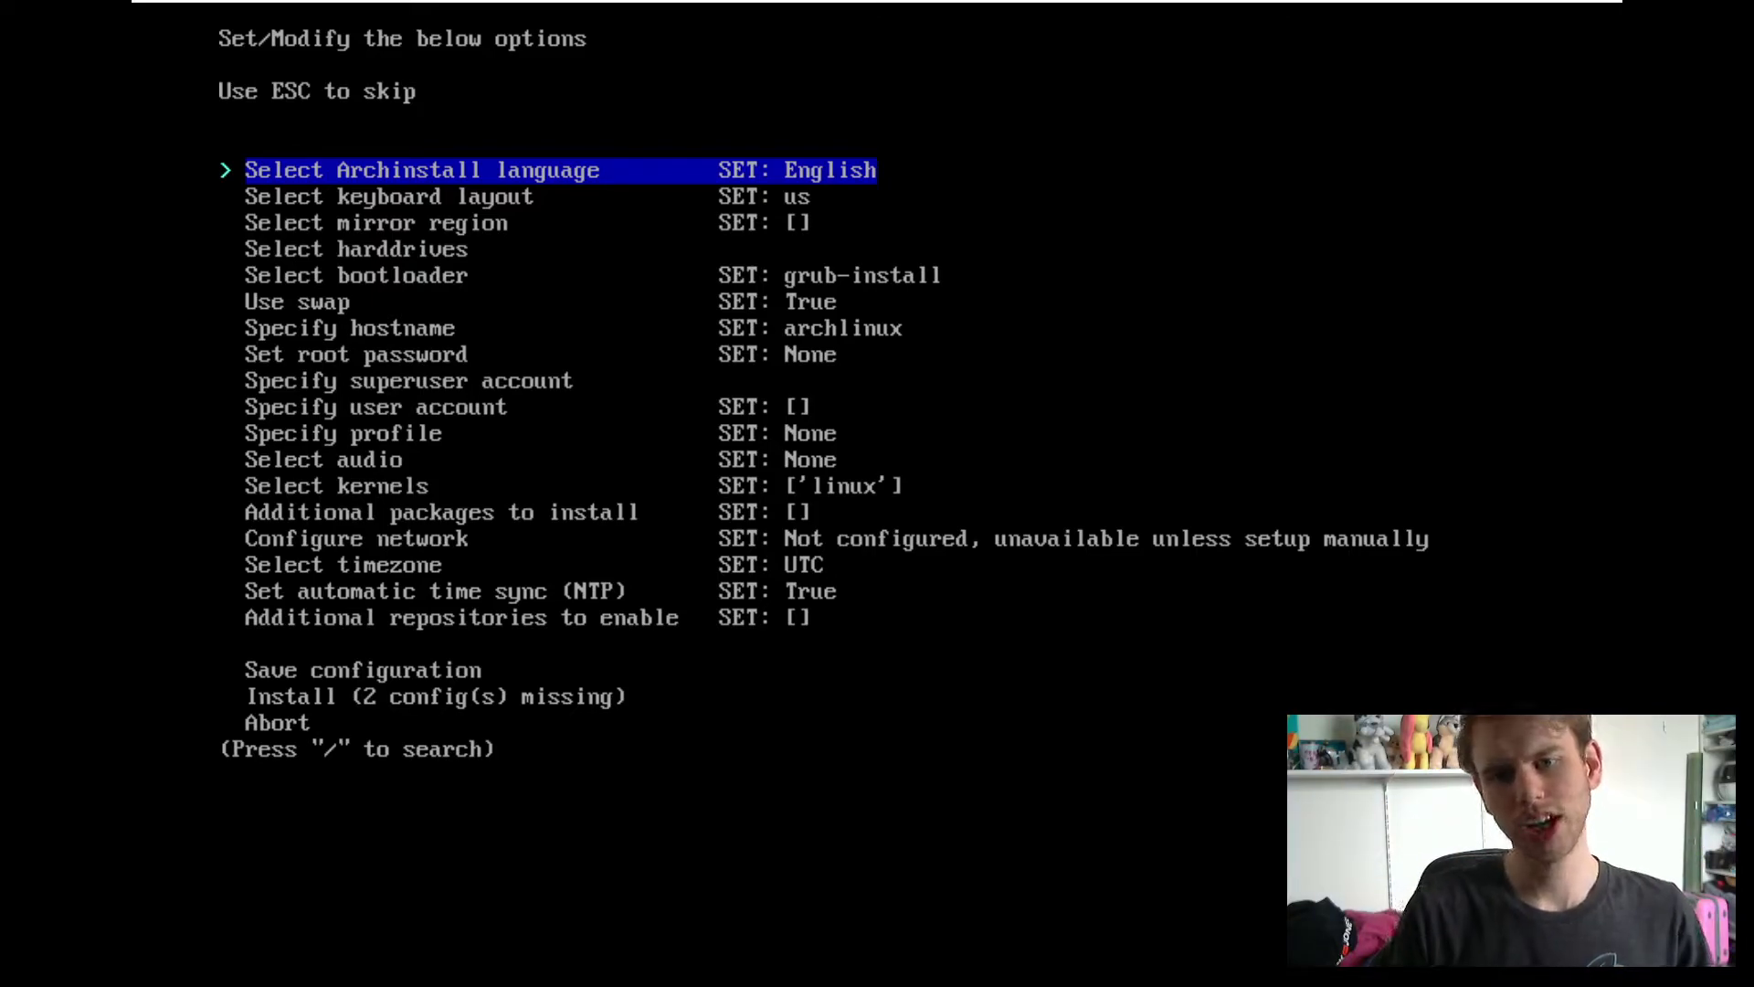
pyautogui.press('Down')
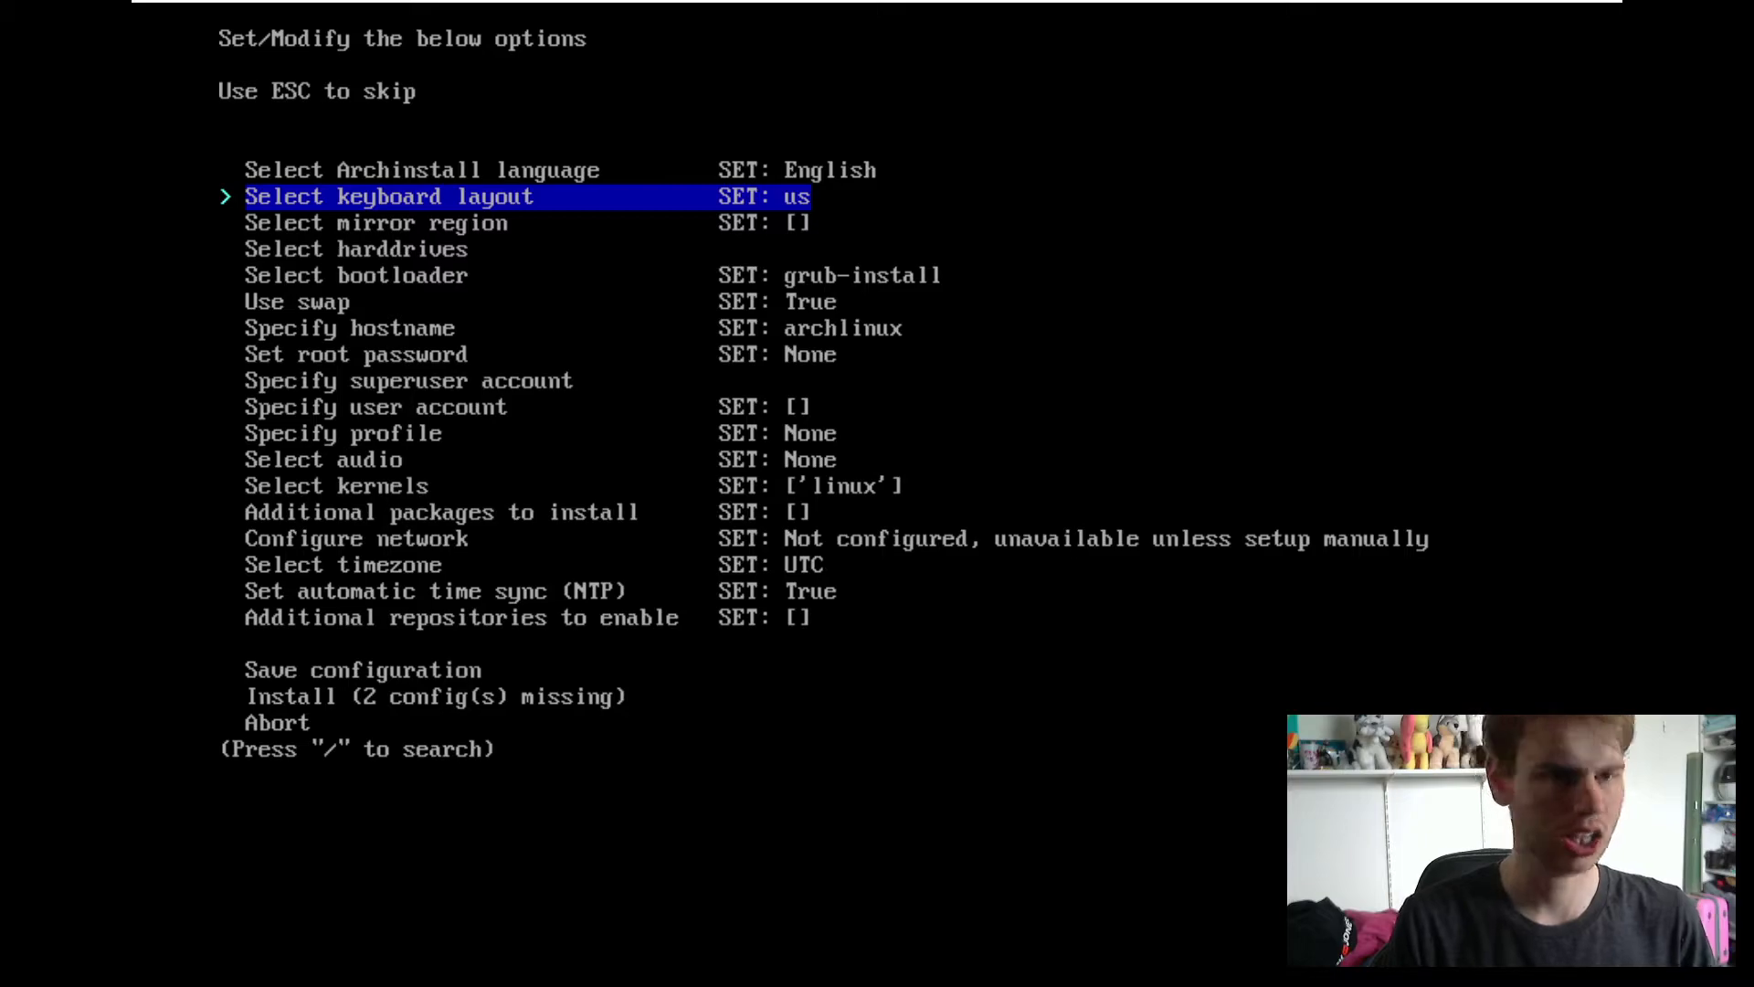
pyautogui.press('Down')
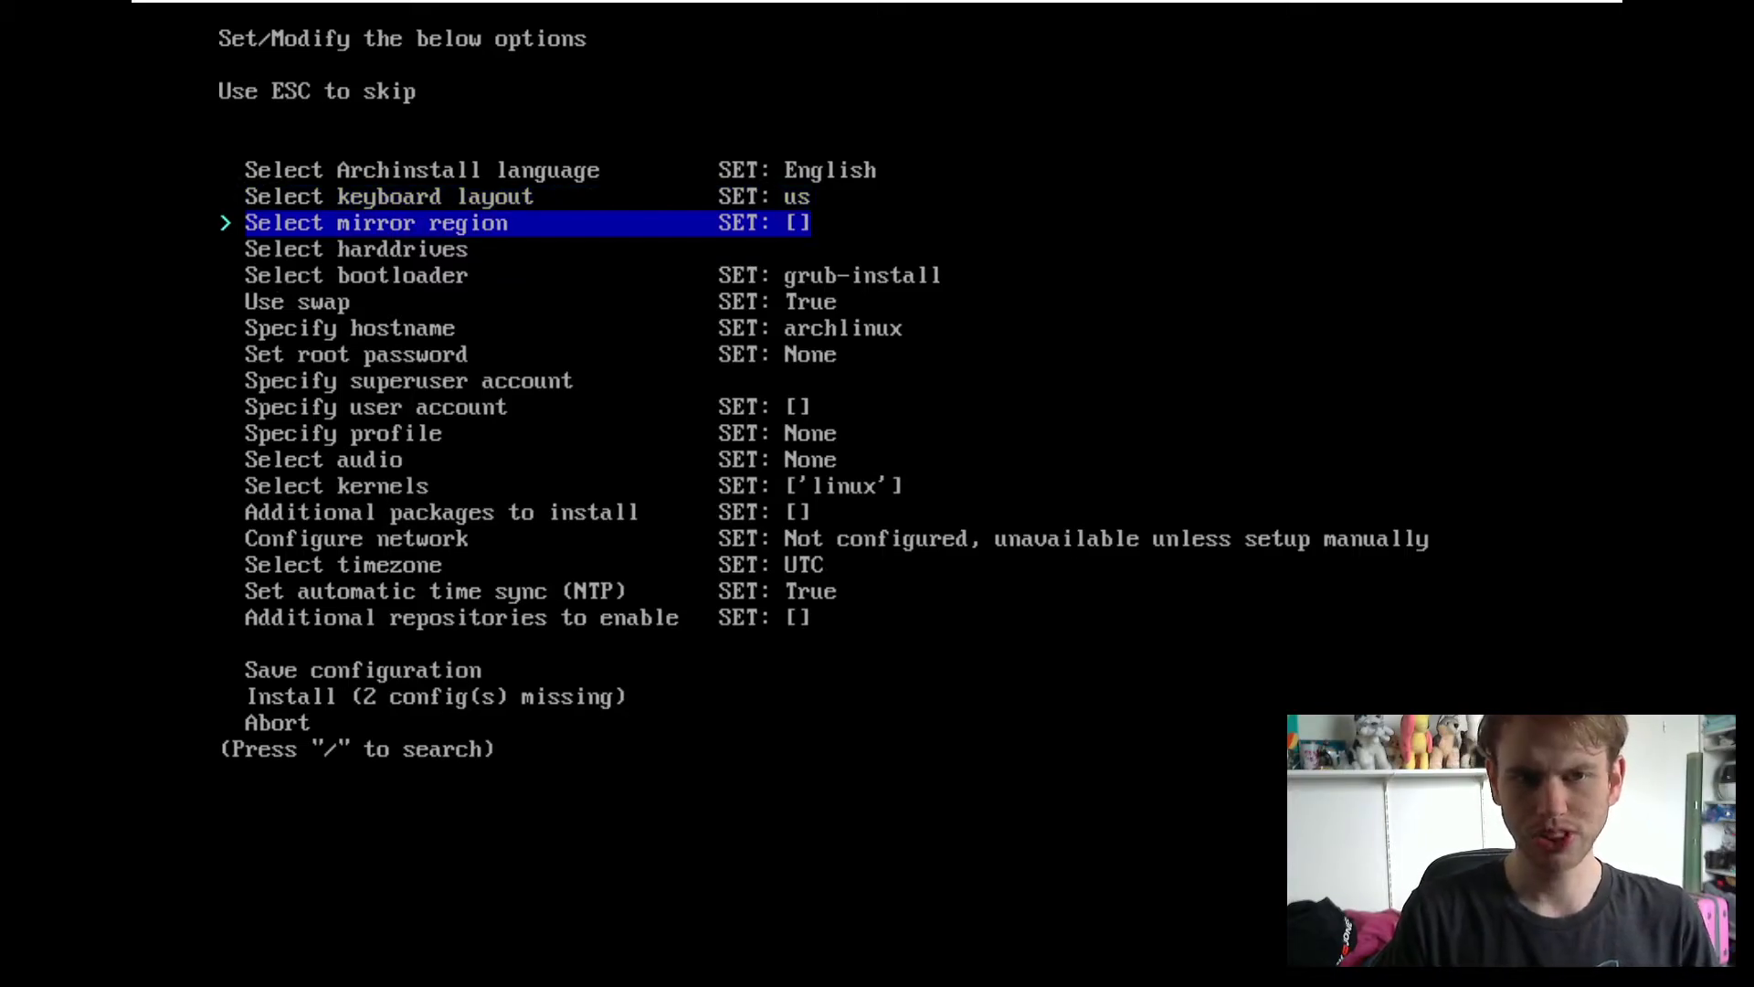
pyautogui.press('Up')
pyautogui.press('Up')
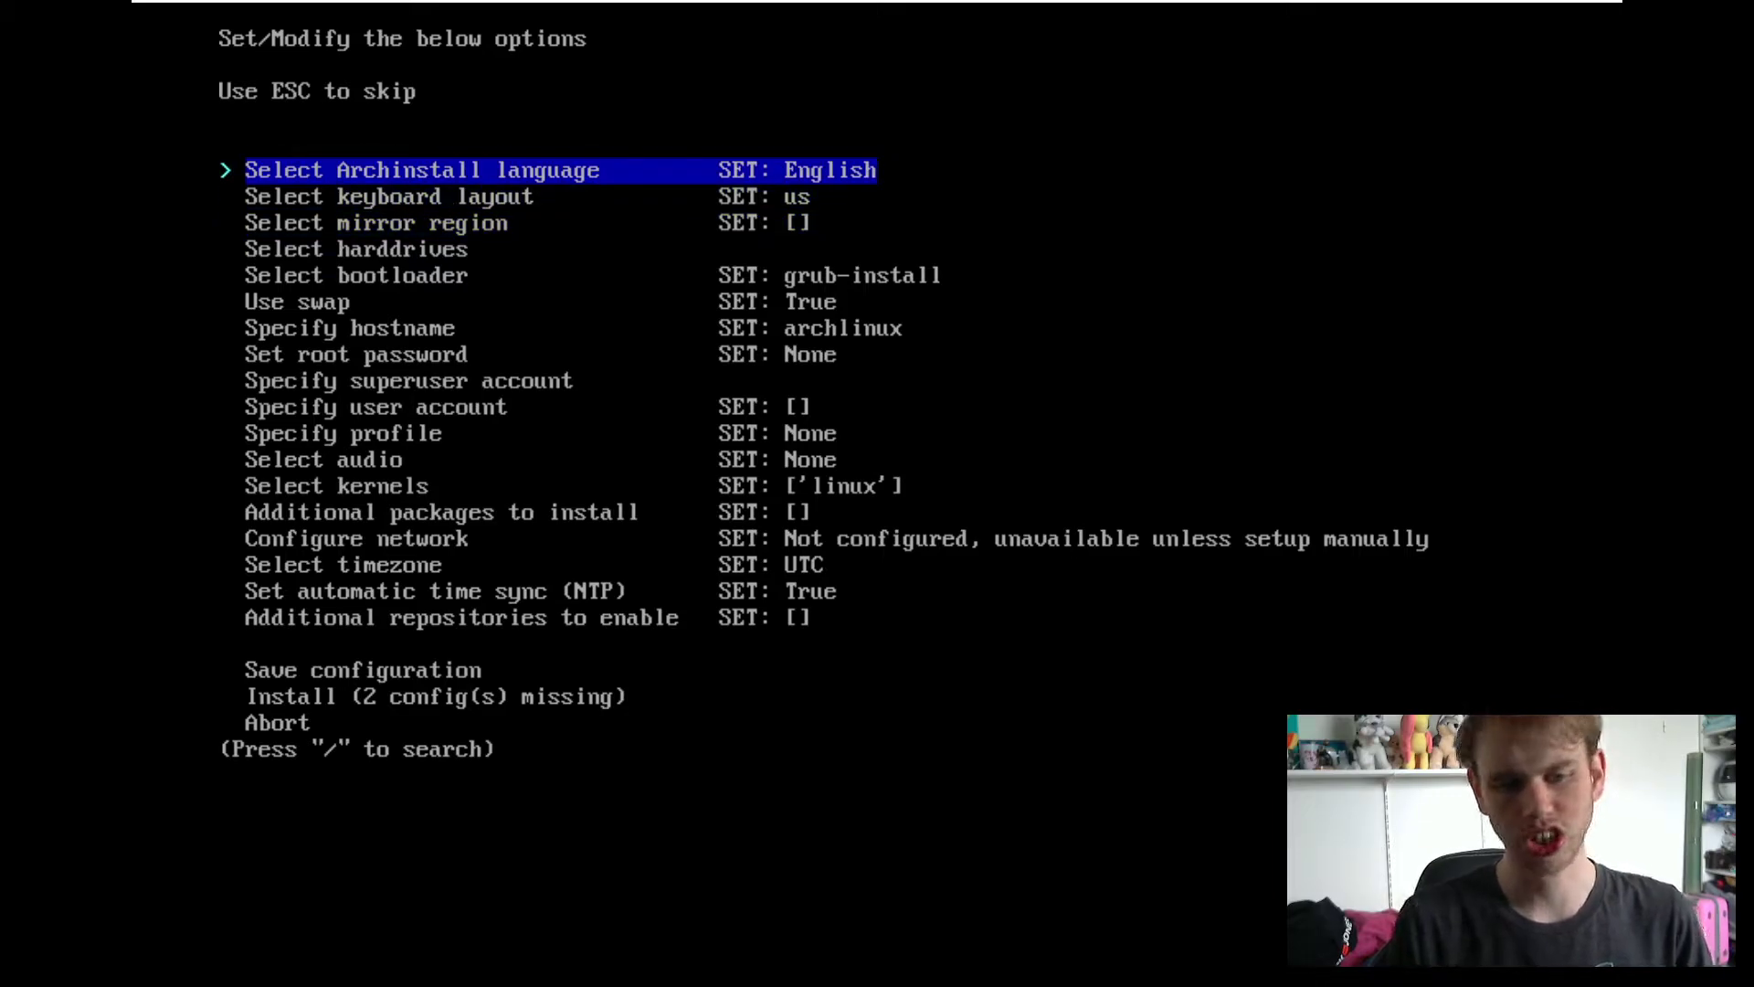
pyautogui.press('Down')
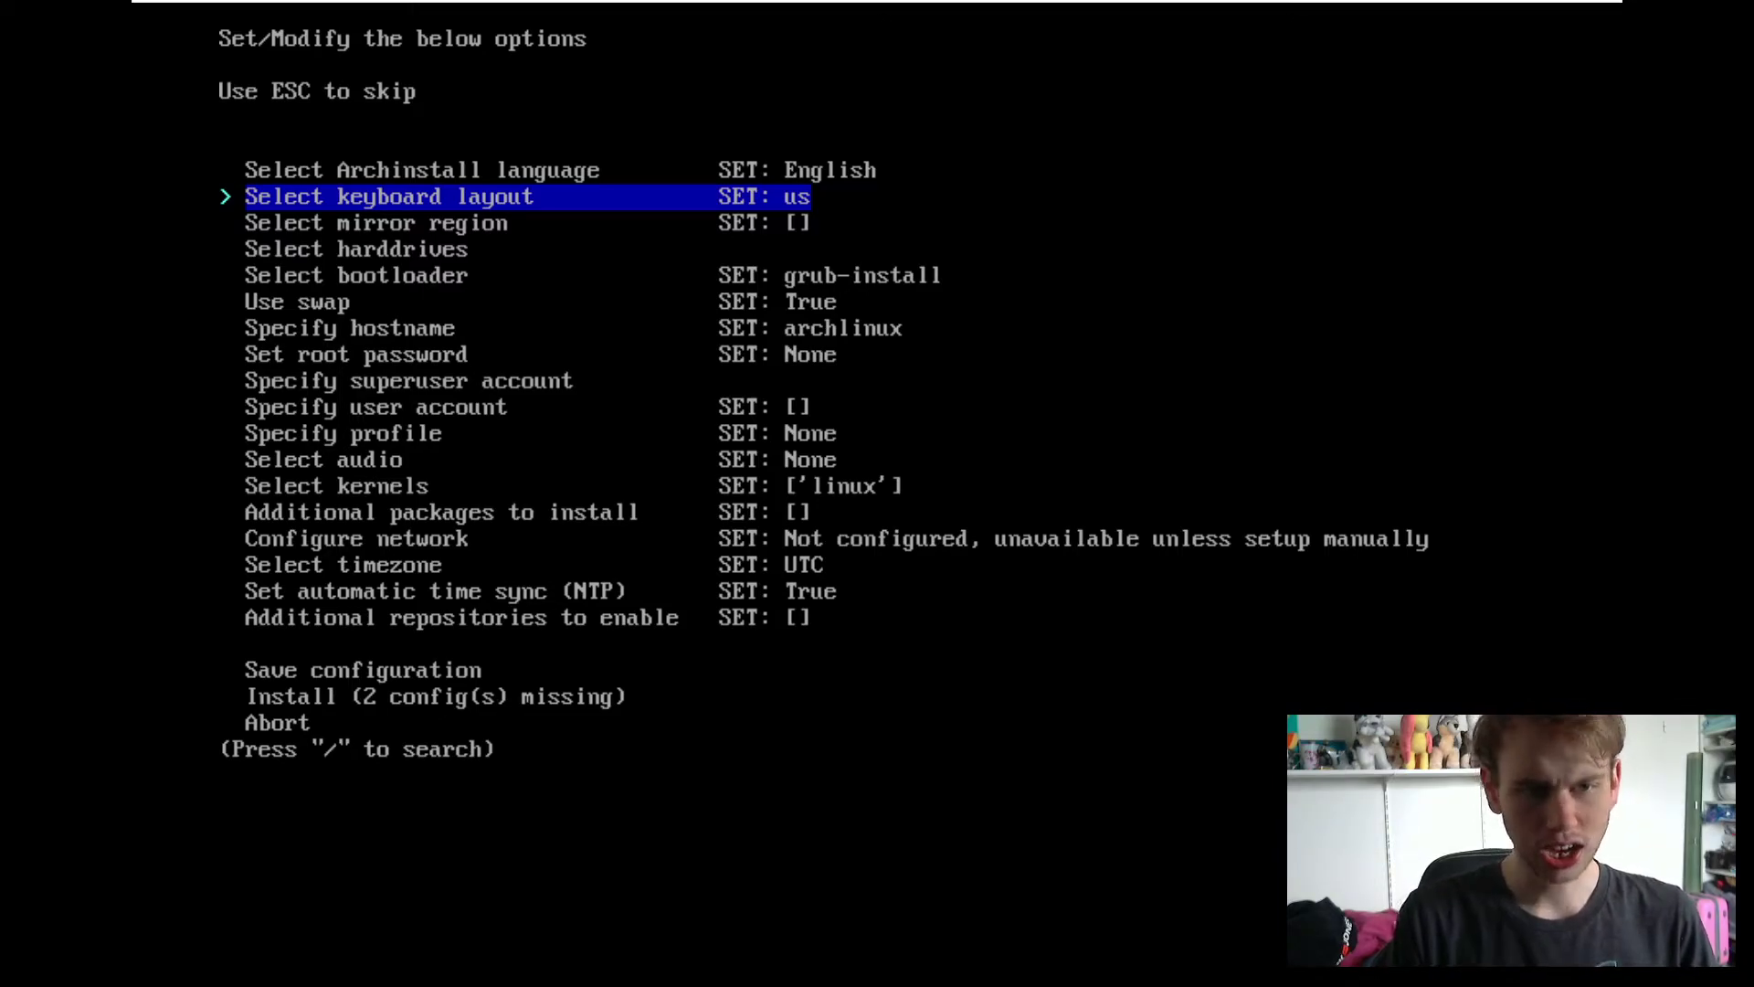
pyautogui.press('Down')
pyautogui.press('Down')
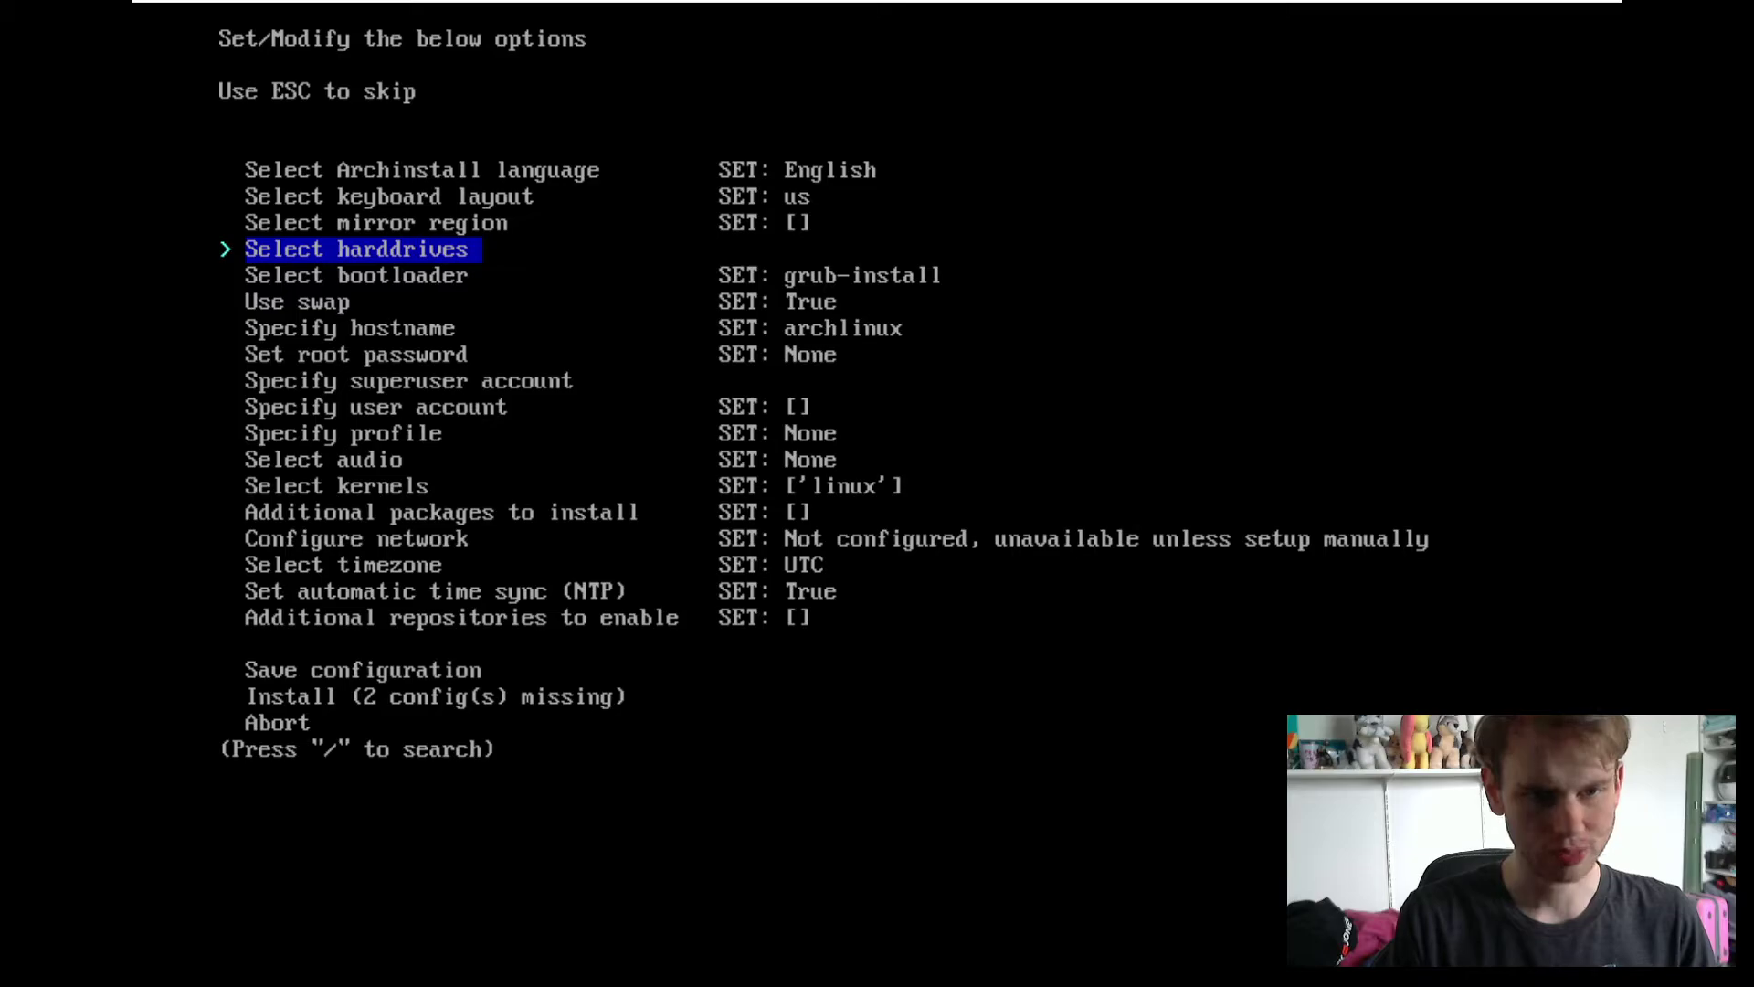
# Choose /dev/sda (40.0GB) as the installation drive.
pyautogui.press('Return')
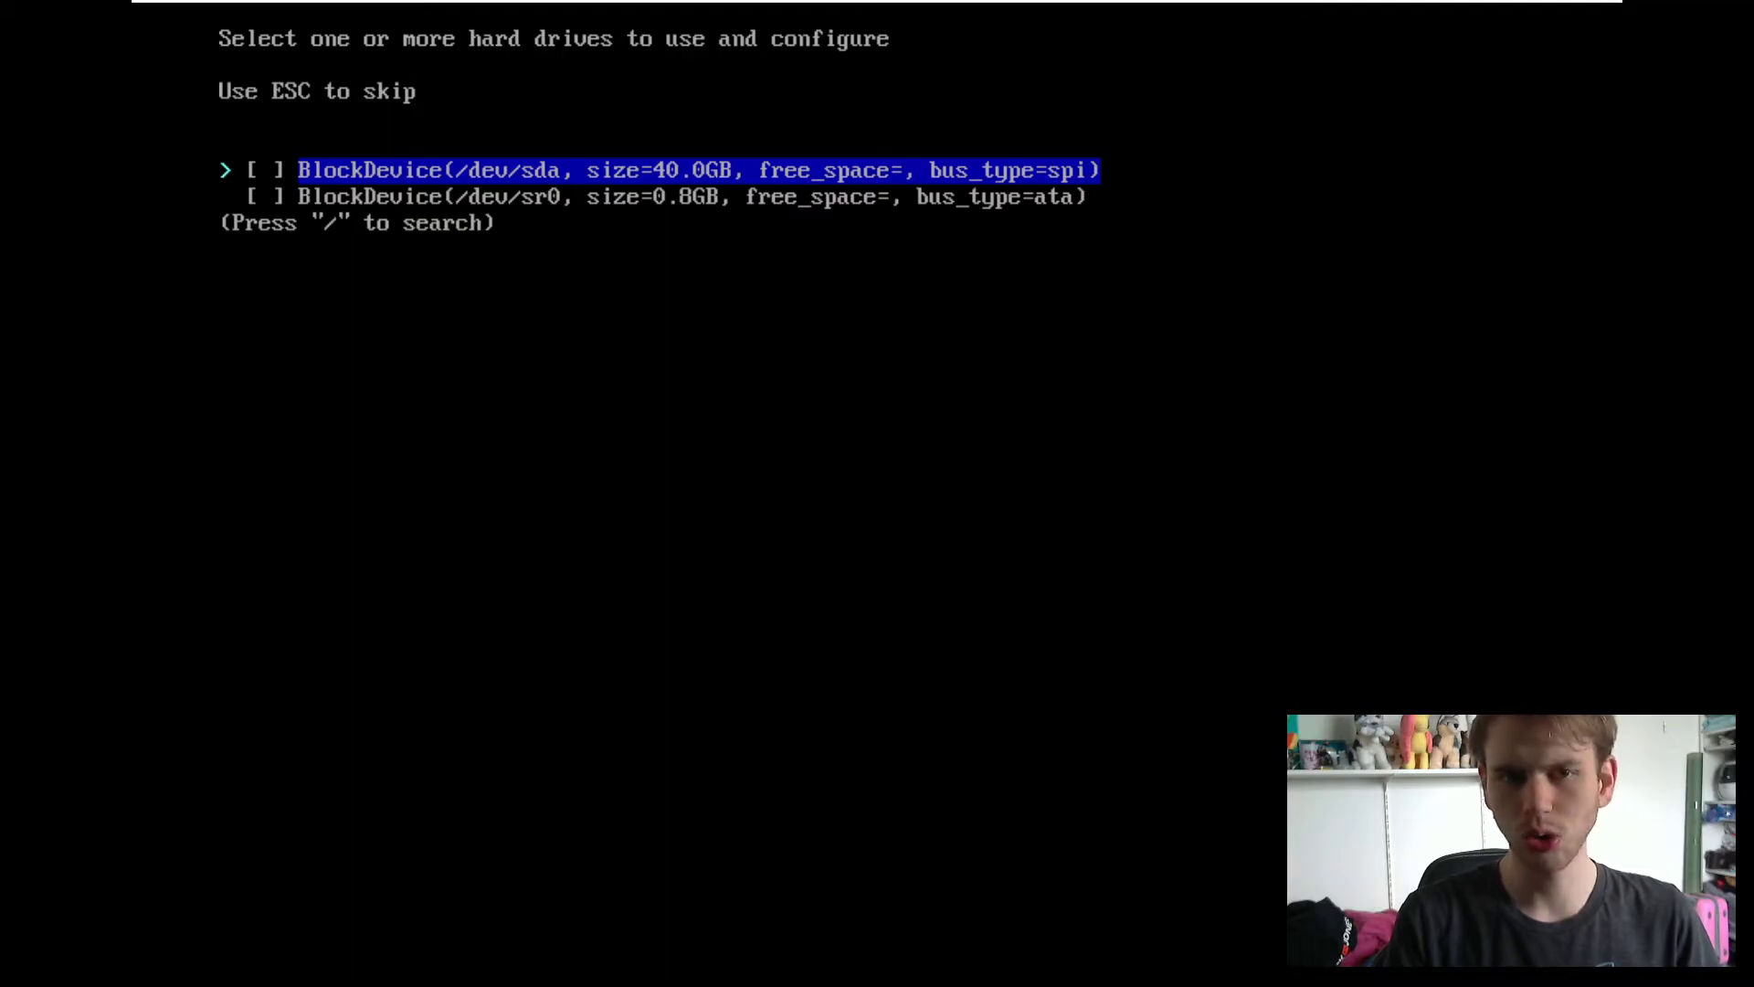
pyautogui.press('Return')
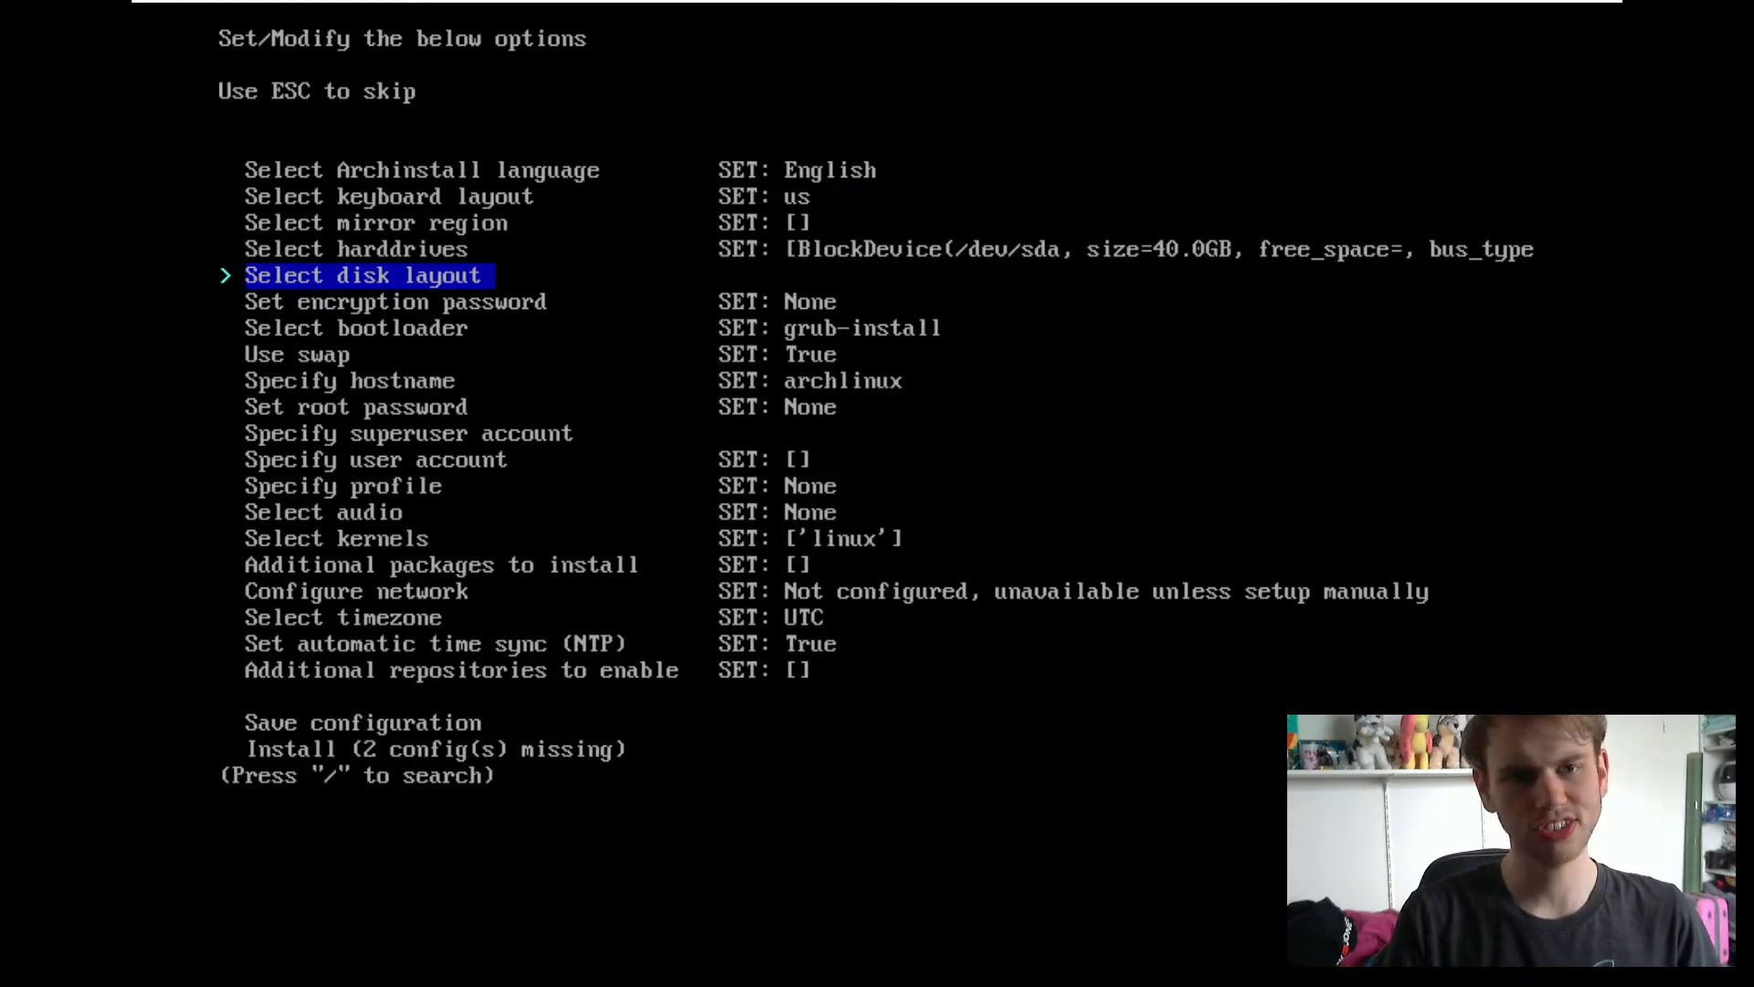
pyautogui.press('Return')
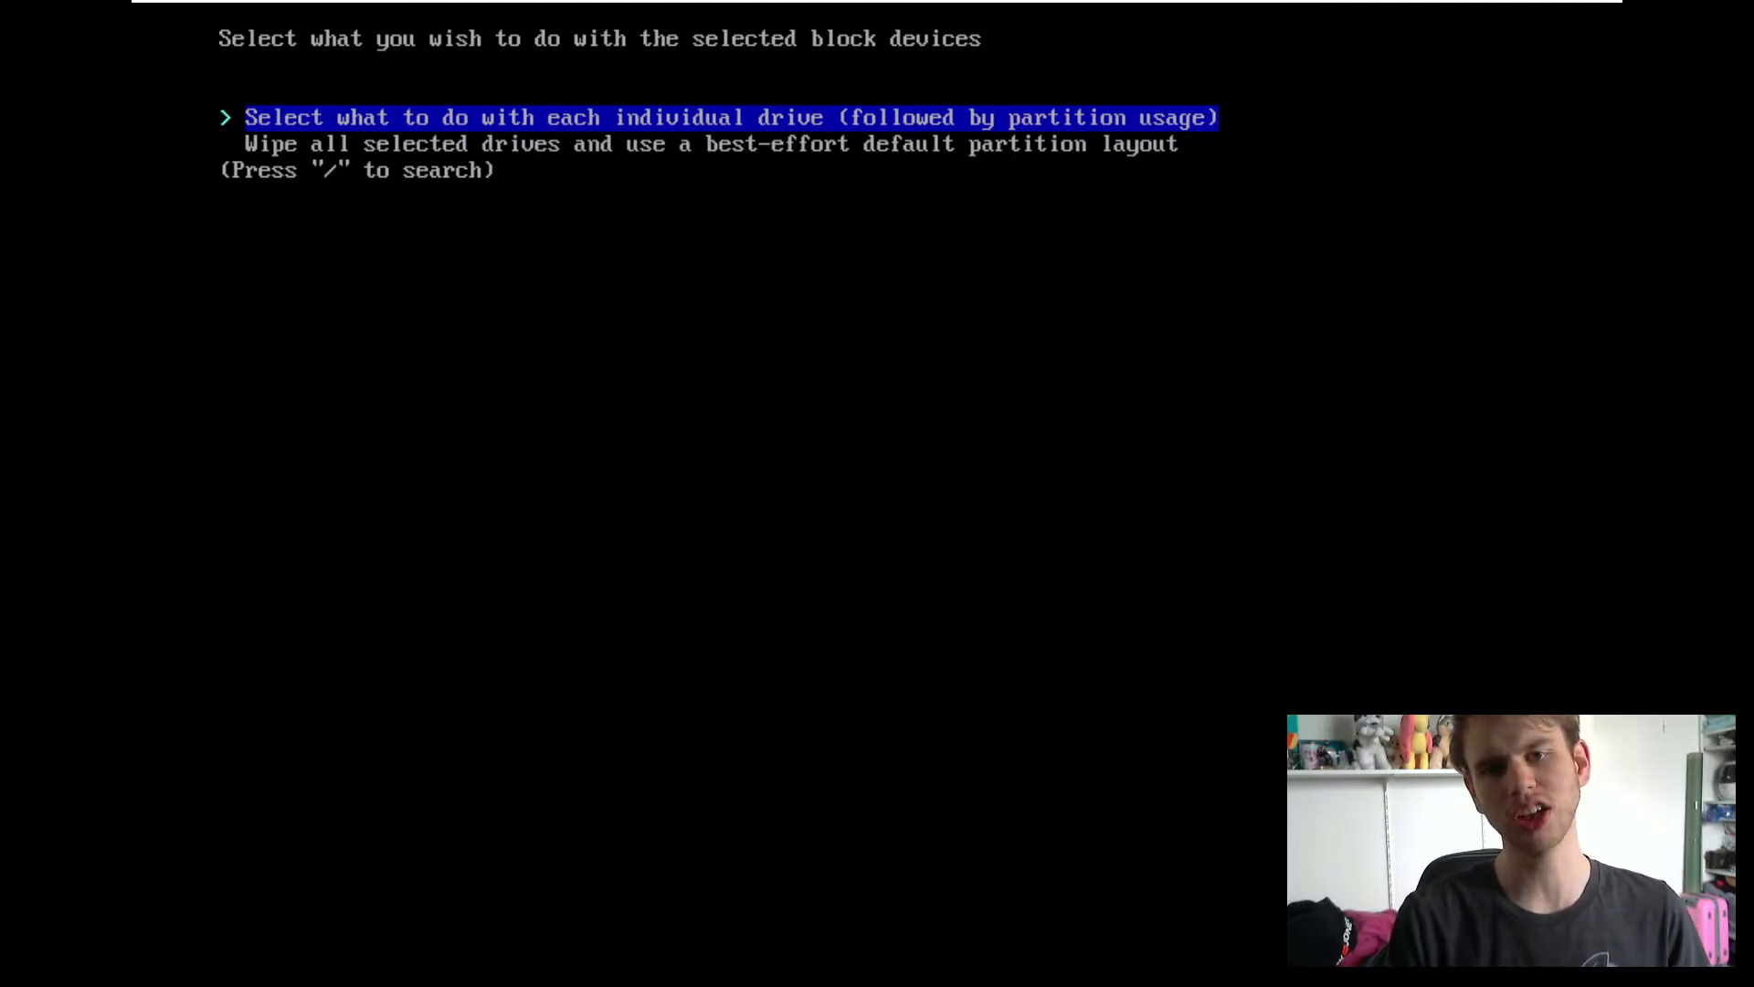
# Choose 'Wipe all selected drives' with ext4 and decline a separate /home partition.
pyautogui.press('Down')
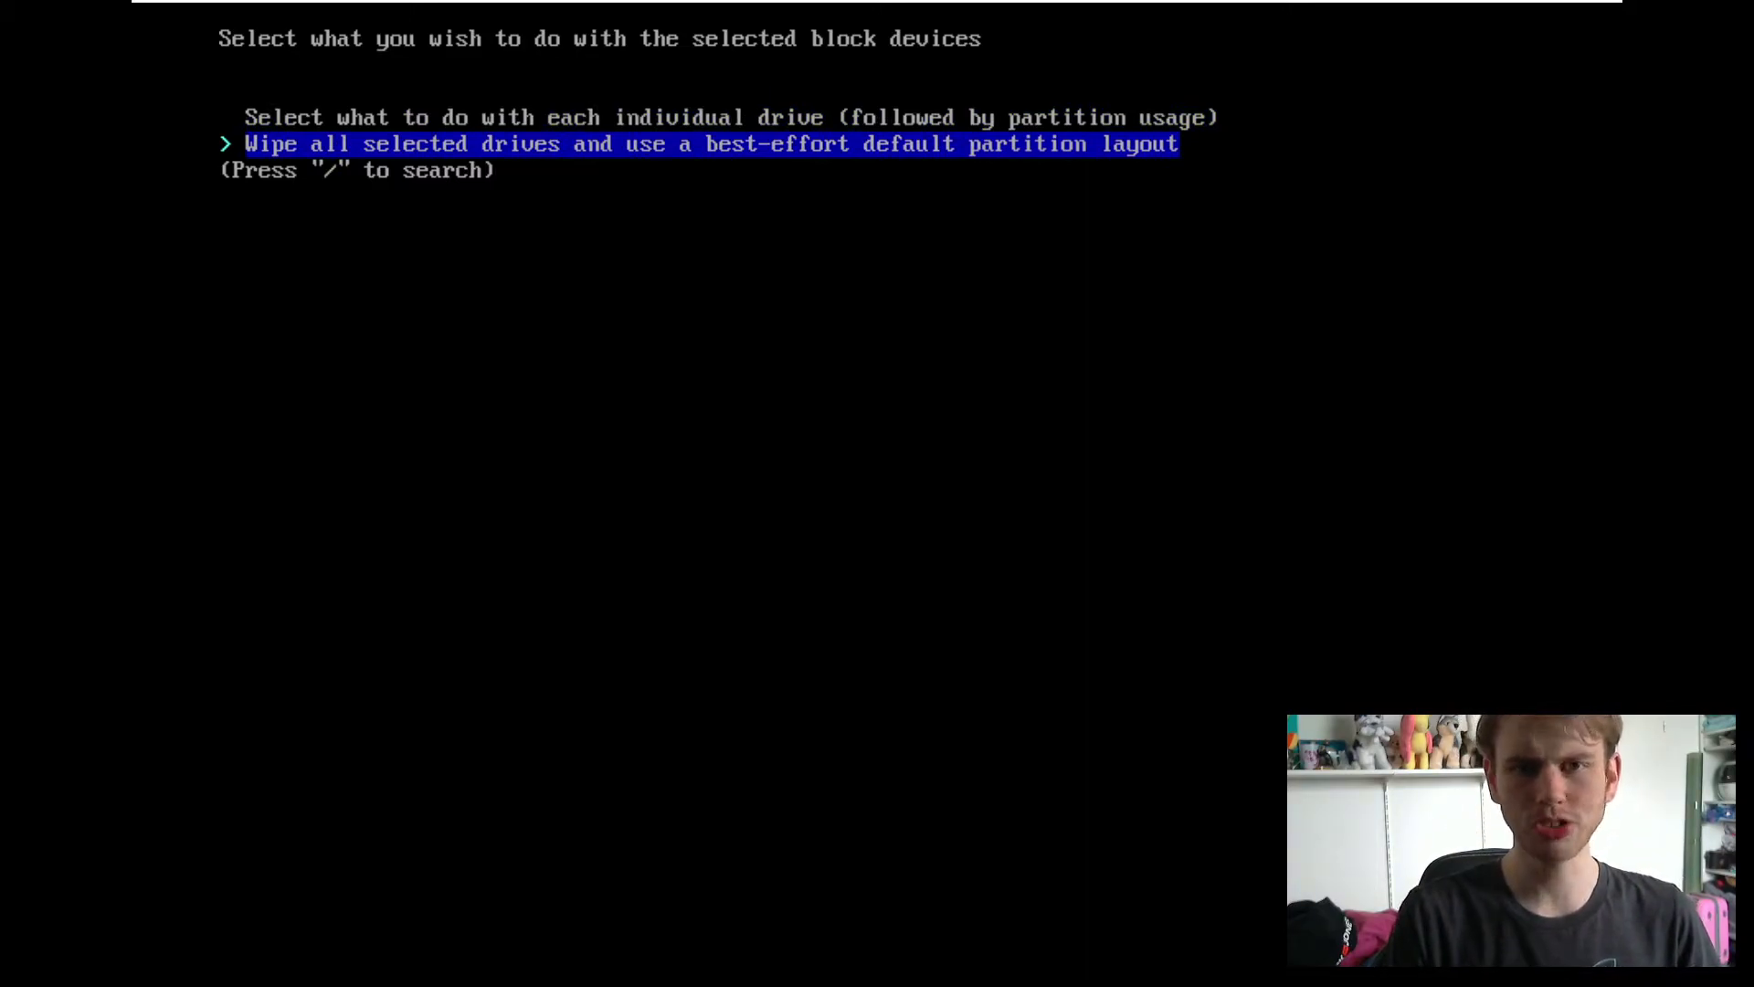
pyautogui.press('Return')
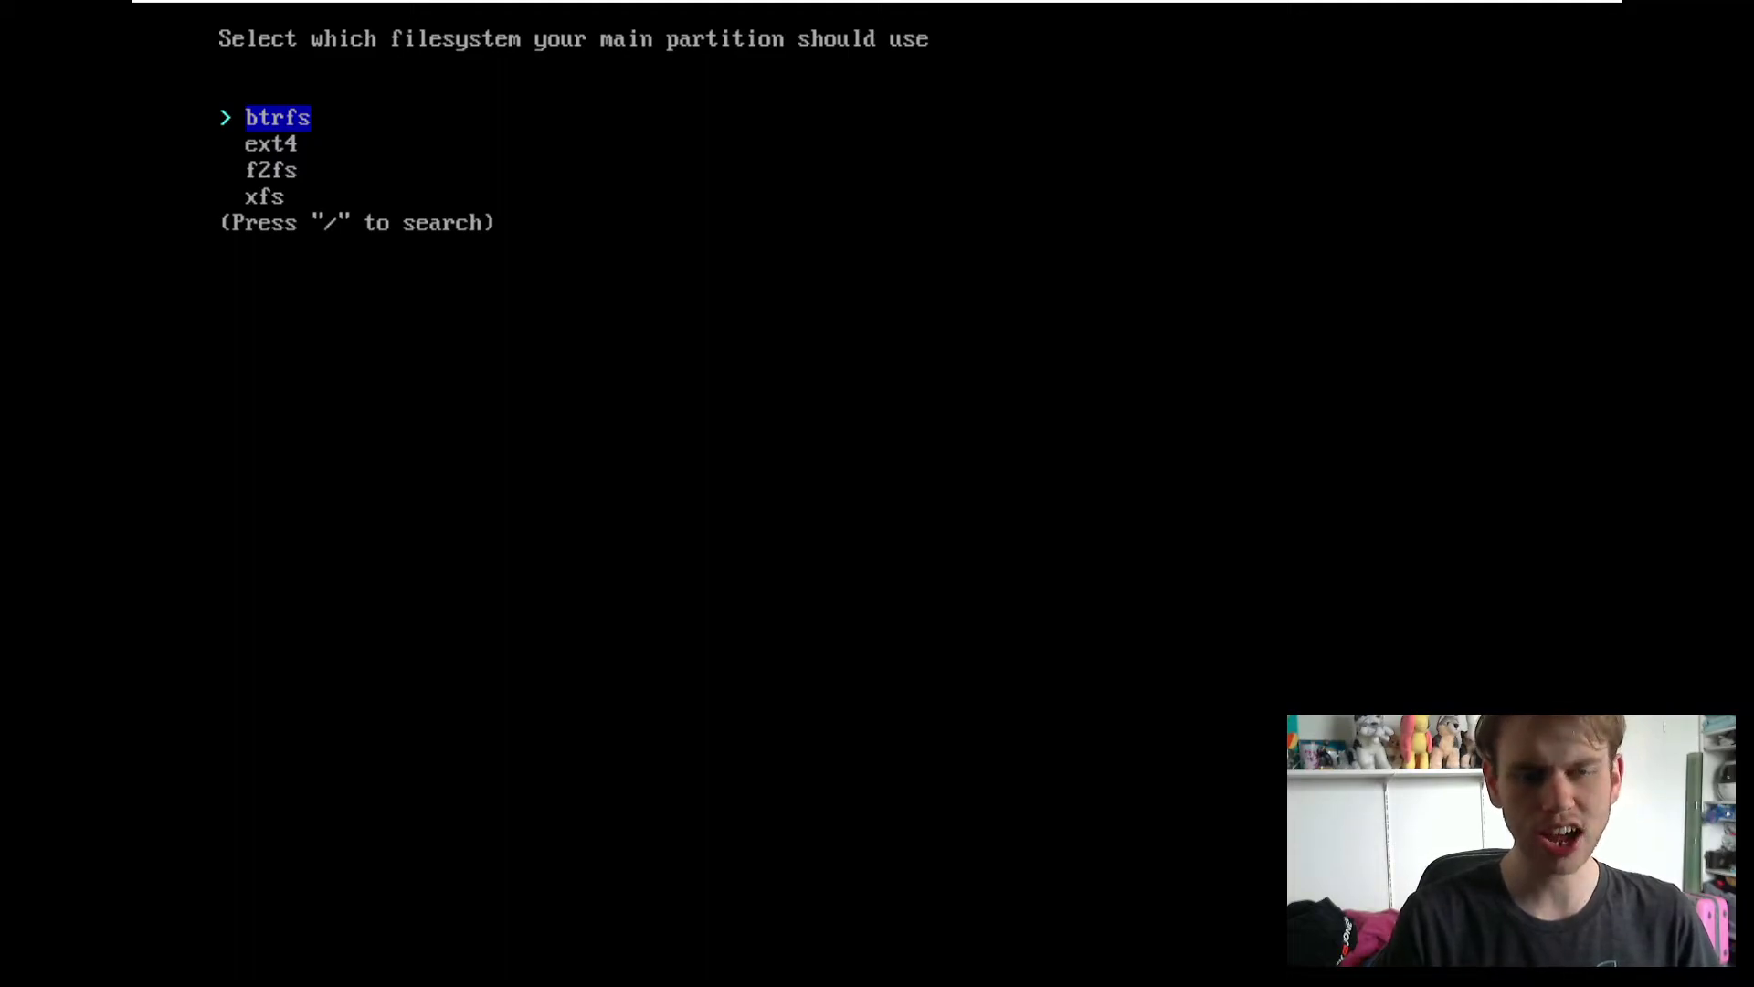
pyautogui.press('Down')
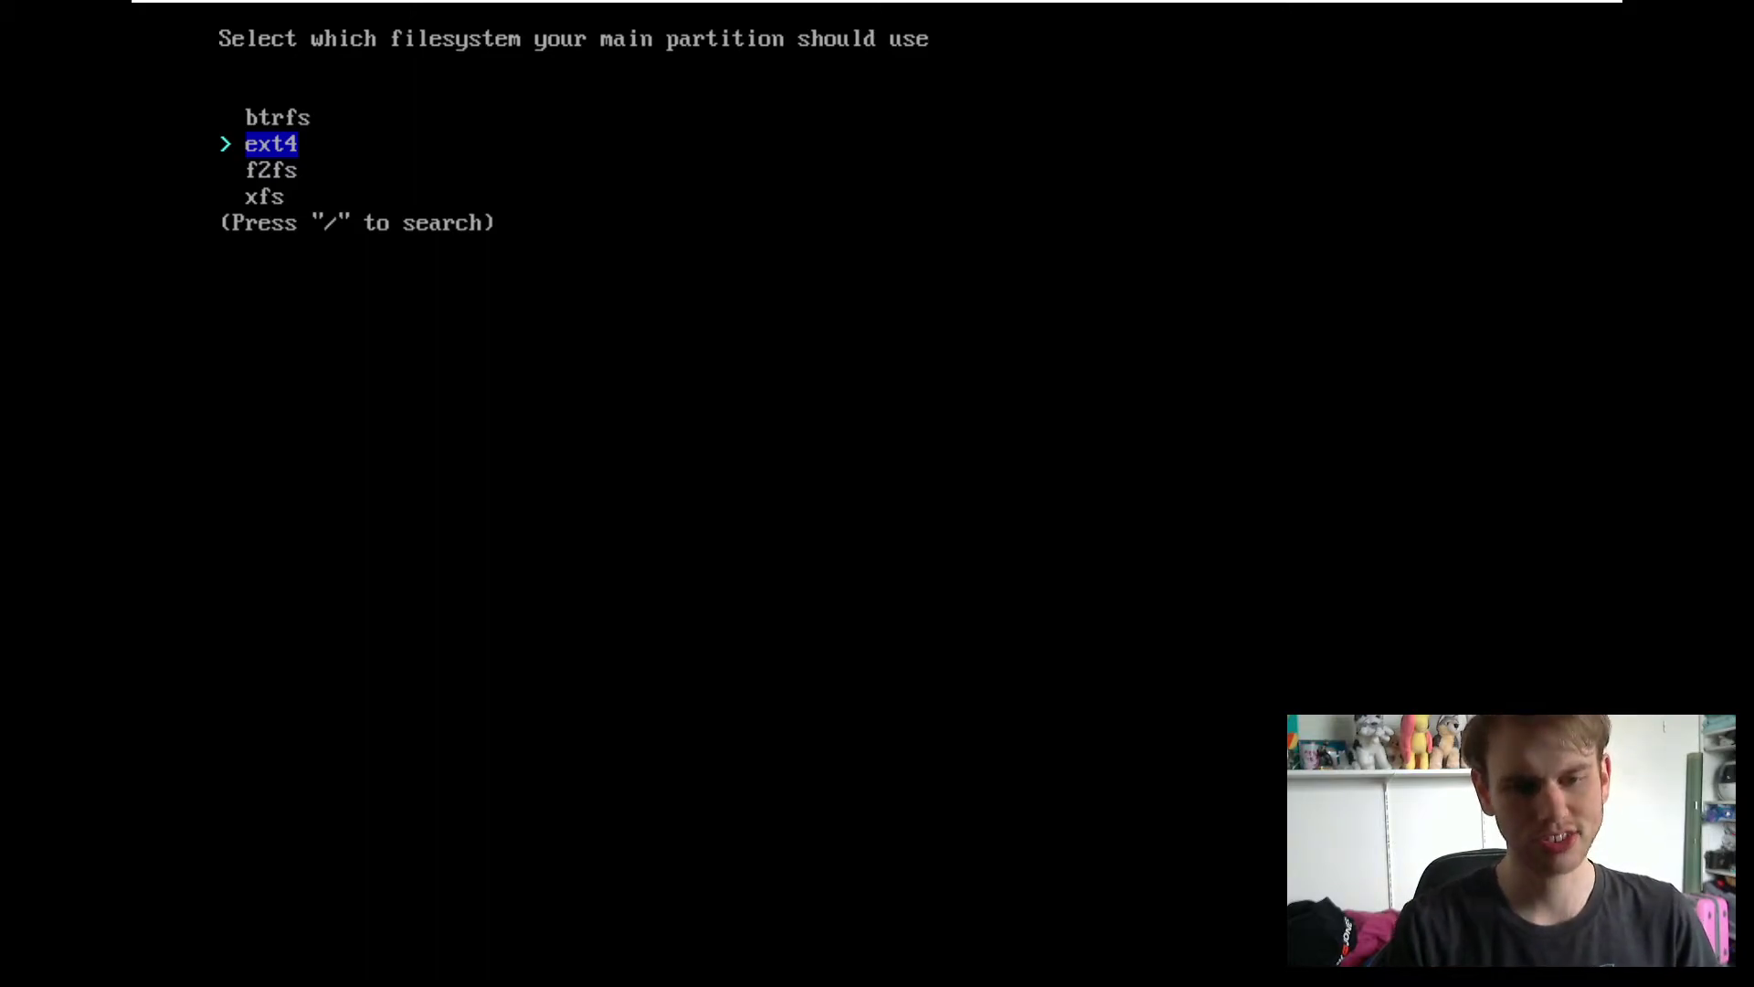
pyautogui.press('Return')
pyautogui.press('Down')
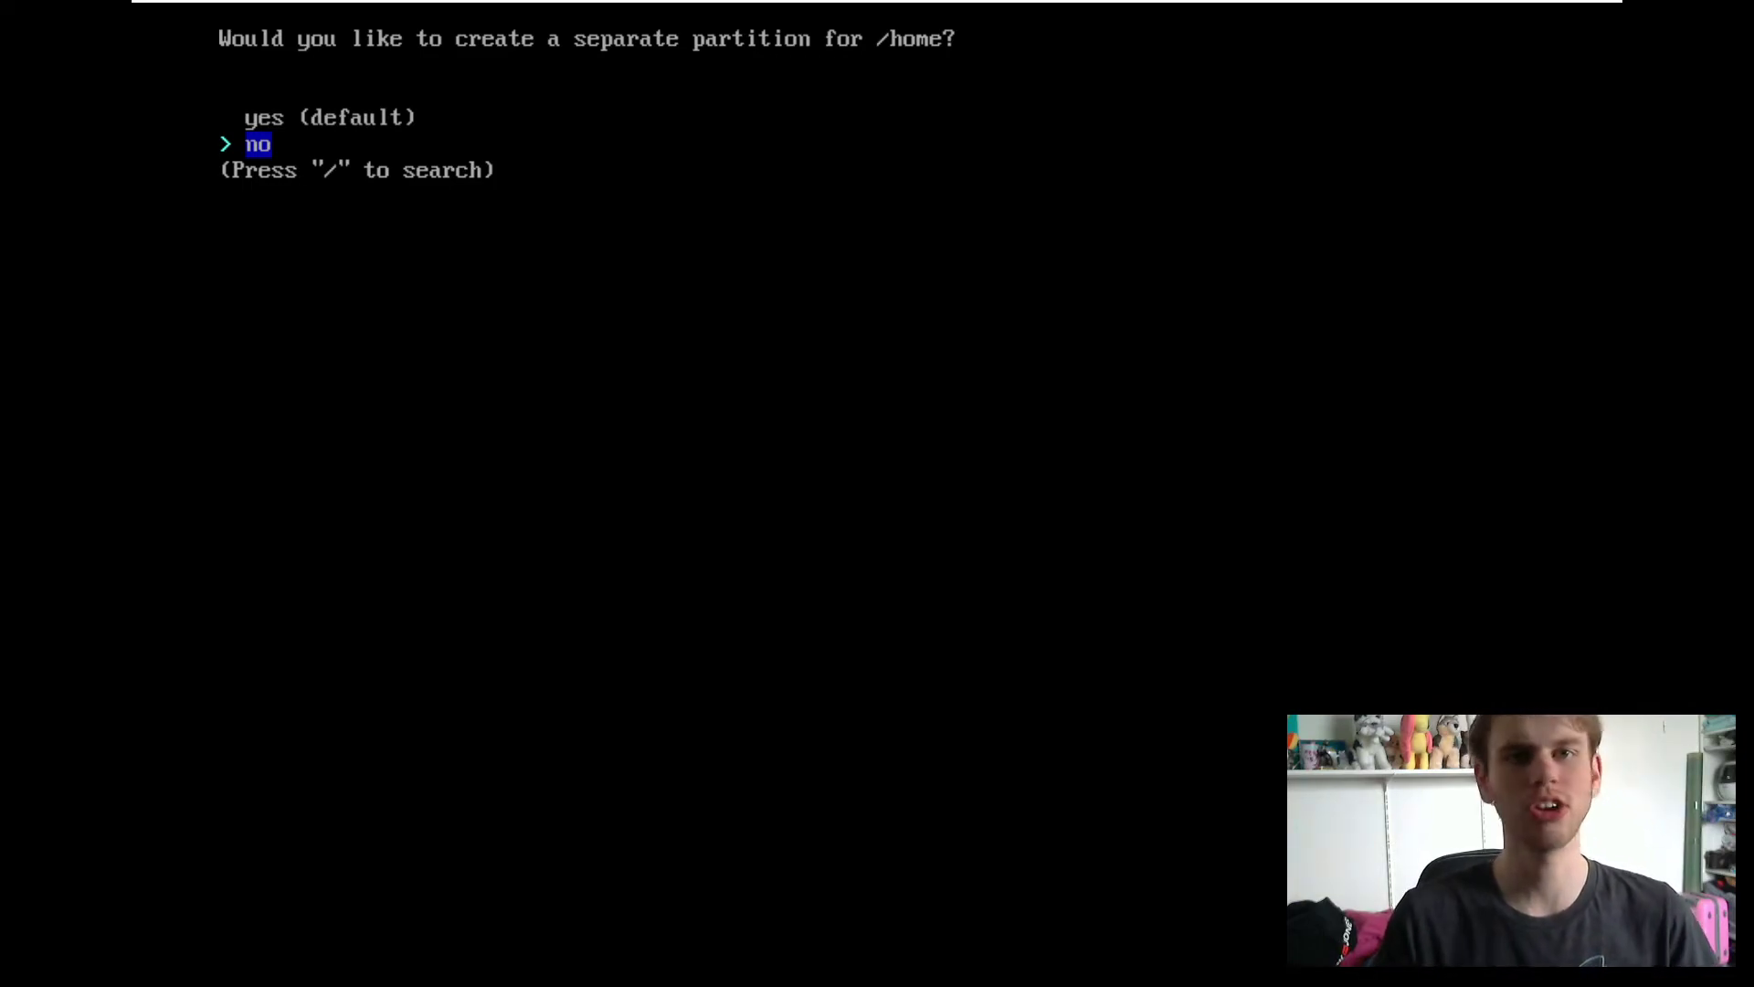
pyautogui.press('Return')
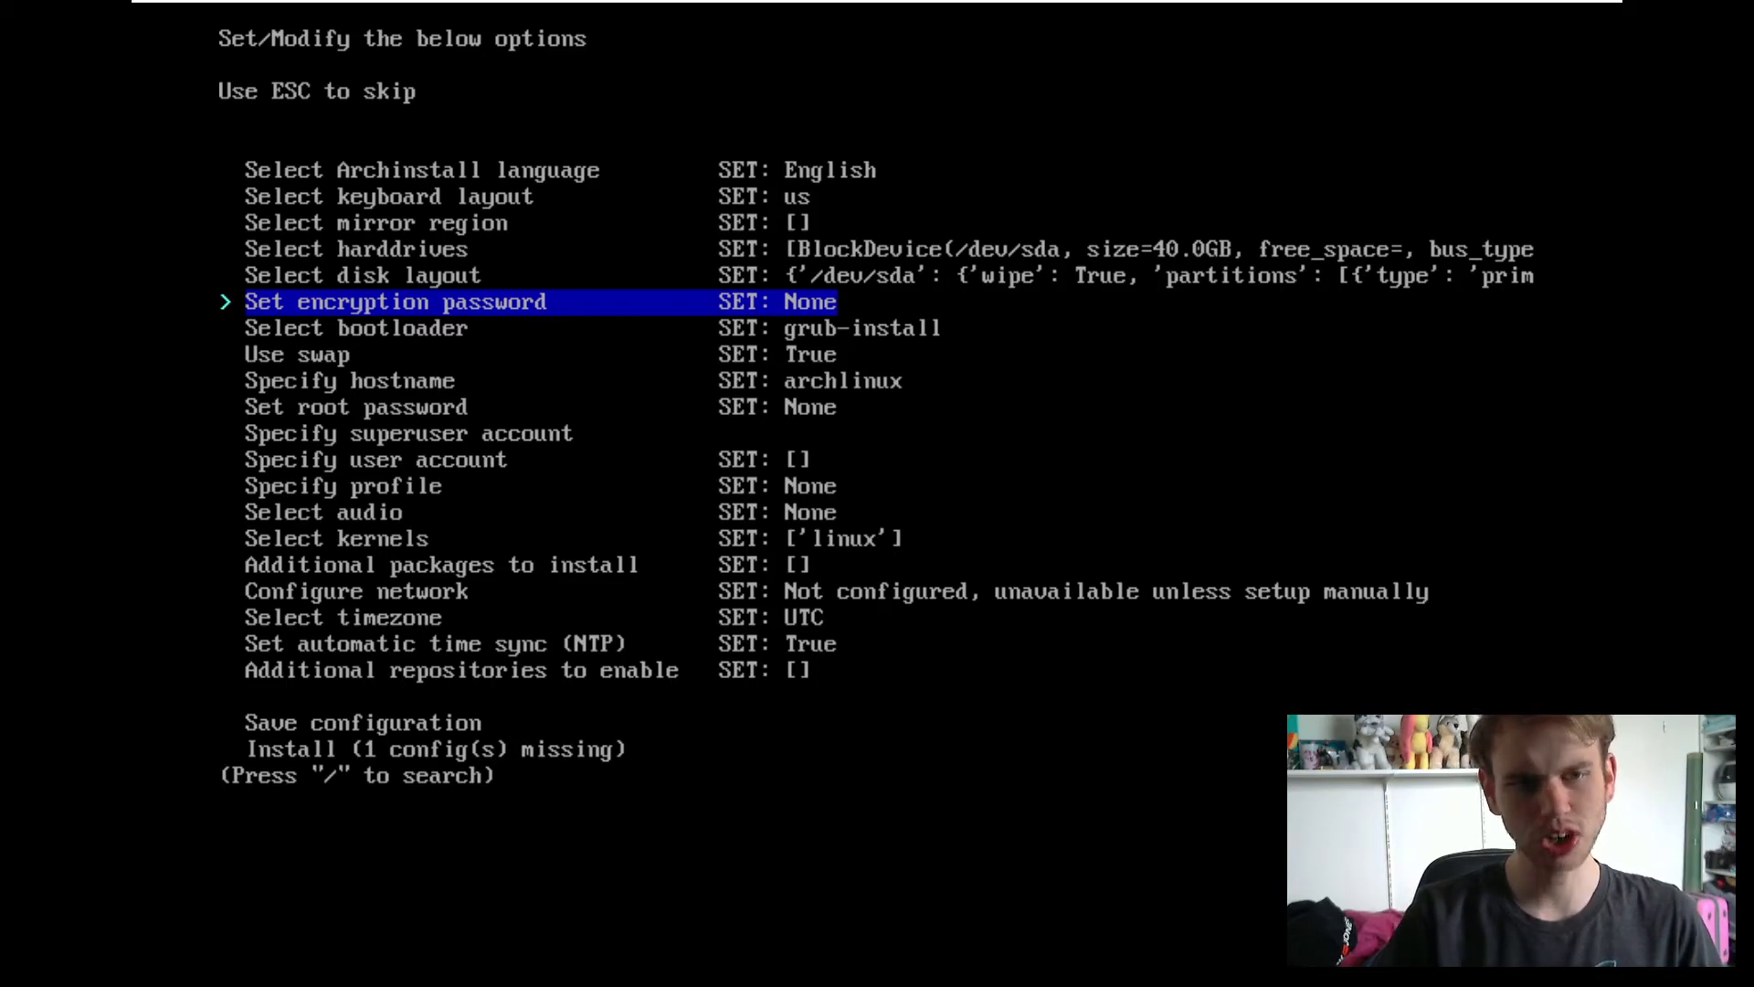
pyautogui.press('Down')
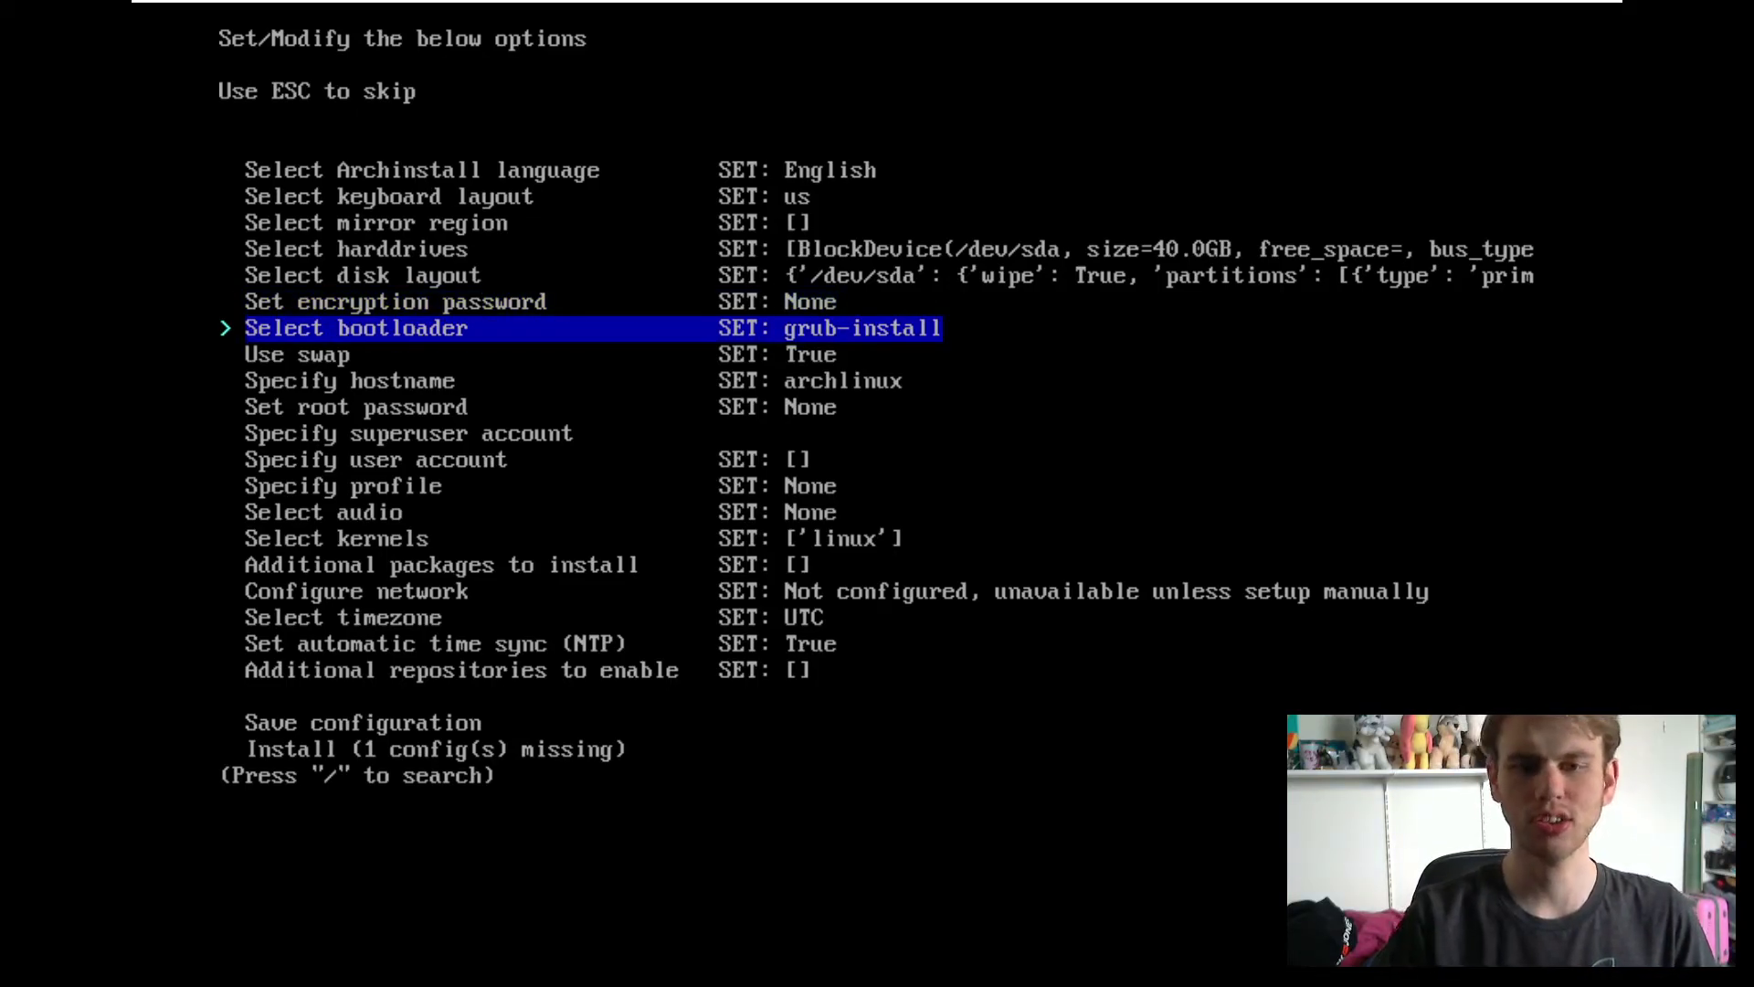
pyautogui.press('Down')
pyautogui.press('Down')
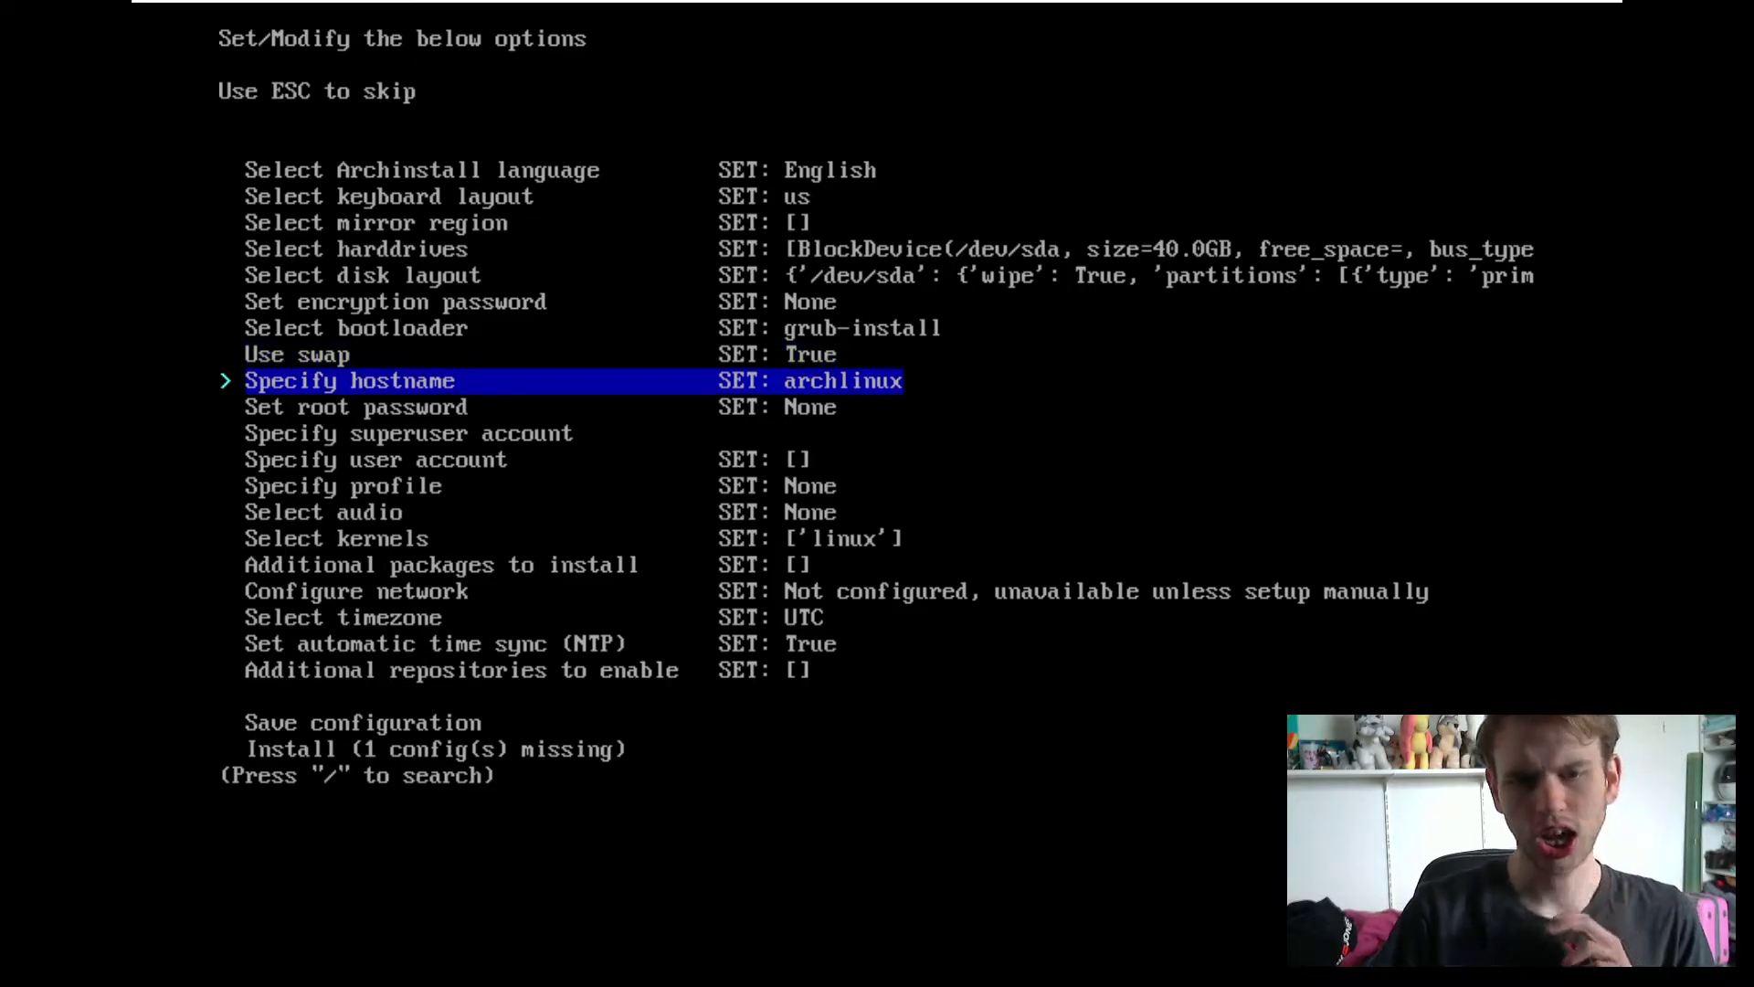
pyautogui.press('Down')
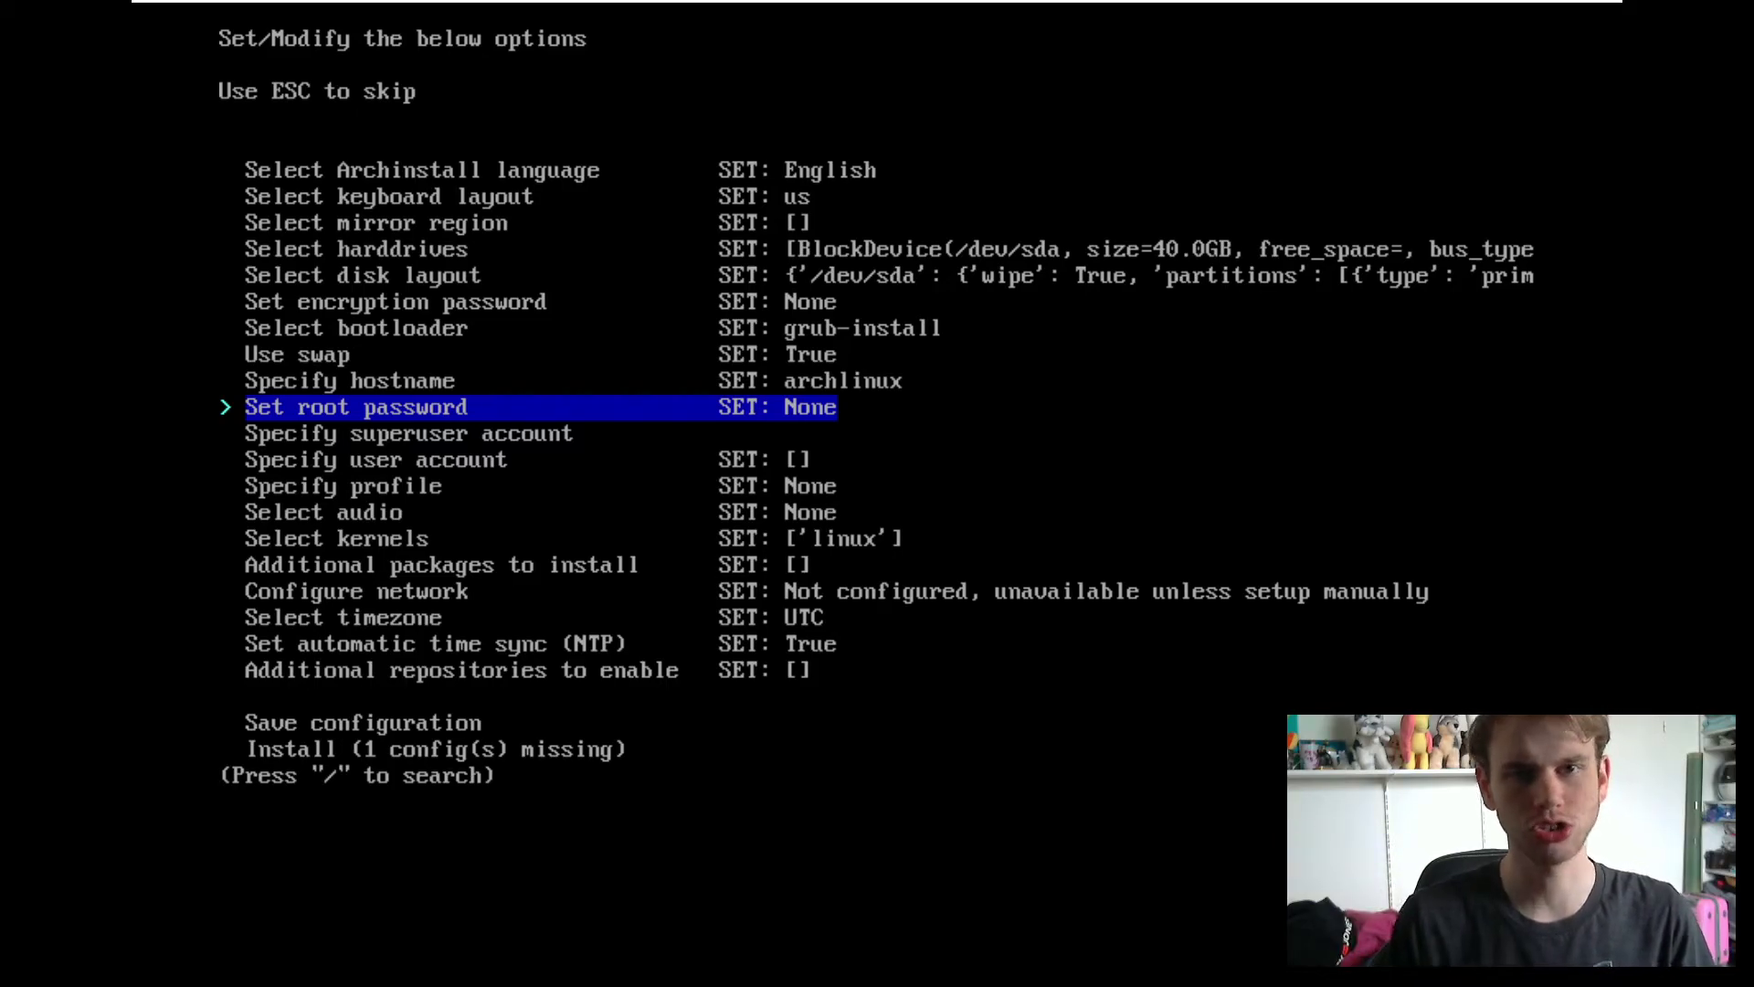
pyautogui.press('Down')
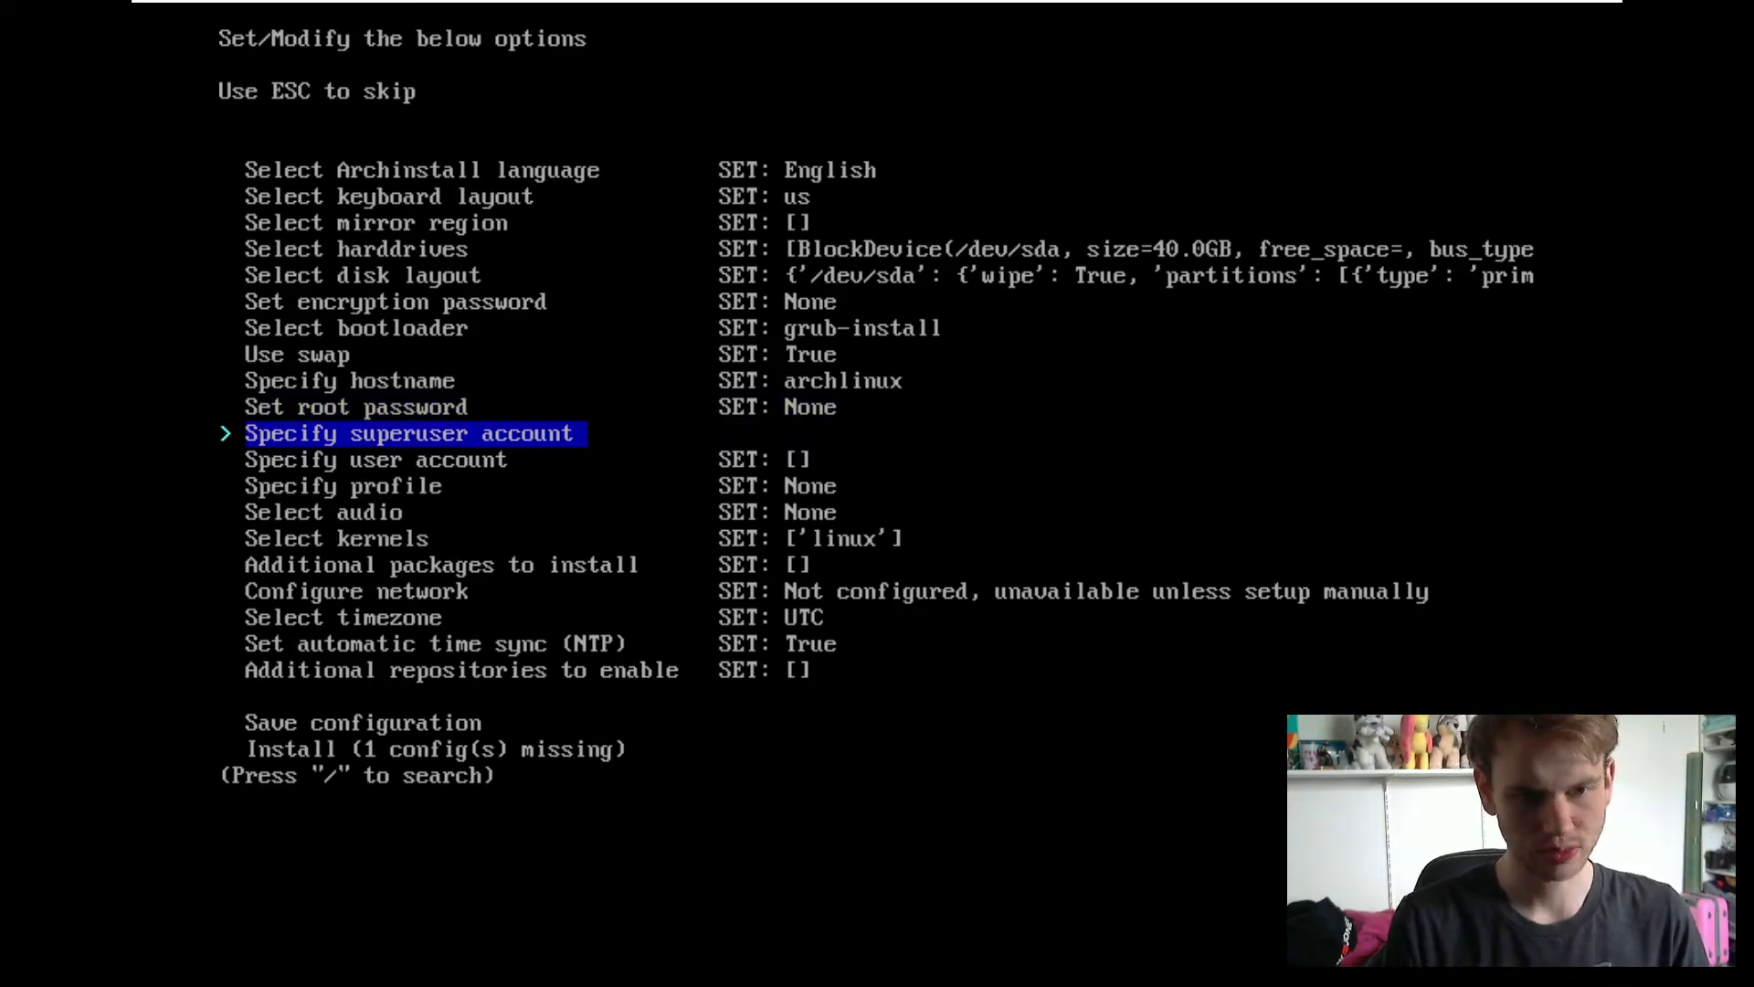
# Create one superuser with a user name and password, then confirm and exit.
pyautogui.press('Return')
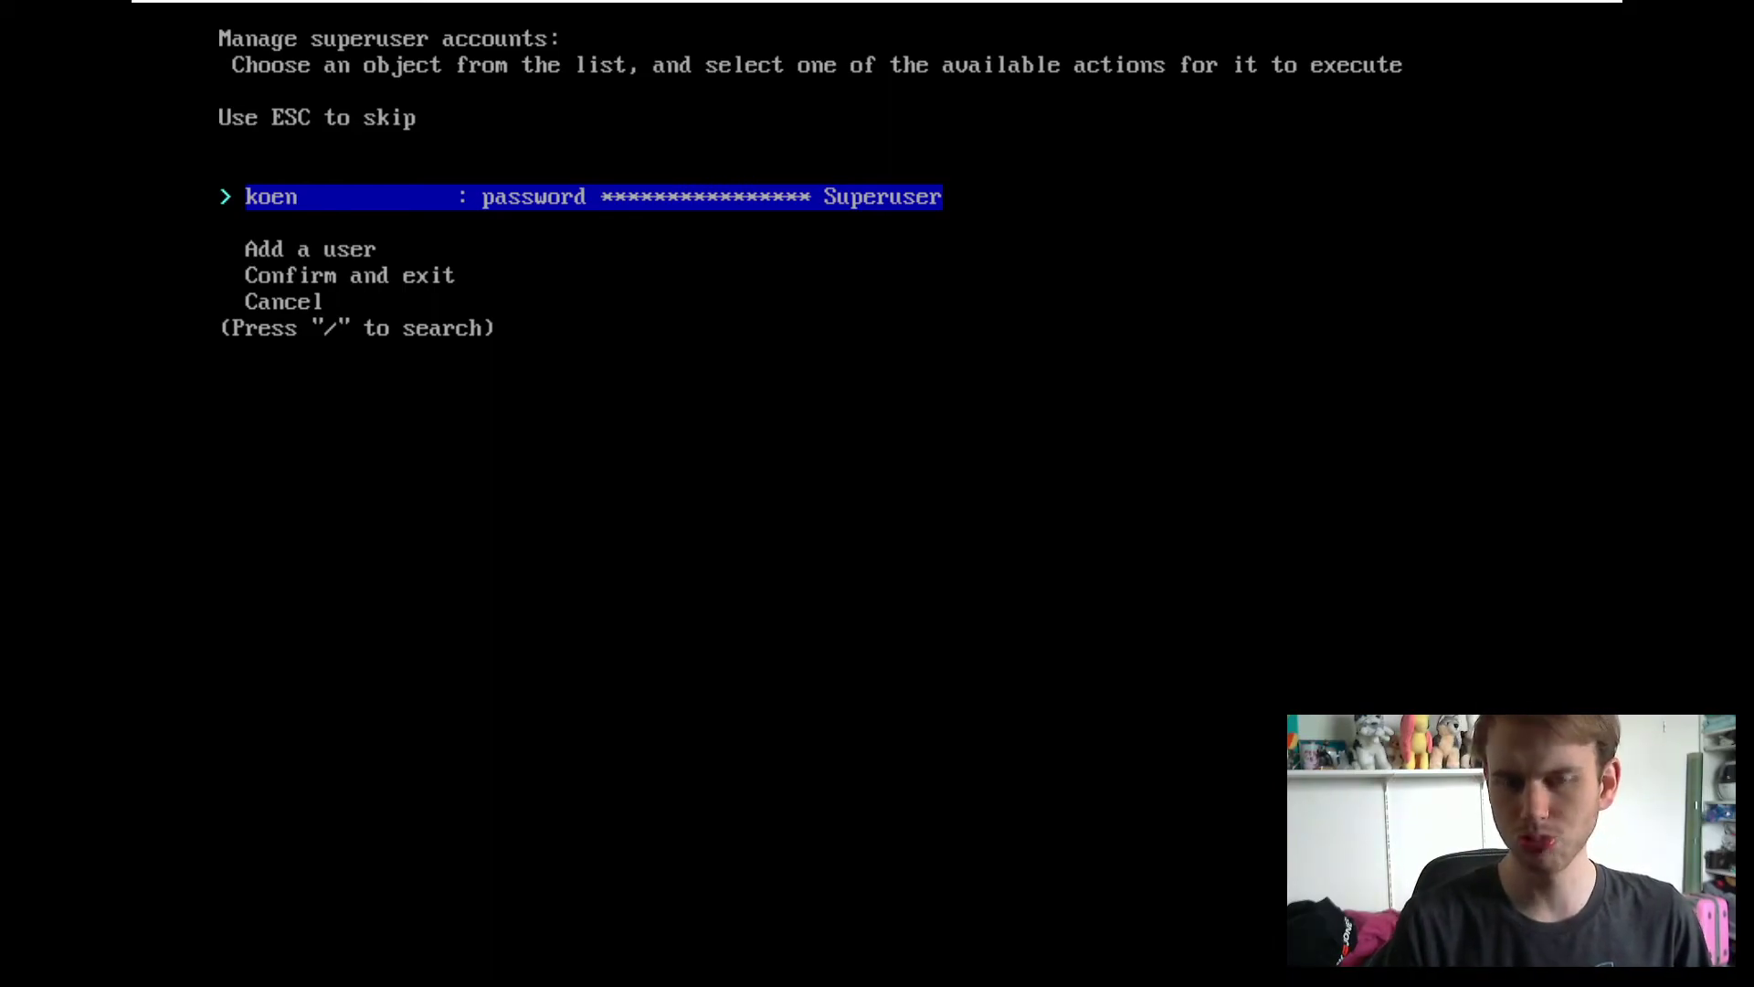
pyautogui.press('Down')
pyautogui.press('Down')
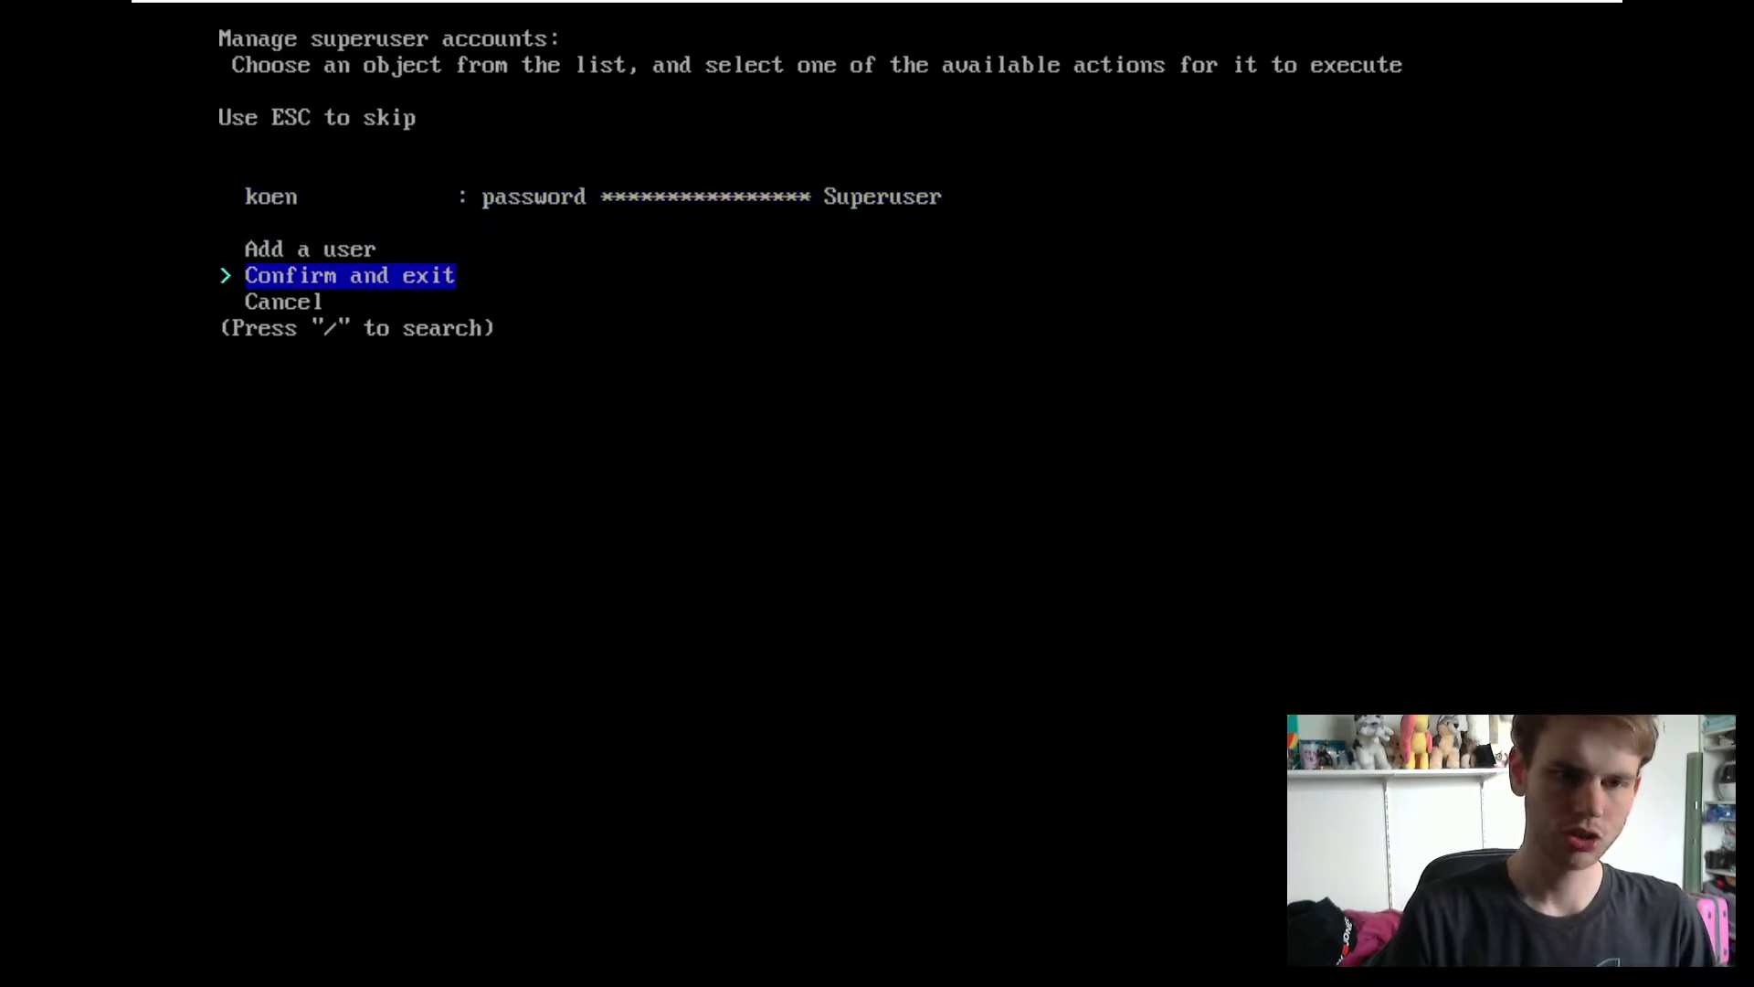
pyautogui.press('Return')
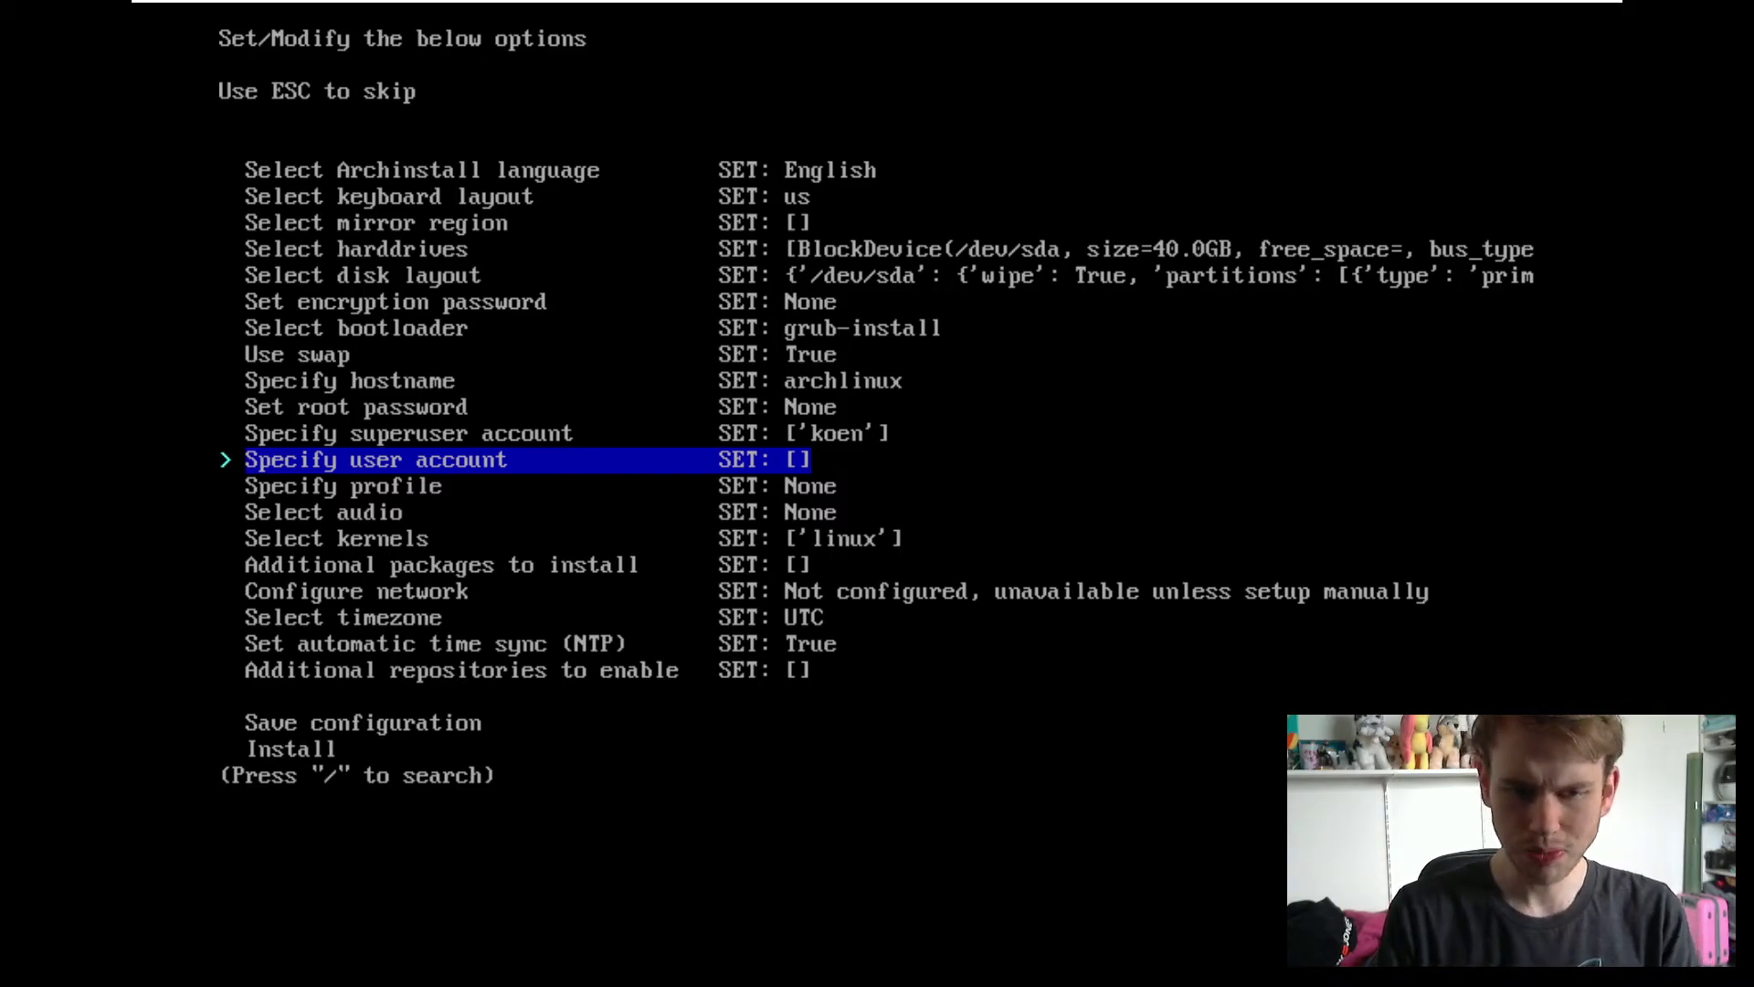
pyautogui.press('Down')
# Pick the minimal profile from the desktop, minimal, server and xorg list.
pyautogui.press('Return')
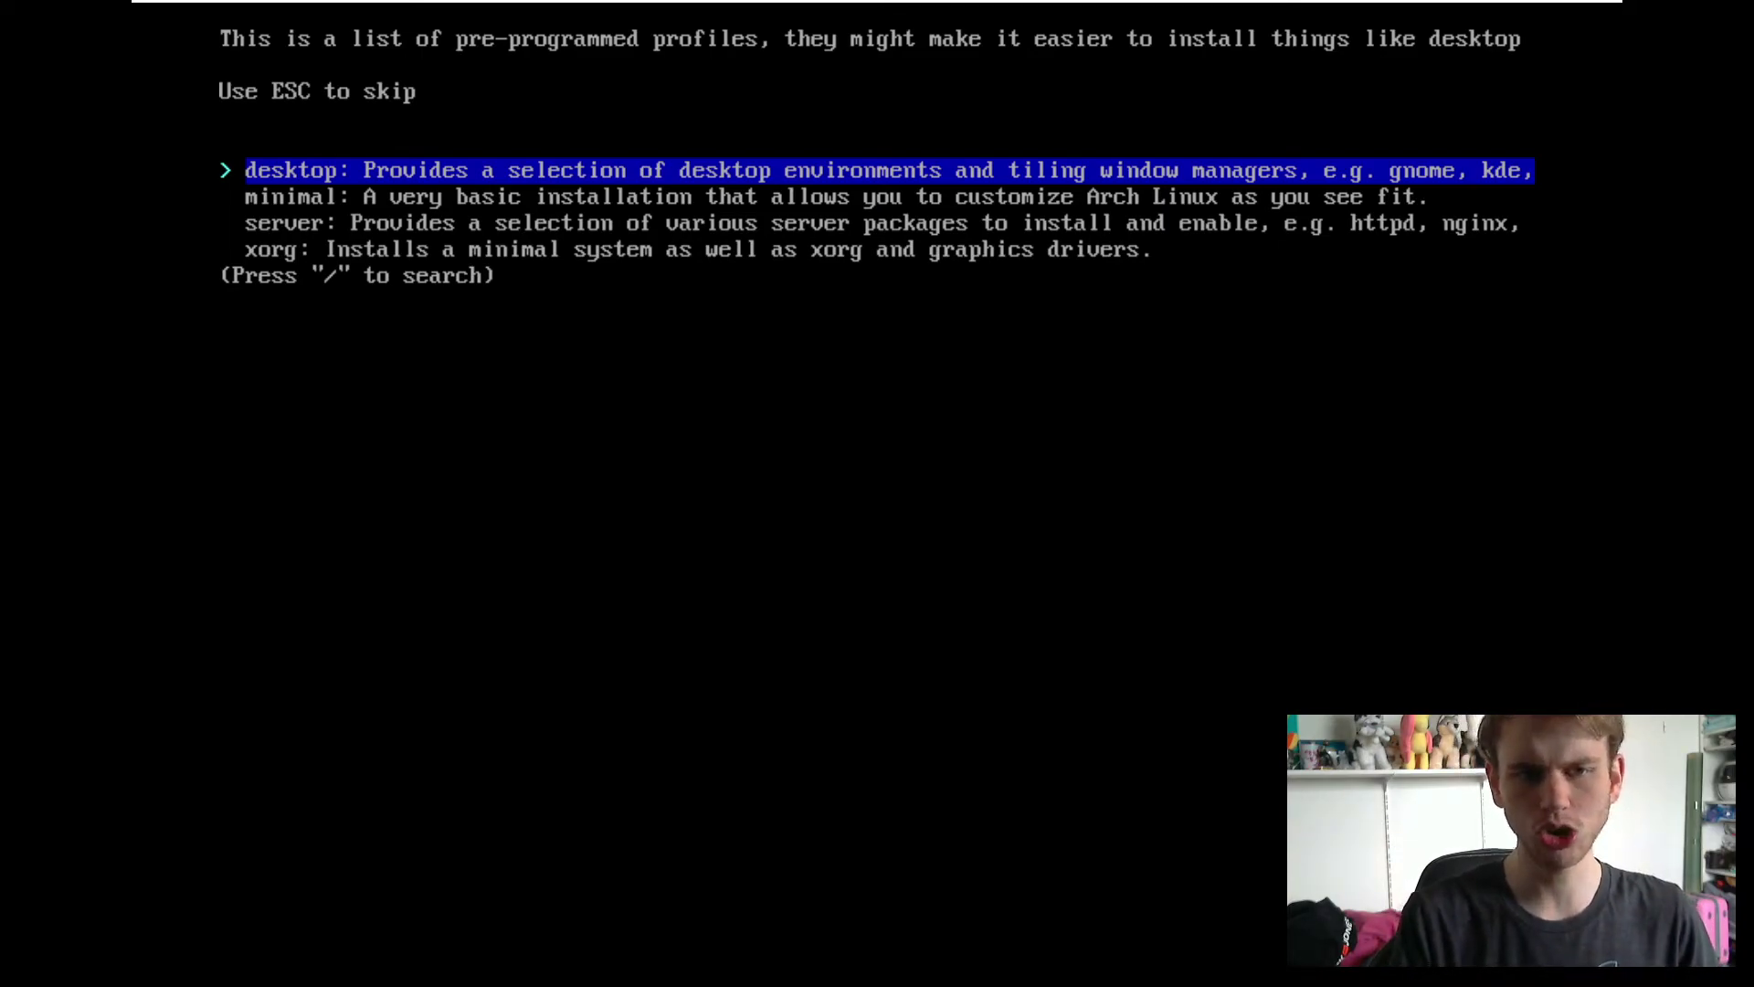
pyautogui.press('Down')
pyautogui.press('Down')
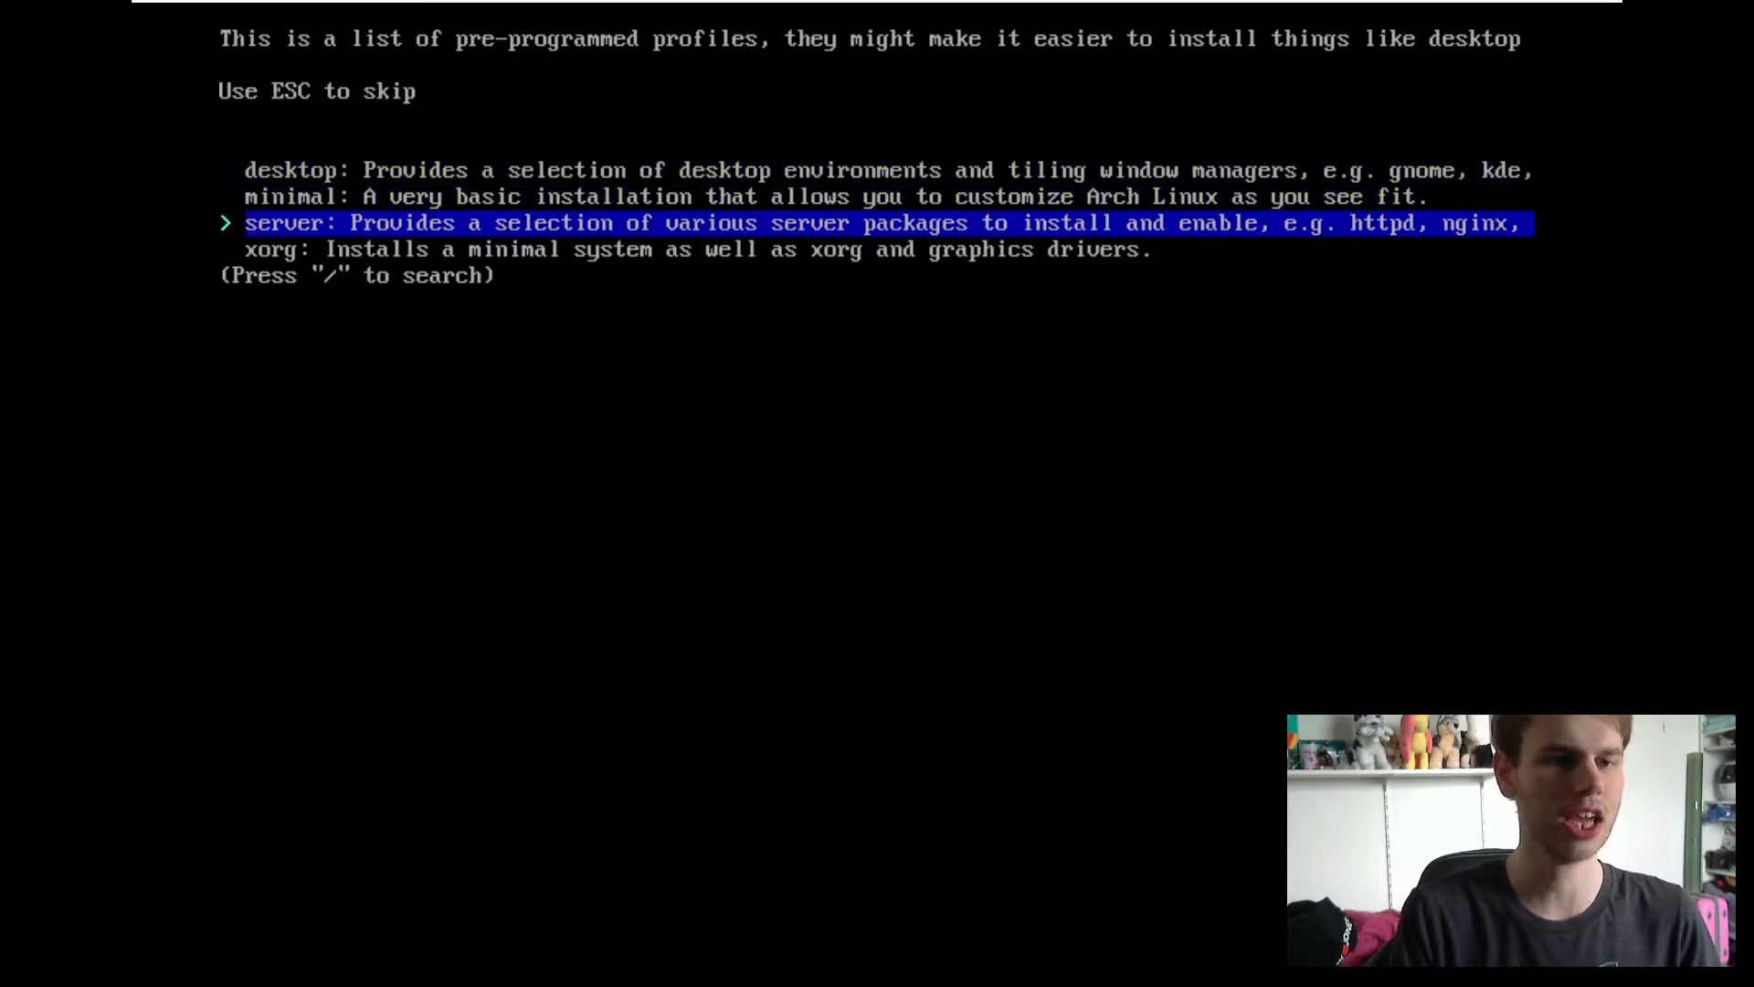
pyautogui.press('Down')
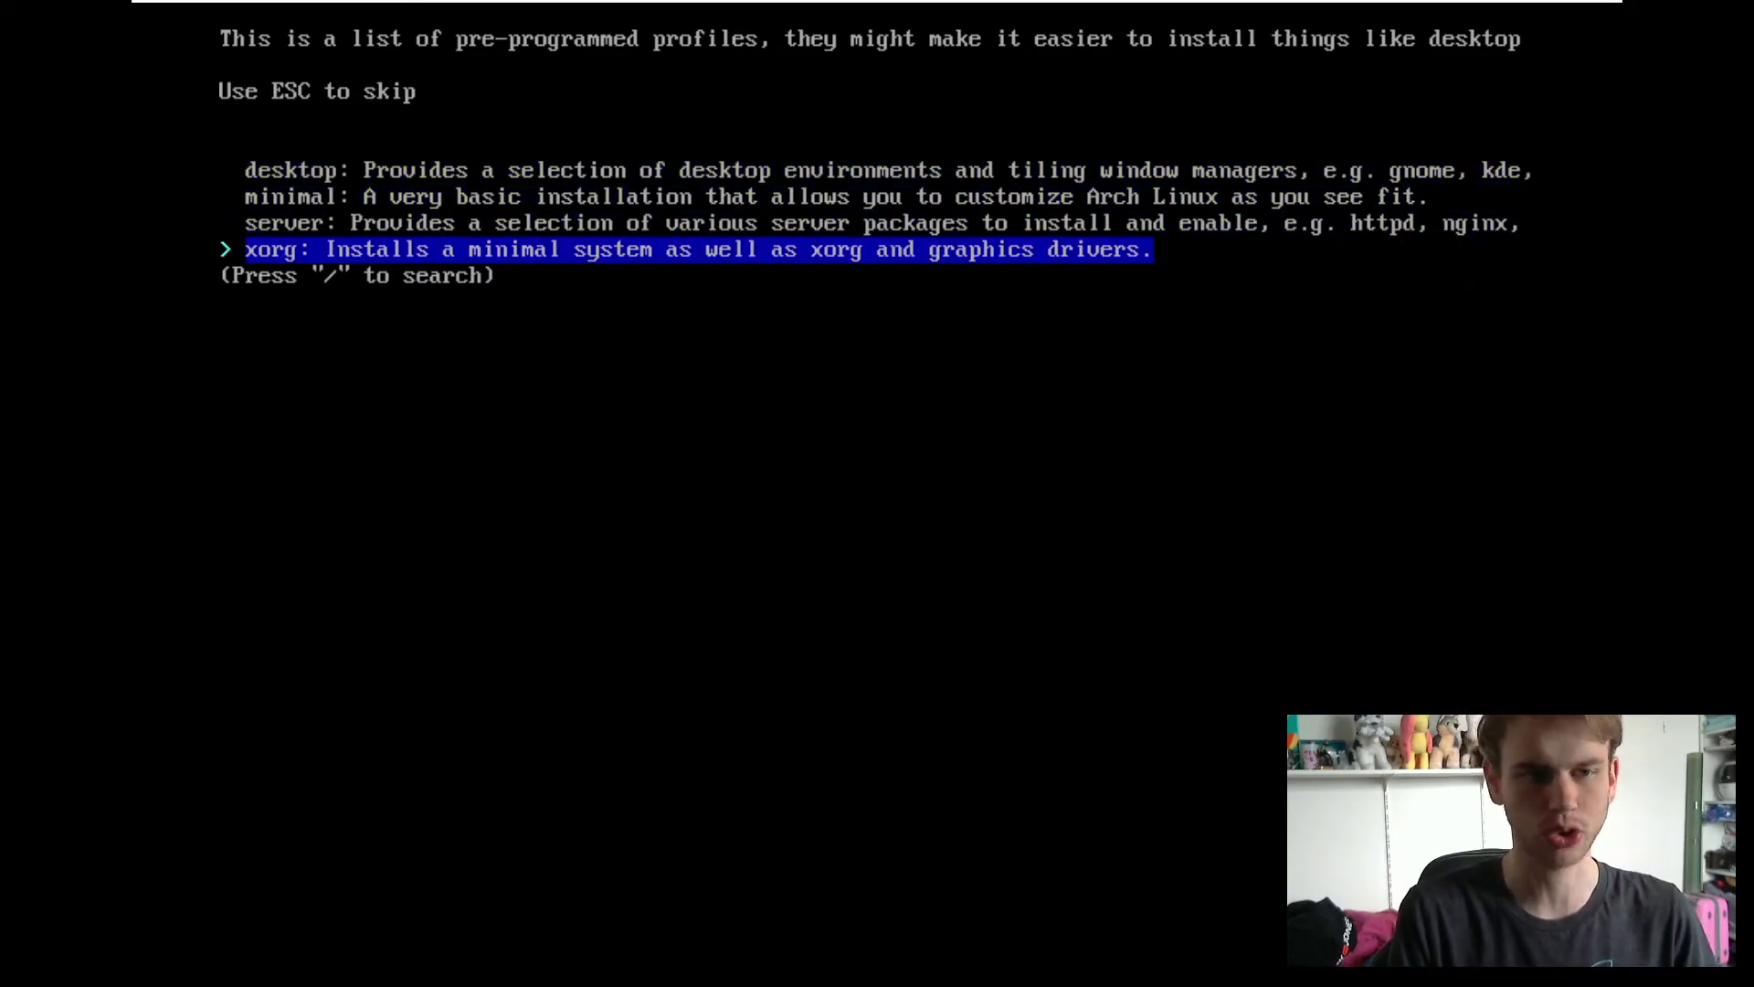
pyautogui.press('Up')
pyautogui.press('Up')
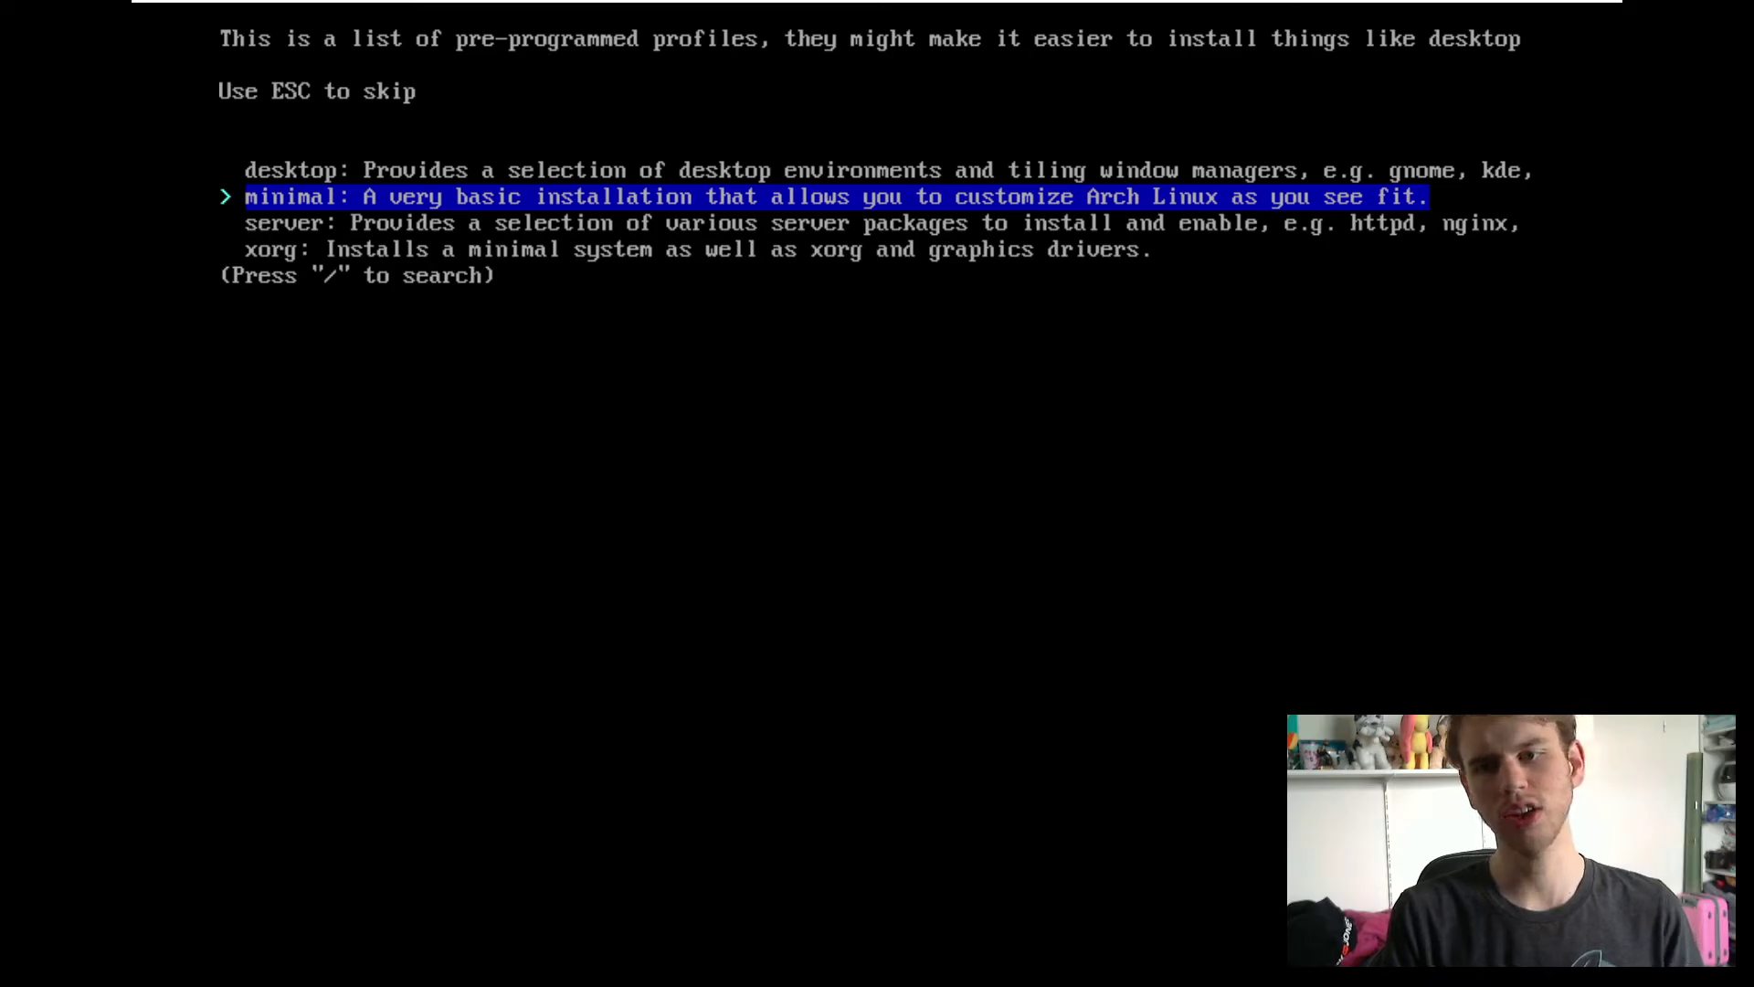
pyautogui.press('Return')
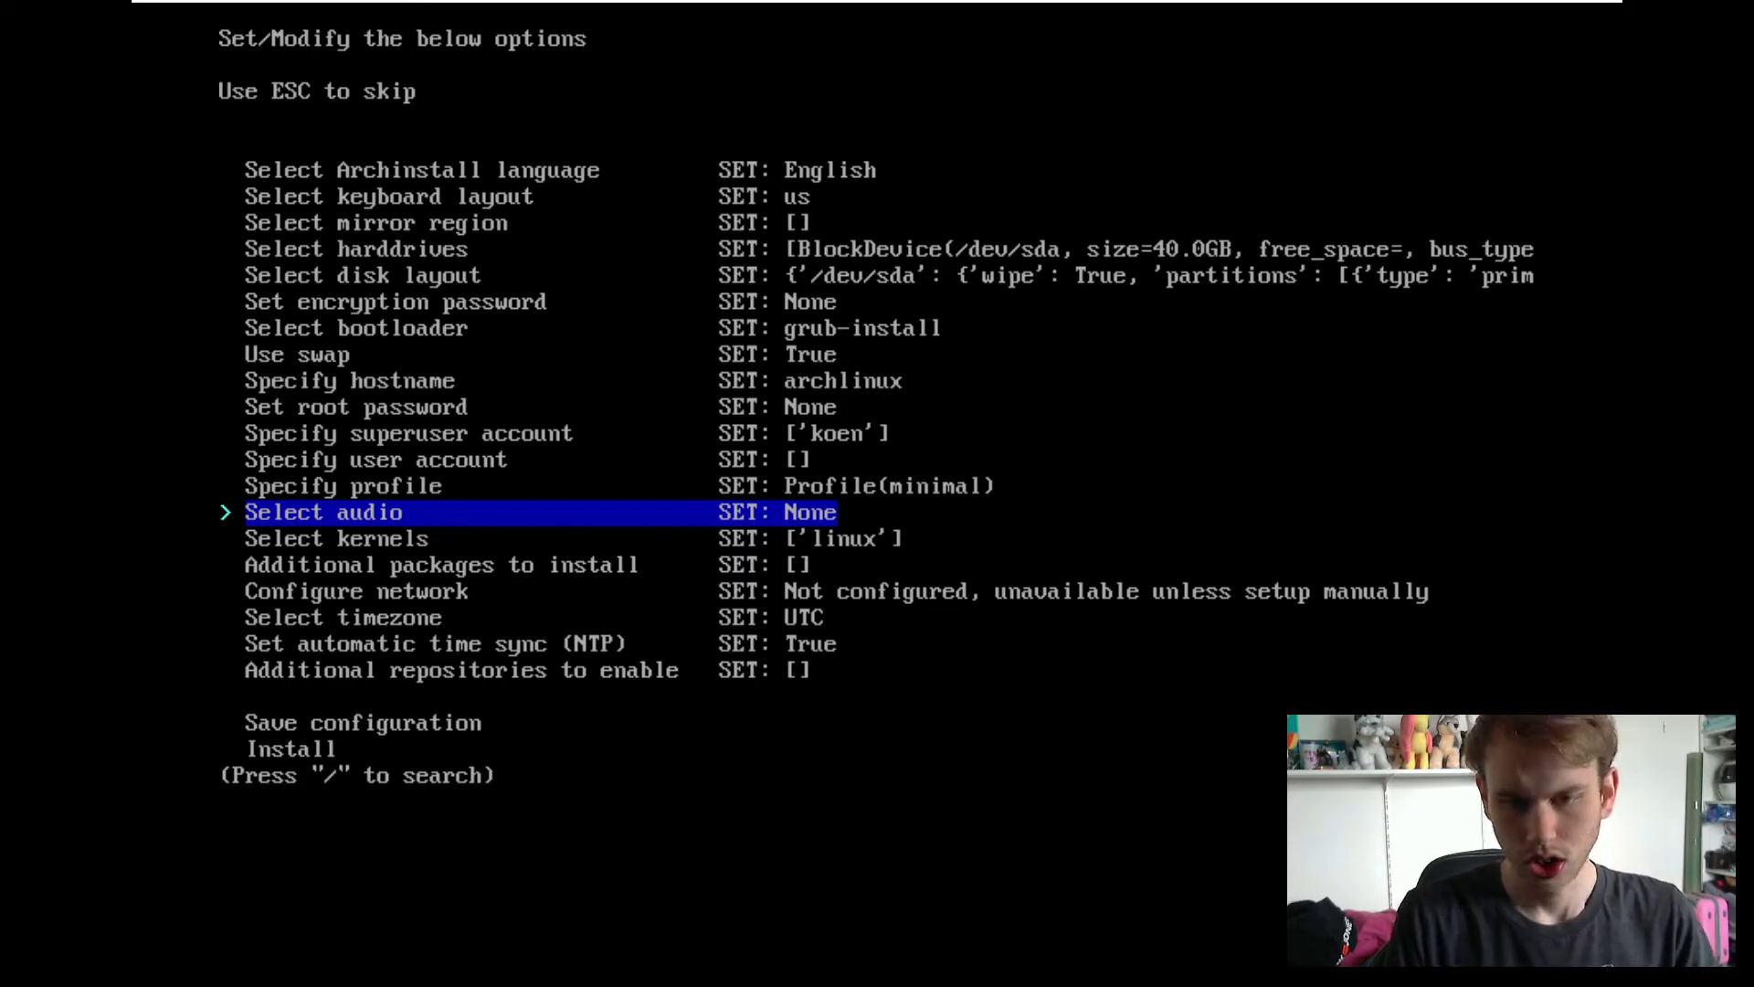
pyautogui.press('Return')
# Select pulseaudio as the audio server and bring up the network choices.
pyautogui.press('Down')
pyautogui.press('Down')
pyautogui.press('Return')
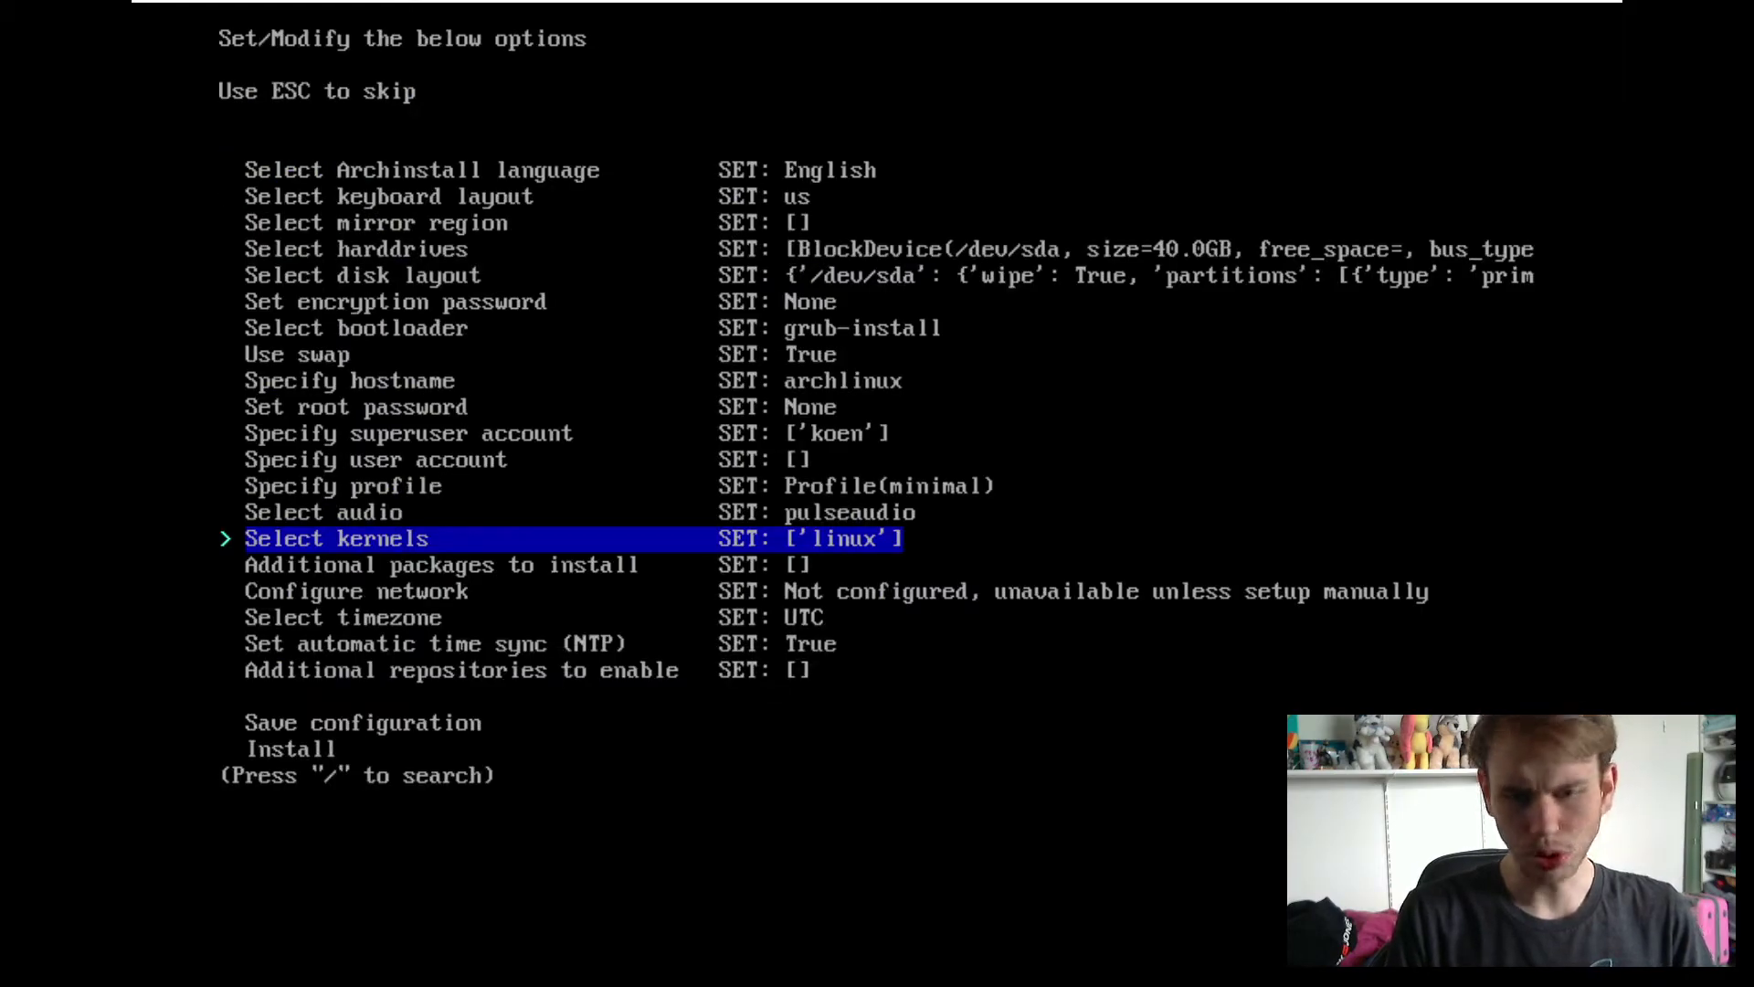
pyautogui.press('Down')
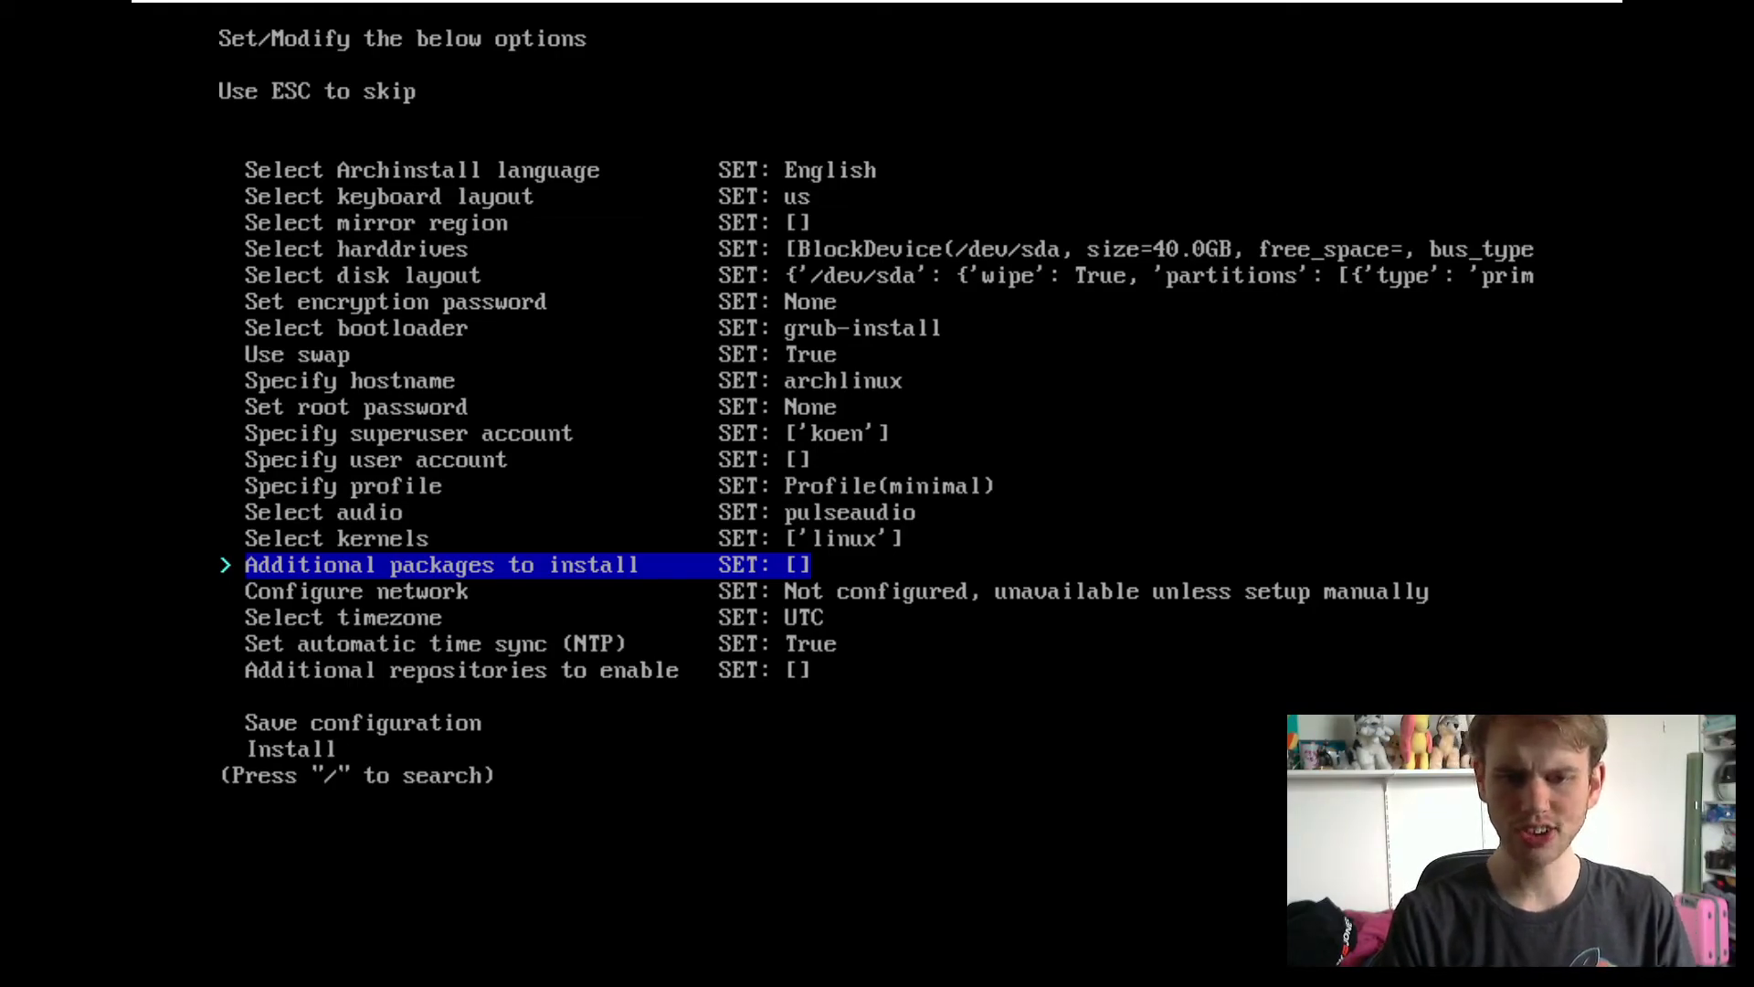
pyautogui.press('Down')
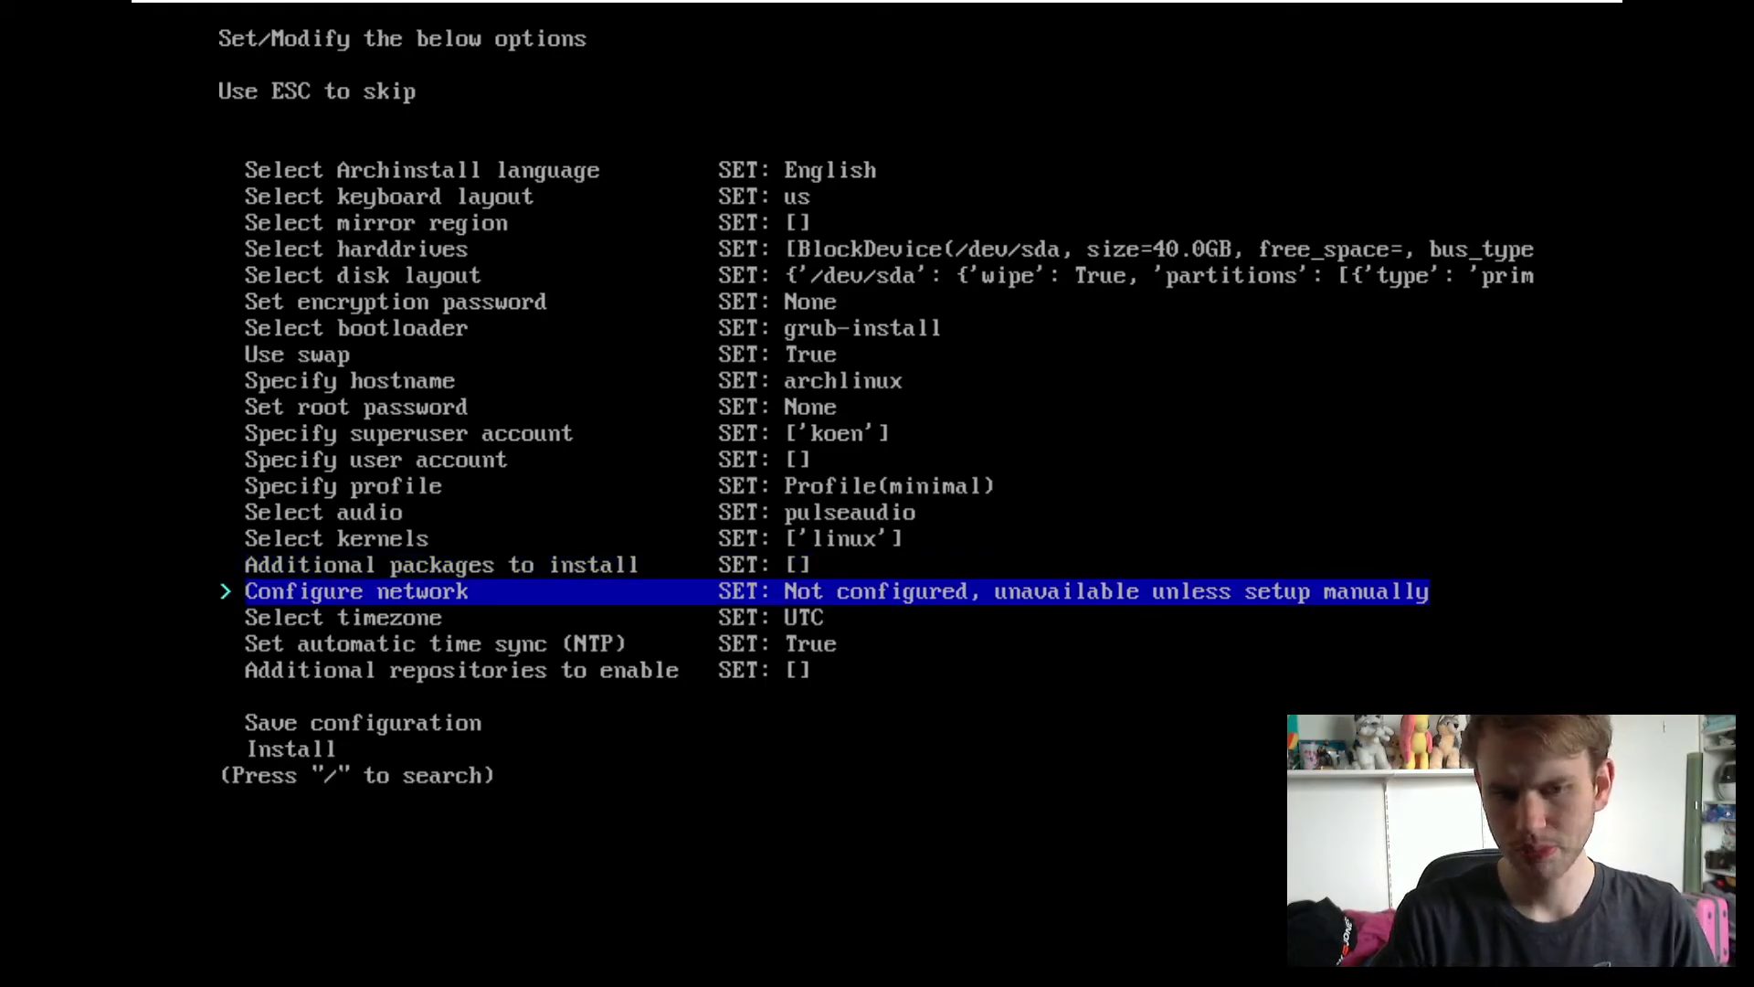
pyautogui.press('Return')
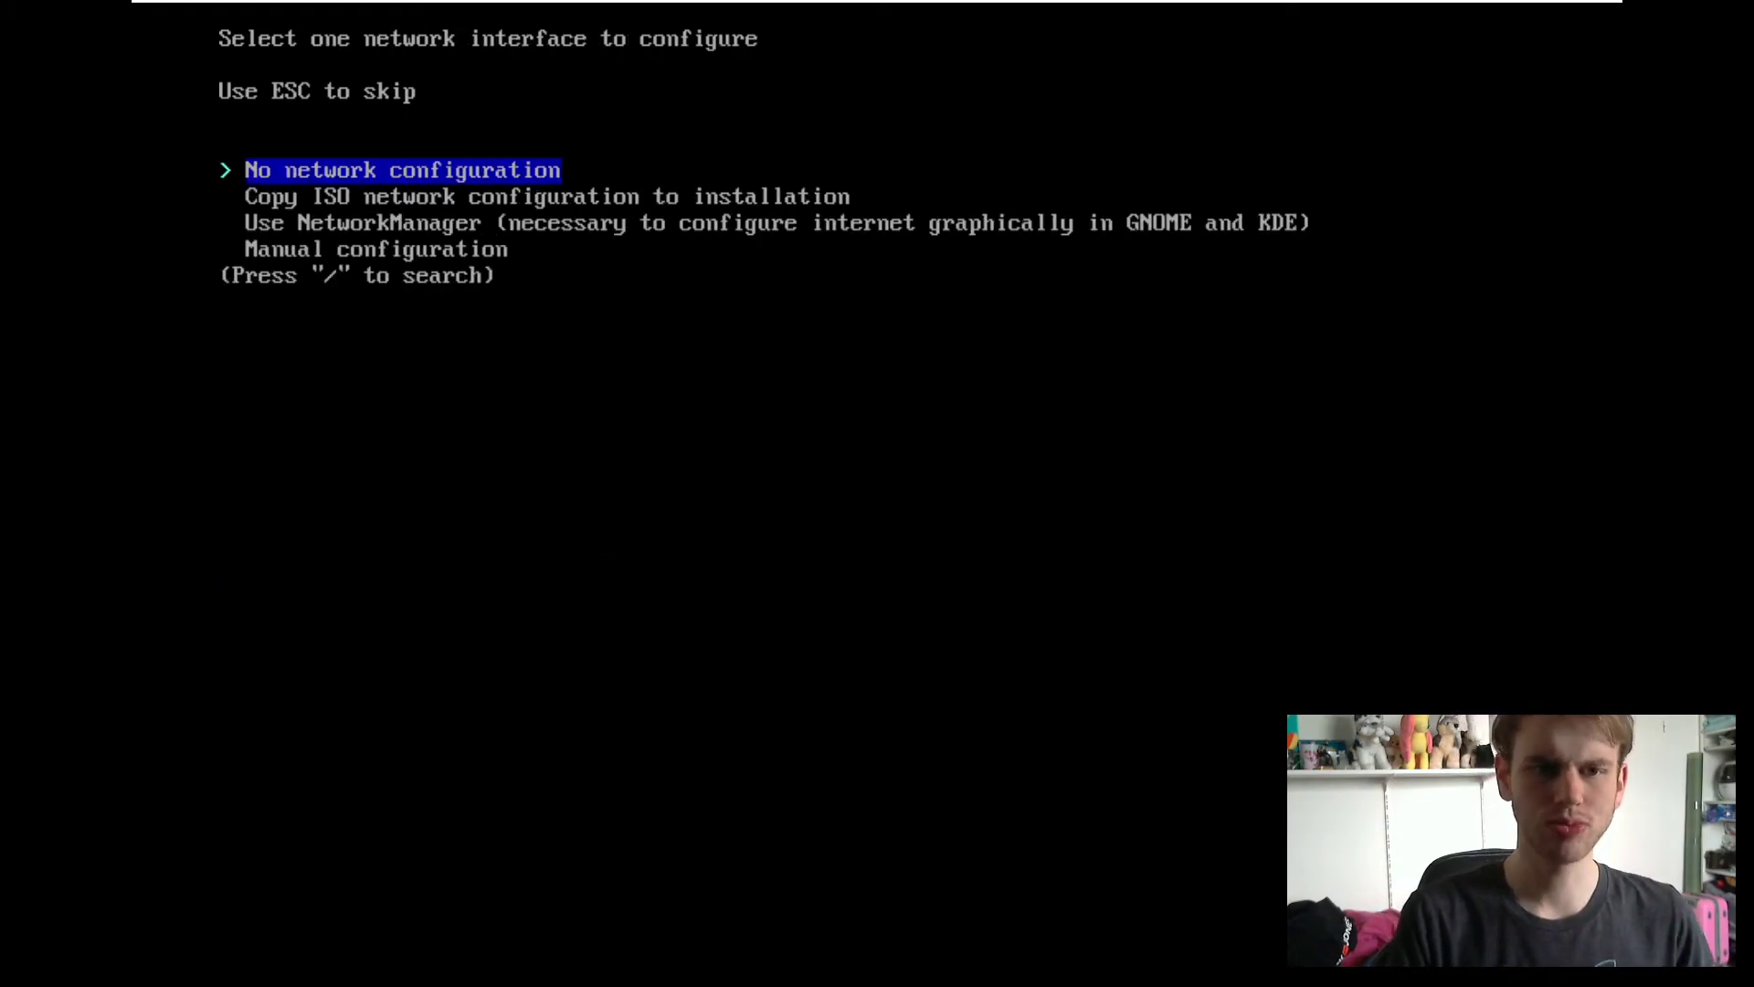
# Choose 'Use NetworkManager' for the network configuration.
pyautogui.press('Down')
pyautogui.press('Down')
pyautogui.press('Return')
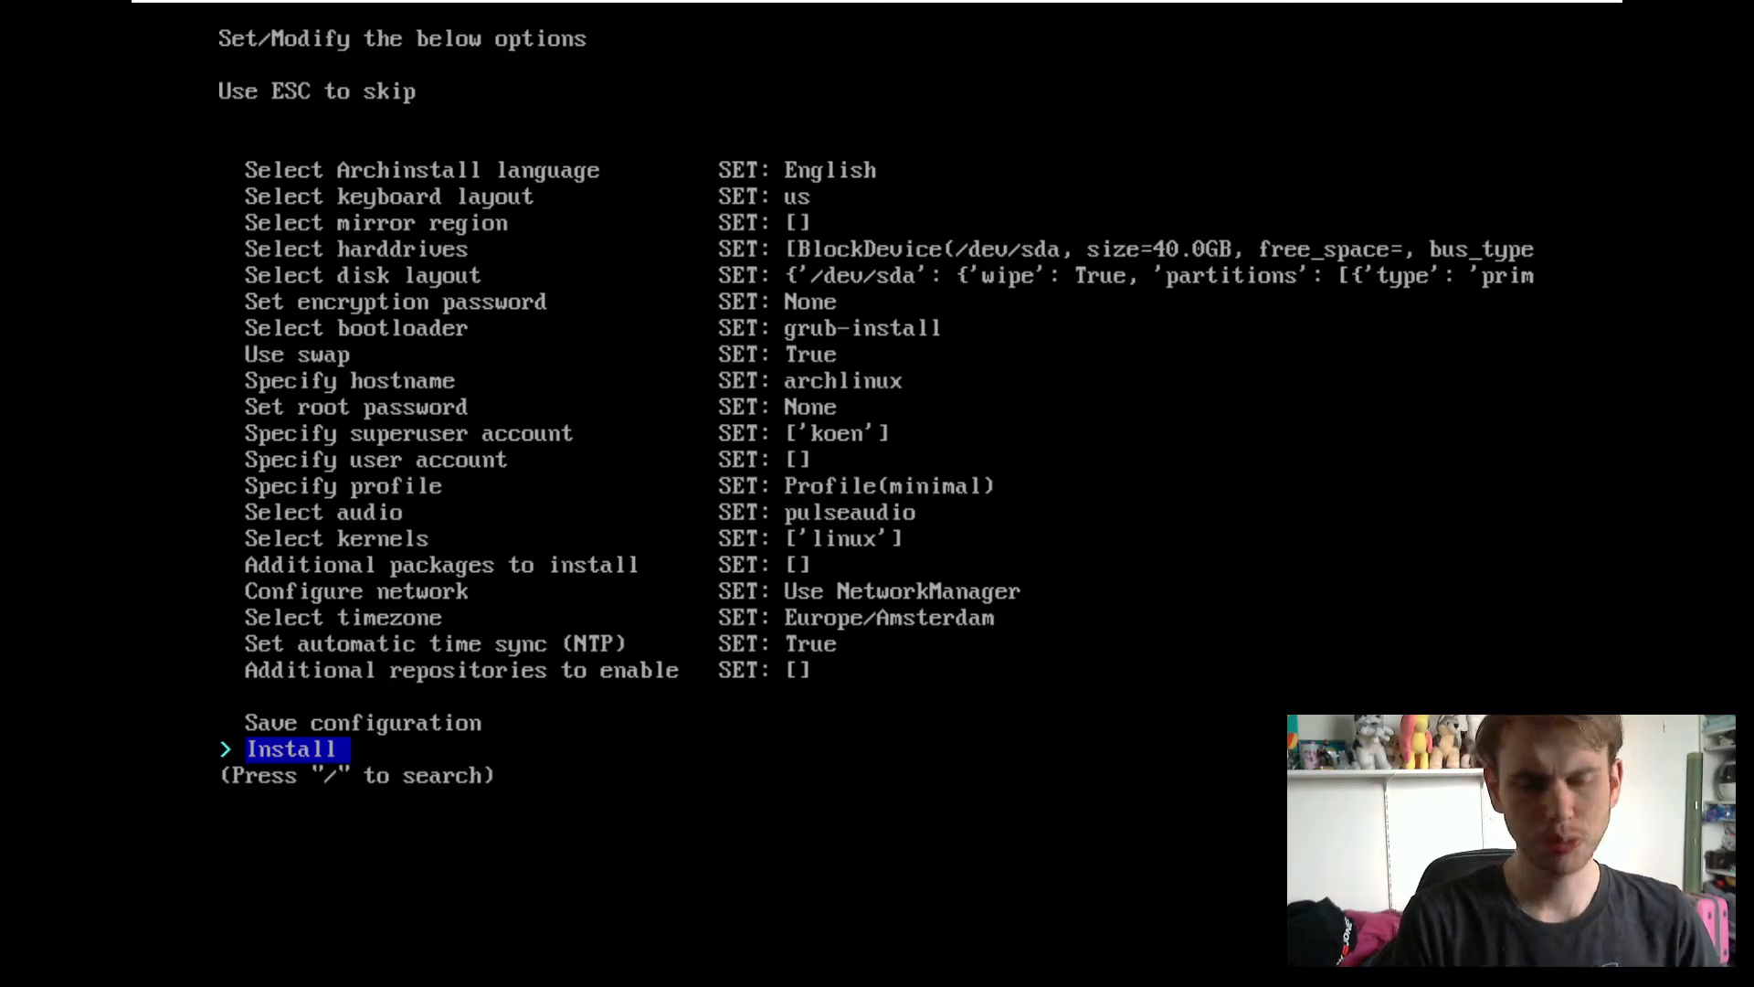
# Begin the installation and accept the configuration summary to install onto /dev/sda.
pyautogui.press('Return')
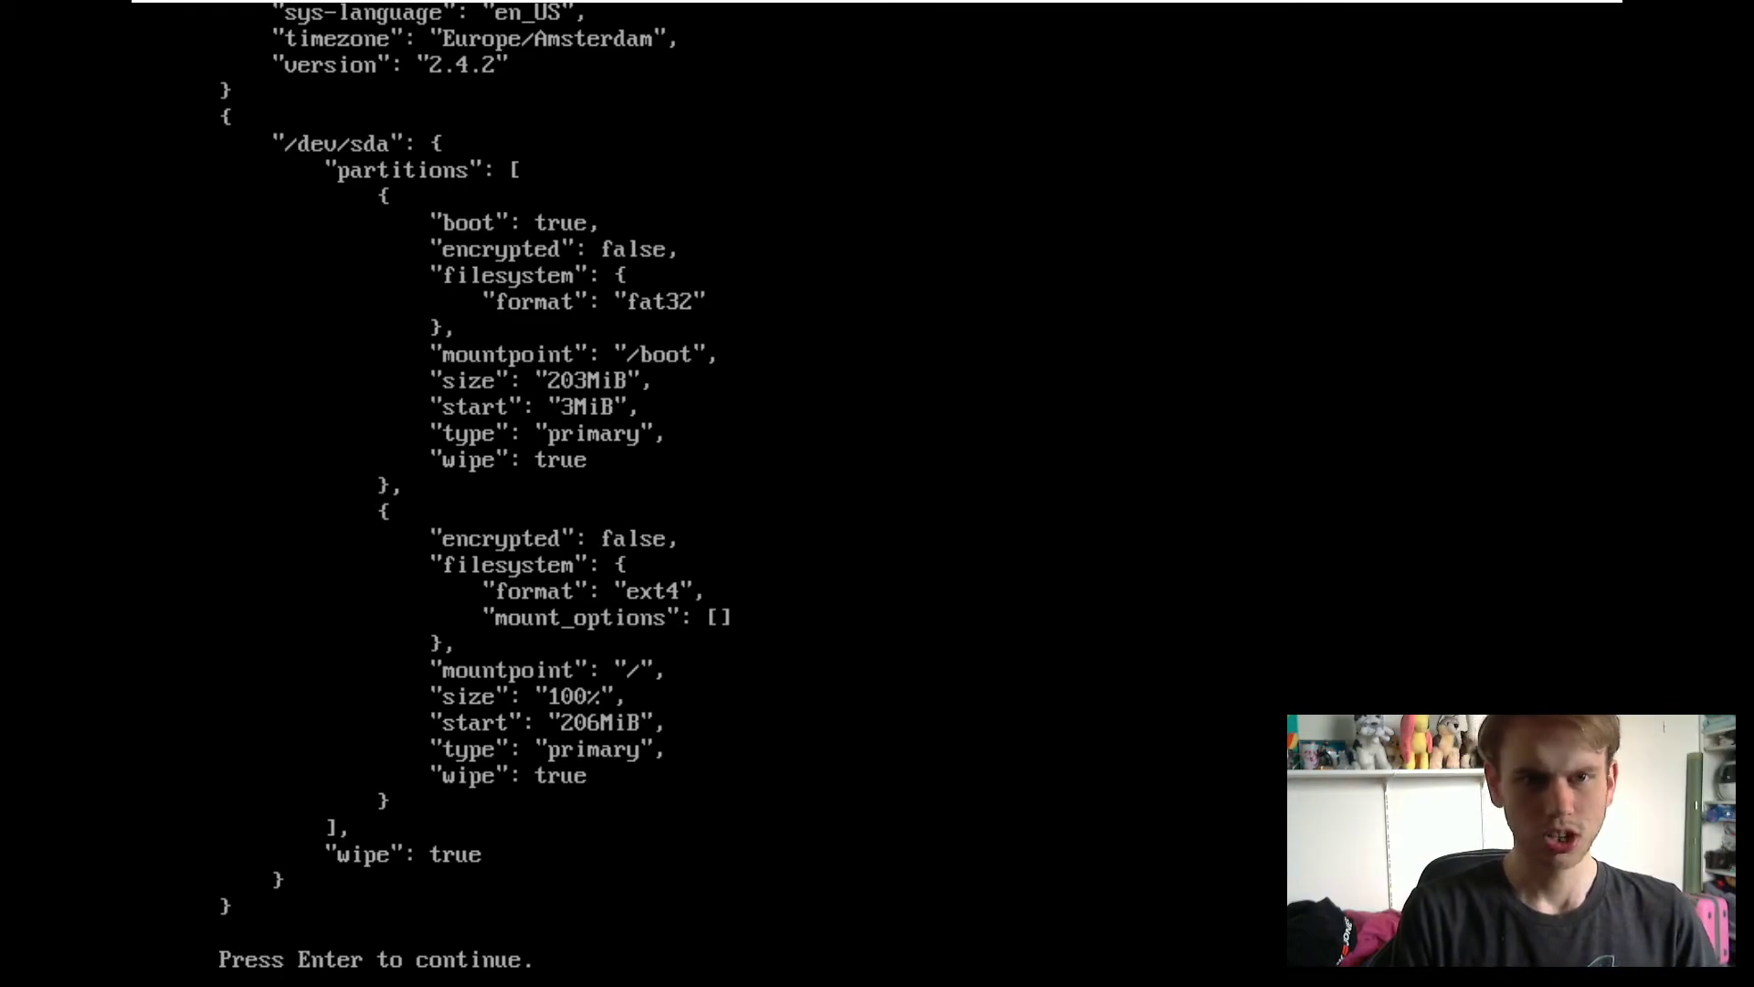
pyautogui.press('Return')
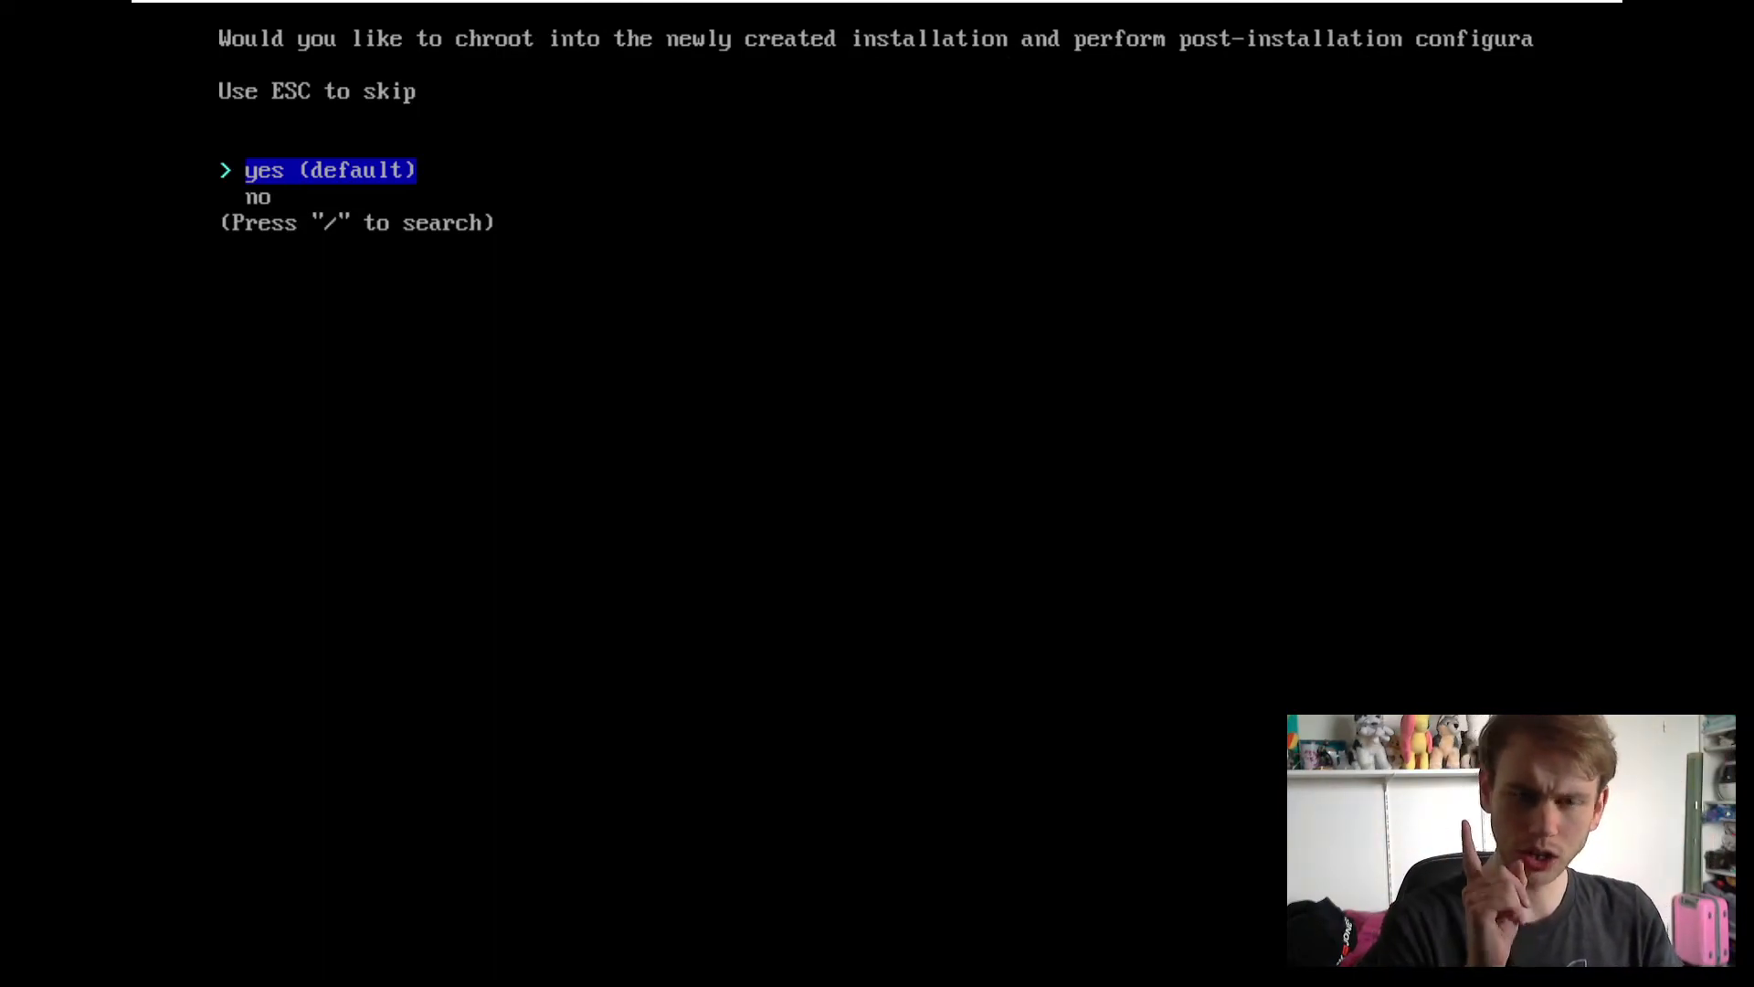
# Decline the post-installation chroot so archinstall completes the installation without errors.
pyautogui.press('Down')
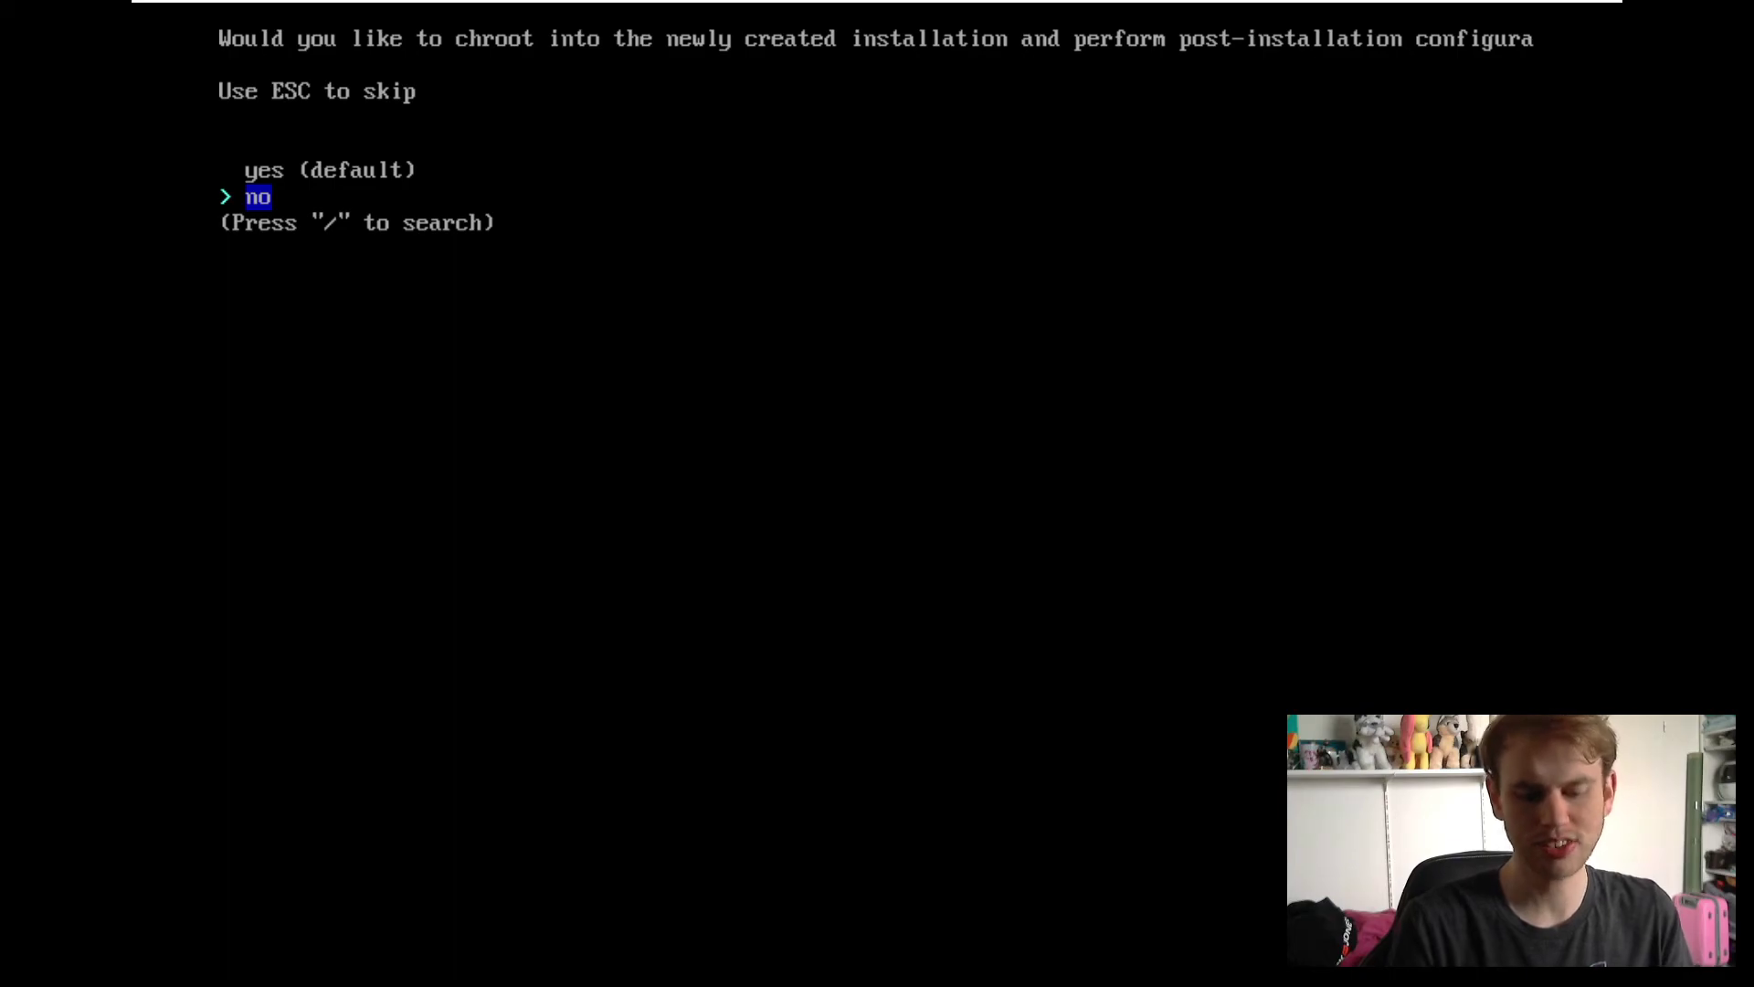
pyautogui.press('Return')
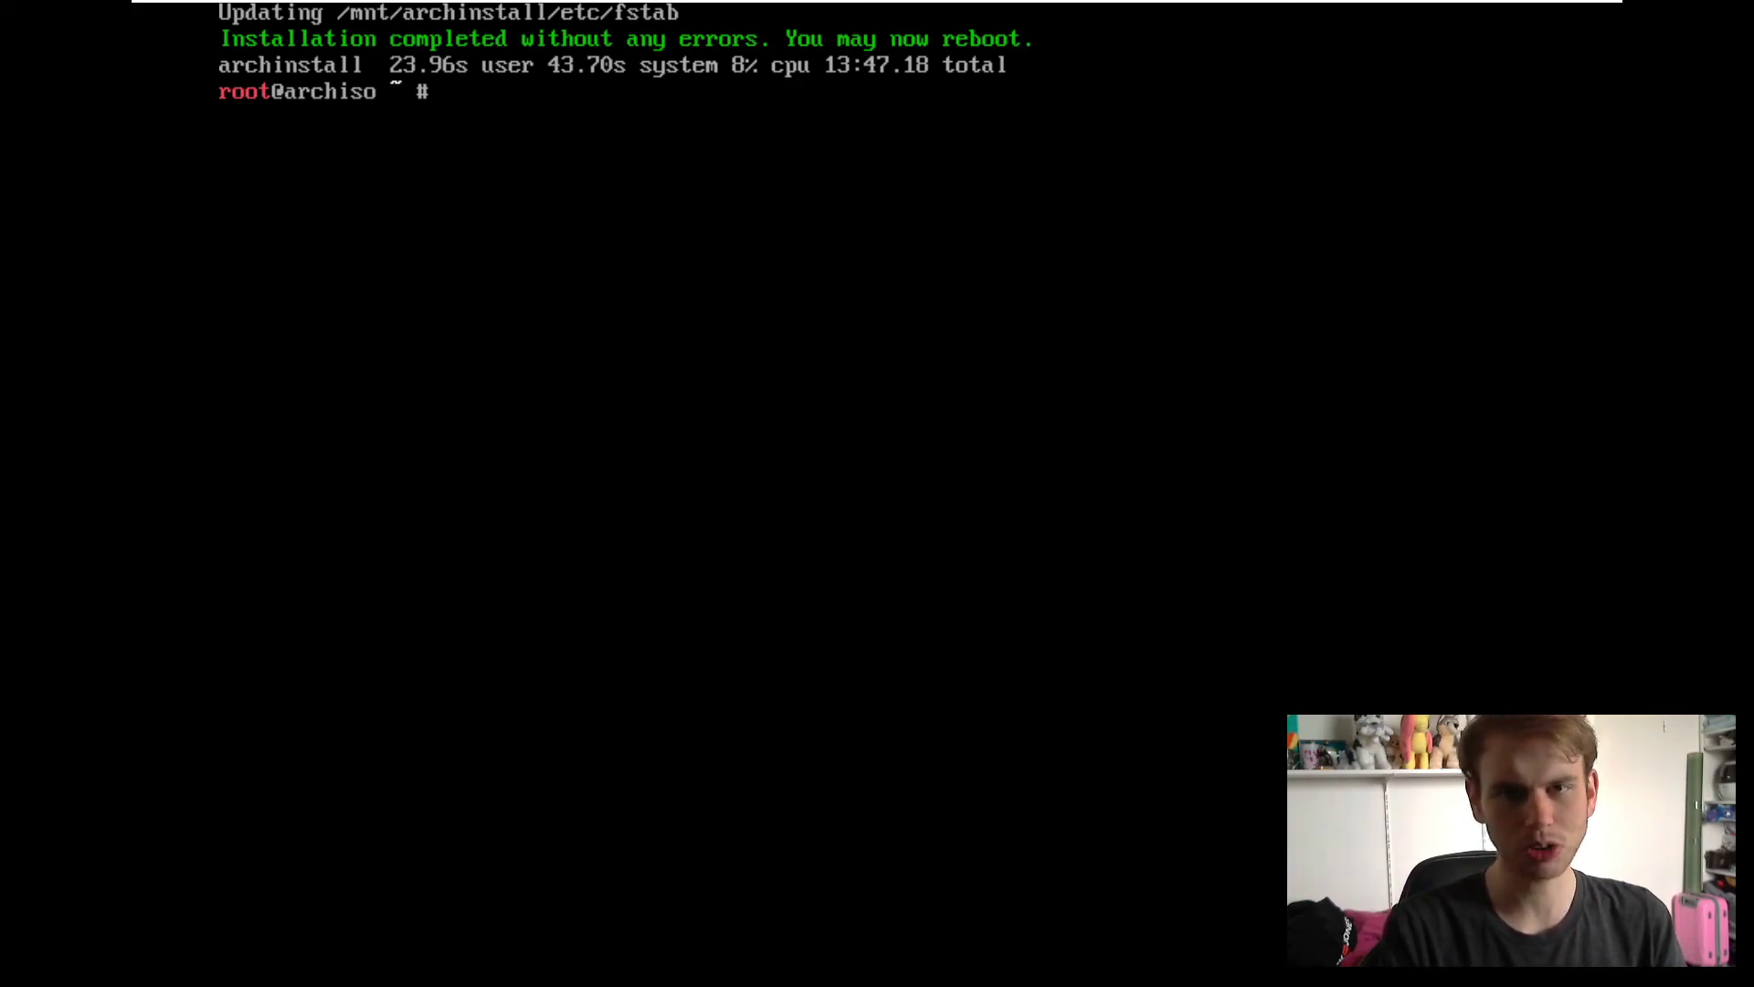
# Run reboot, pick 'Boot existing OS' and start the installed Arch Linux from GRUB.
pyautogui.write('reboot')
pyautogui.press('Return')
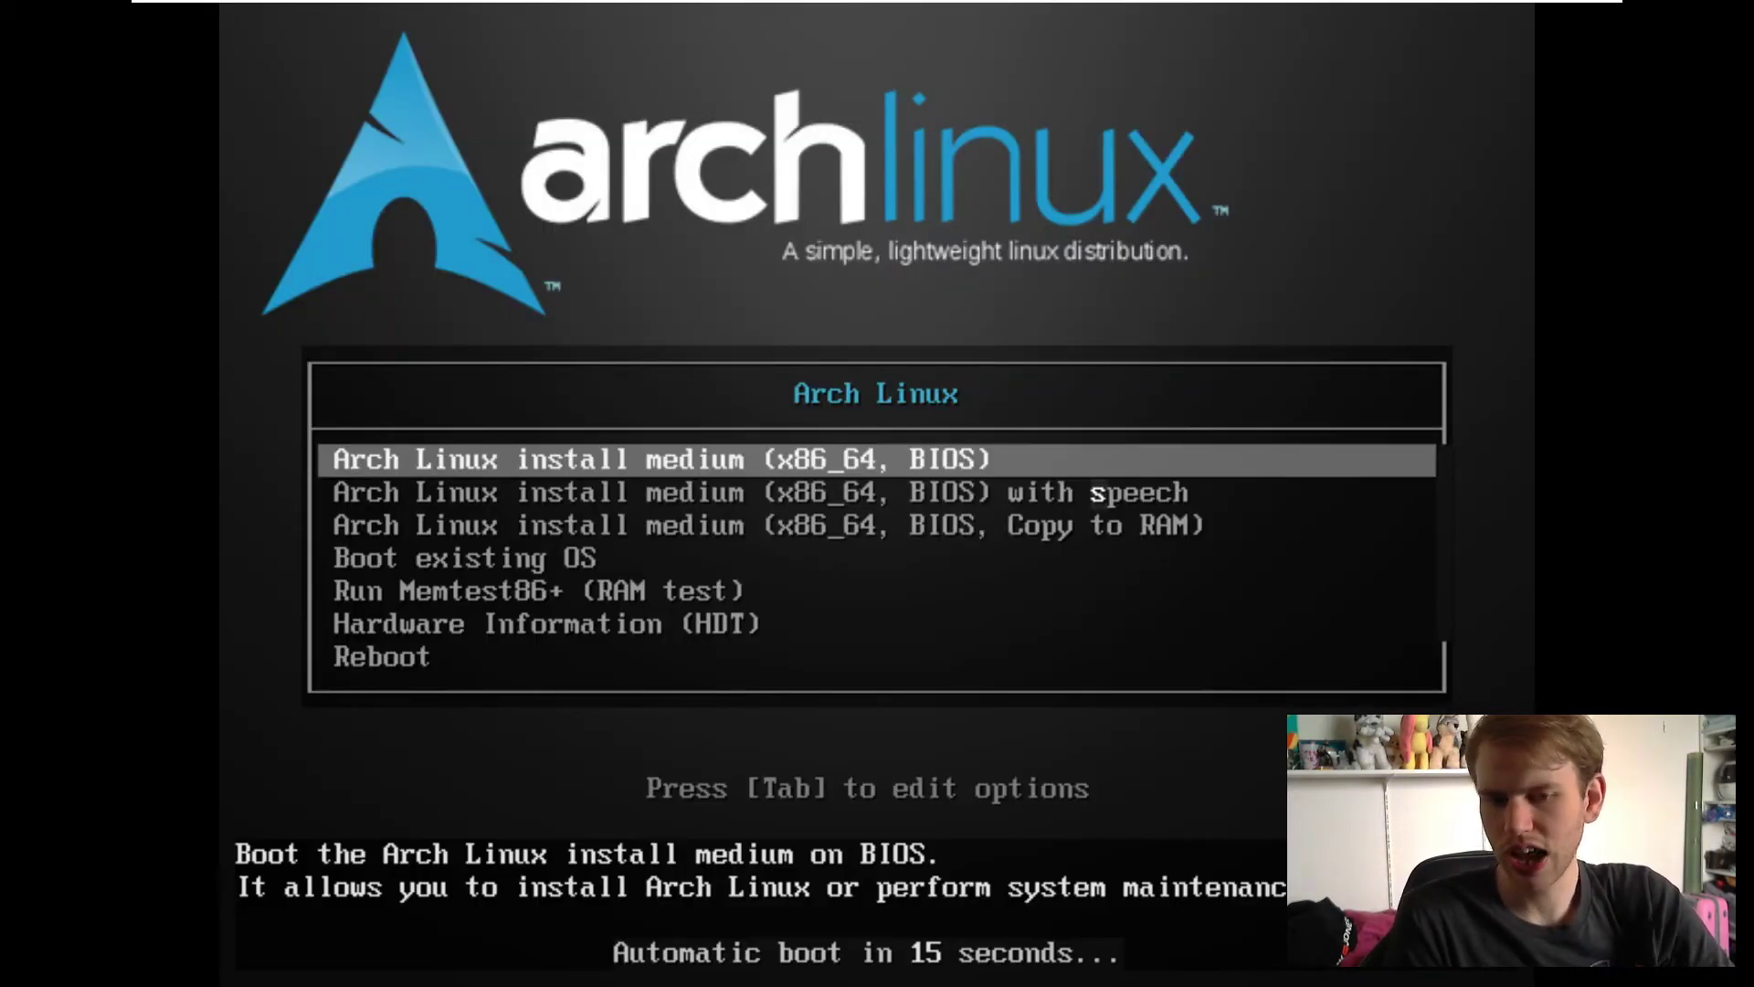
pyautogui.press('Down')
pyautogui.press('Down')
pyautogui.press('Down')
pyautogui.press('Return')
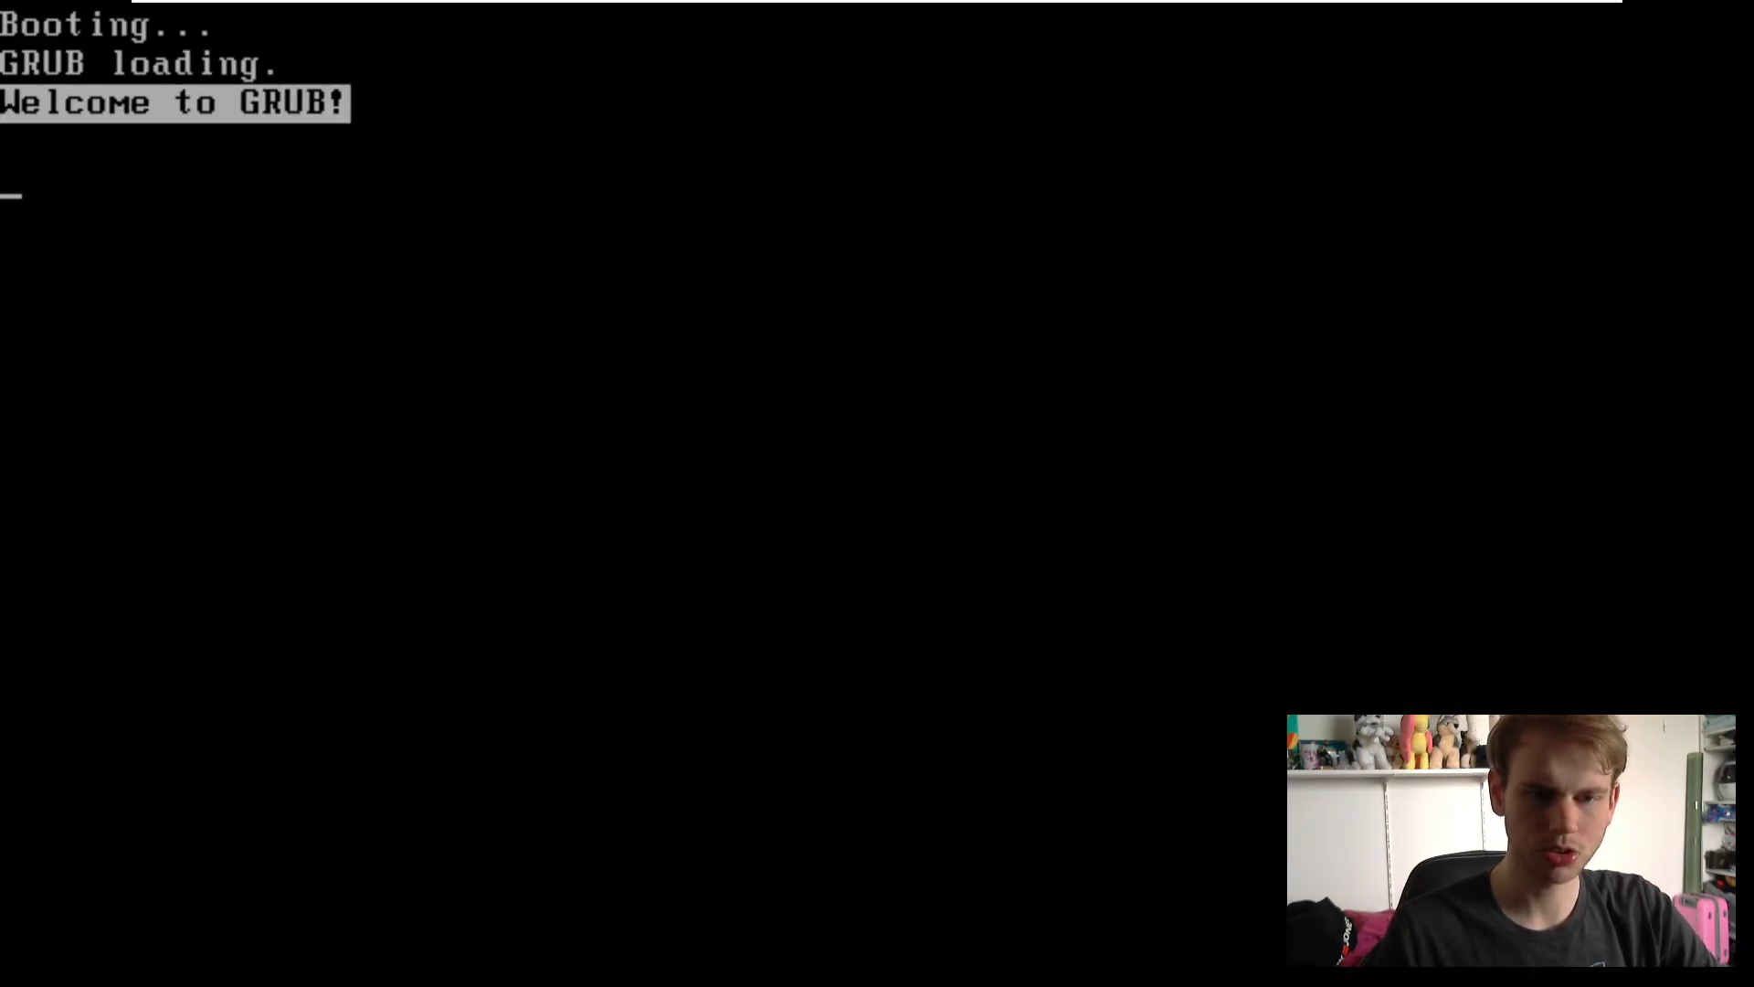
pyautogui.press('Return')
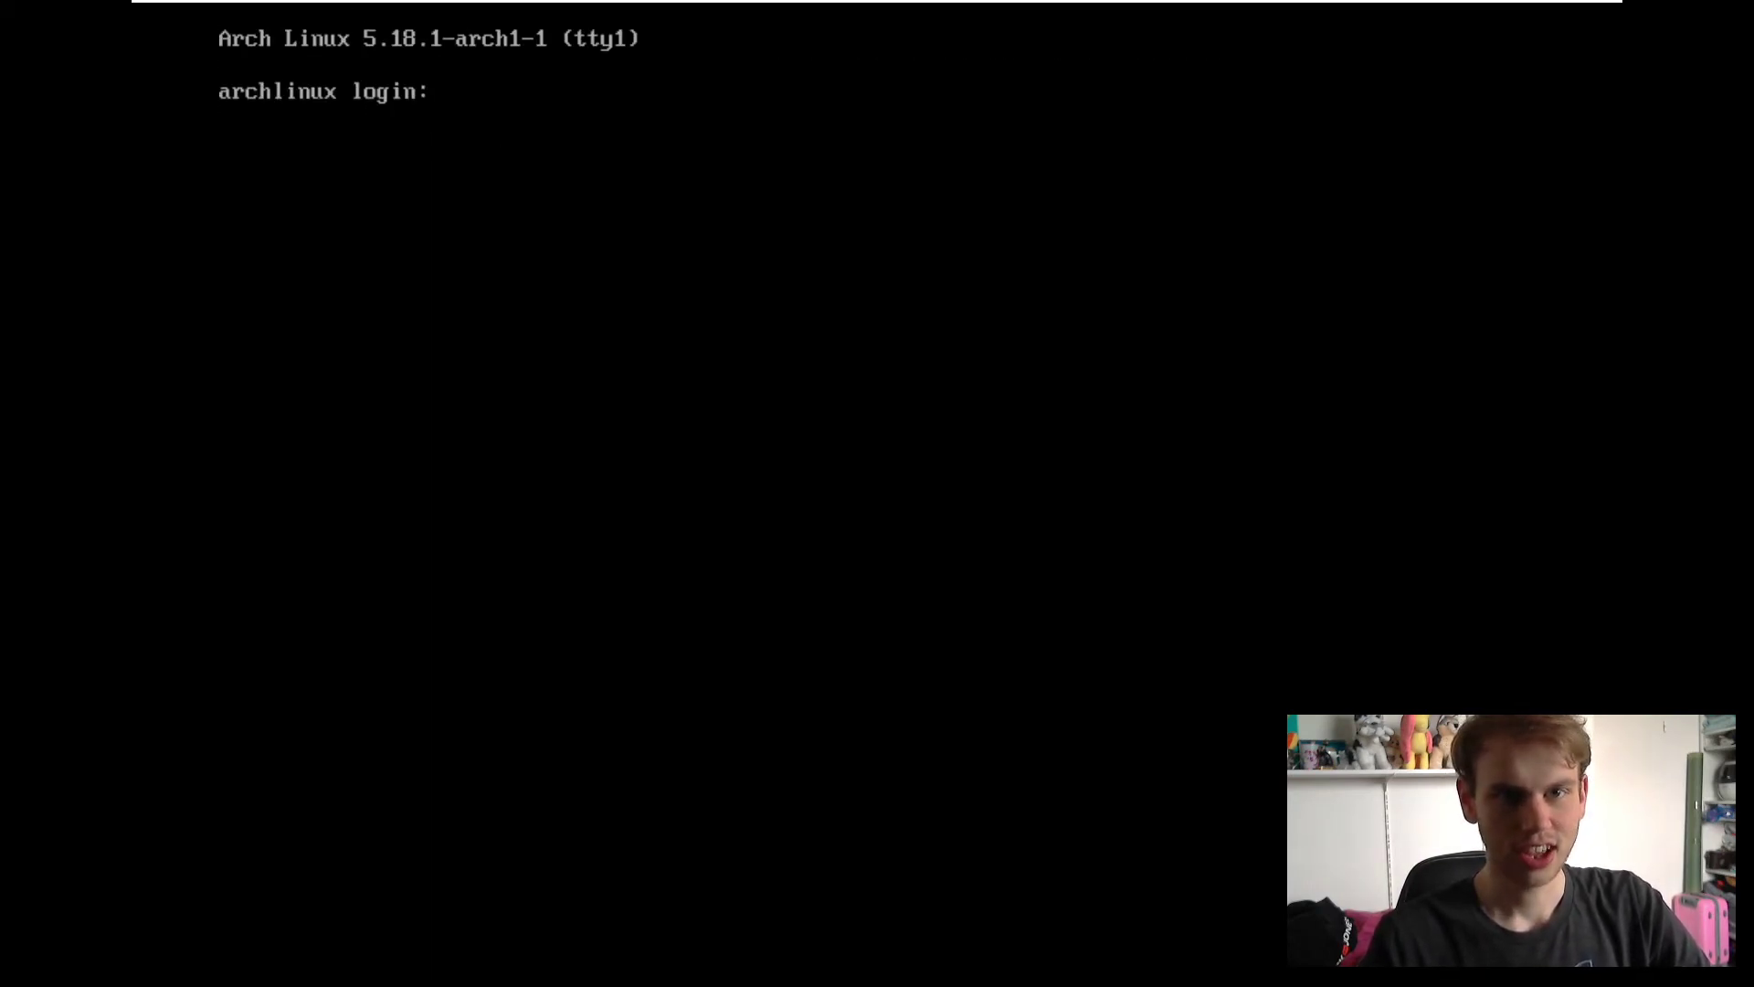
# Log in at the console with the new user's username and password.
pyautogui.write('koen')
pyautogui.press('Return')
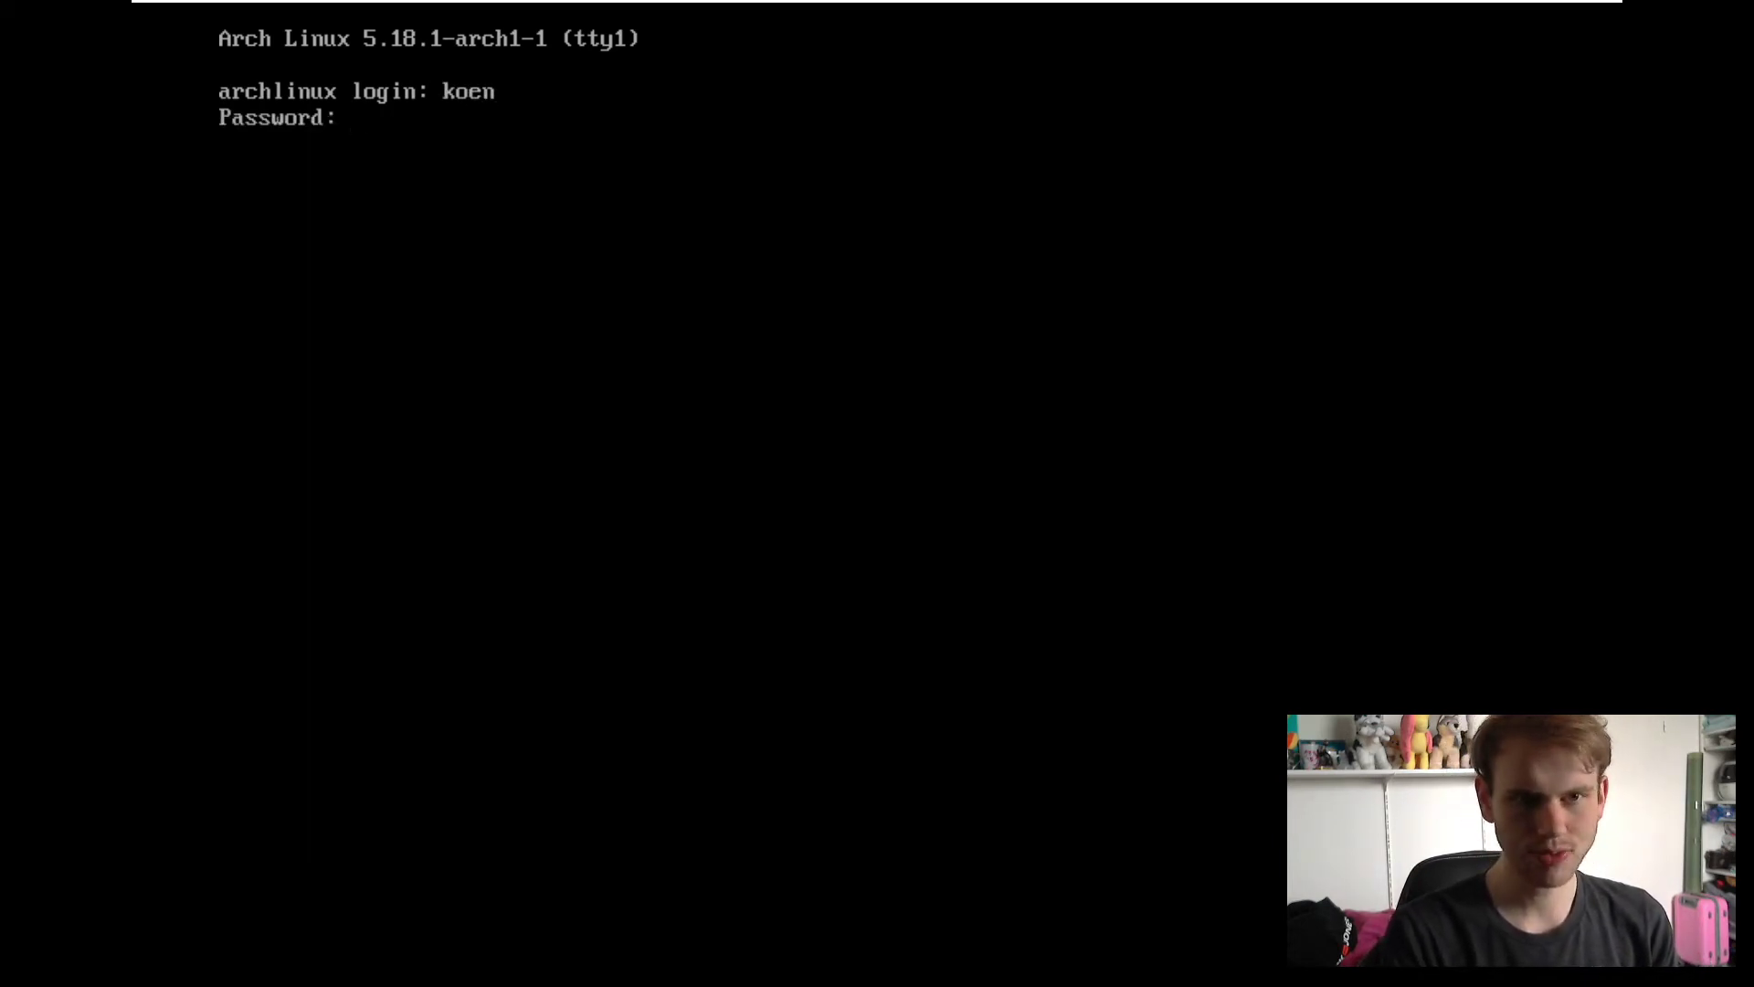
pyautogui.press('Return')
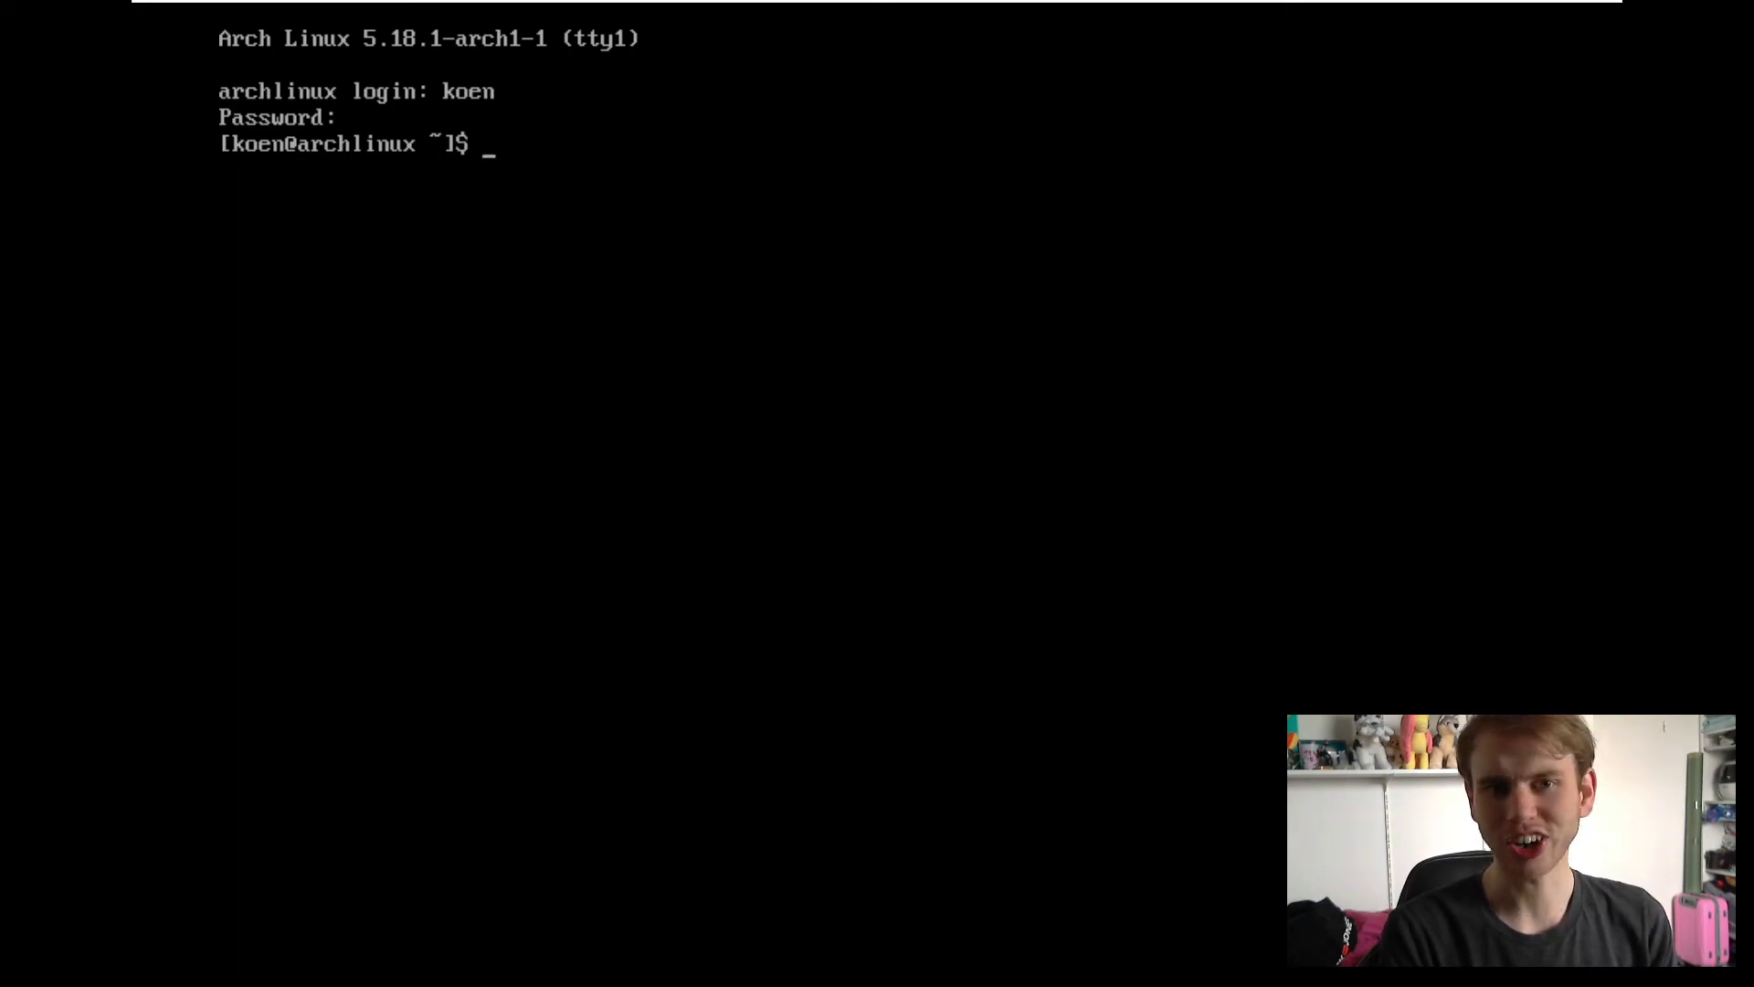
# List the home directory's files with ls -al, then clear the console.
pyautogui.write('ls -al')
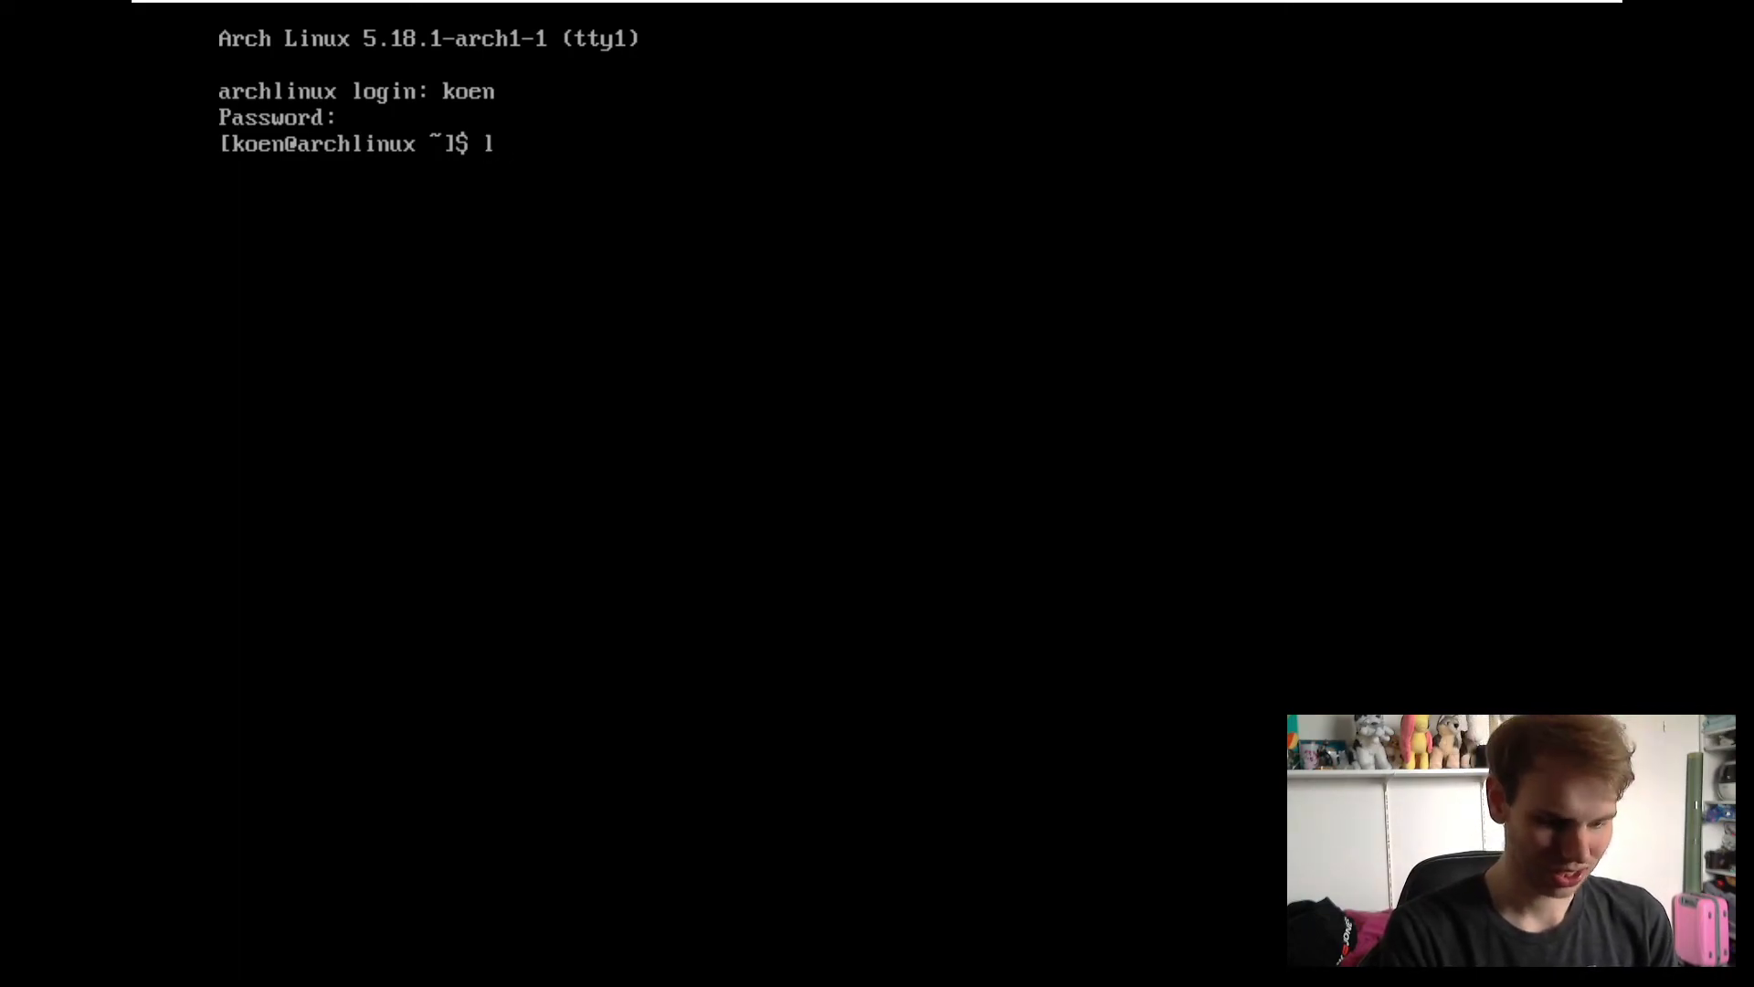
pyautogui.press('Return')
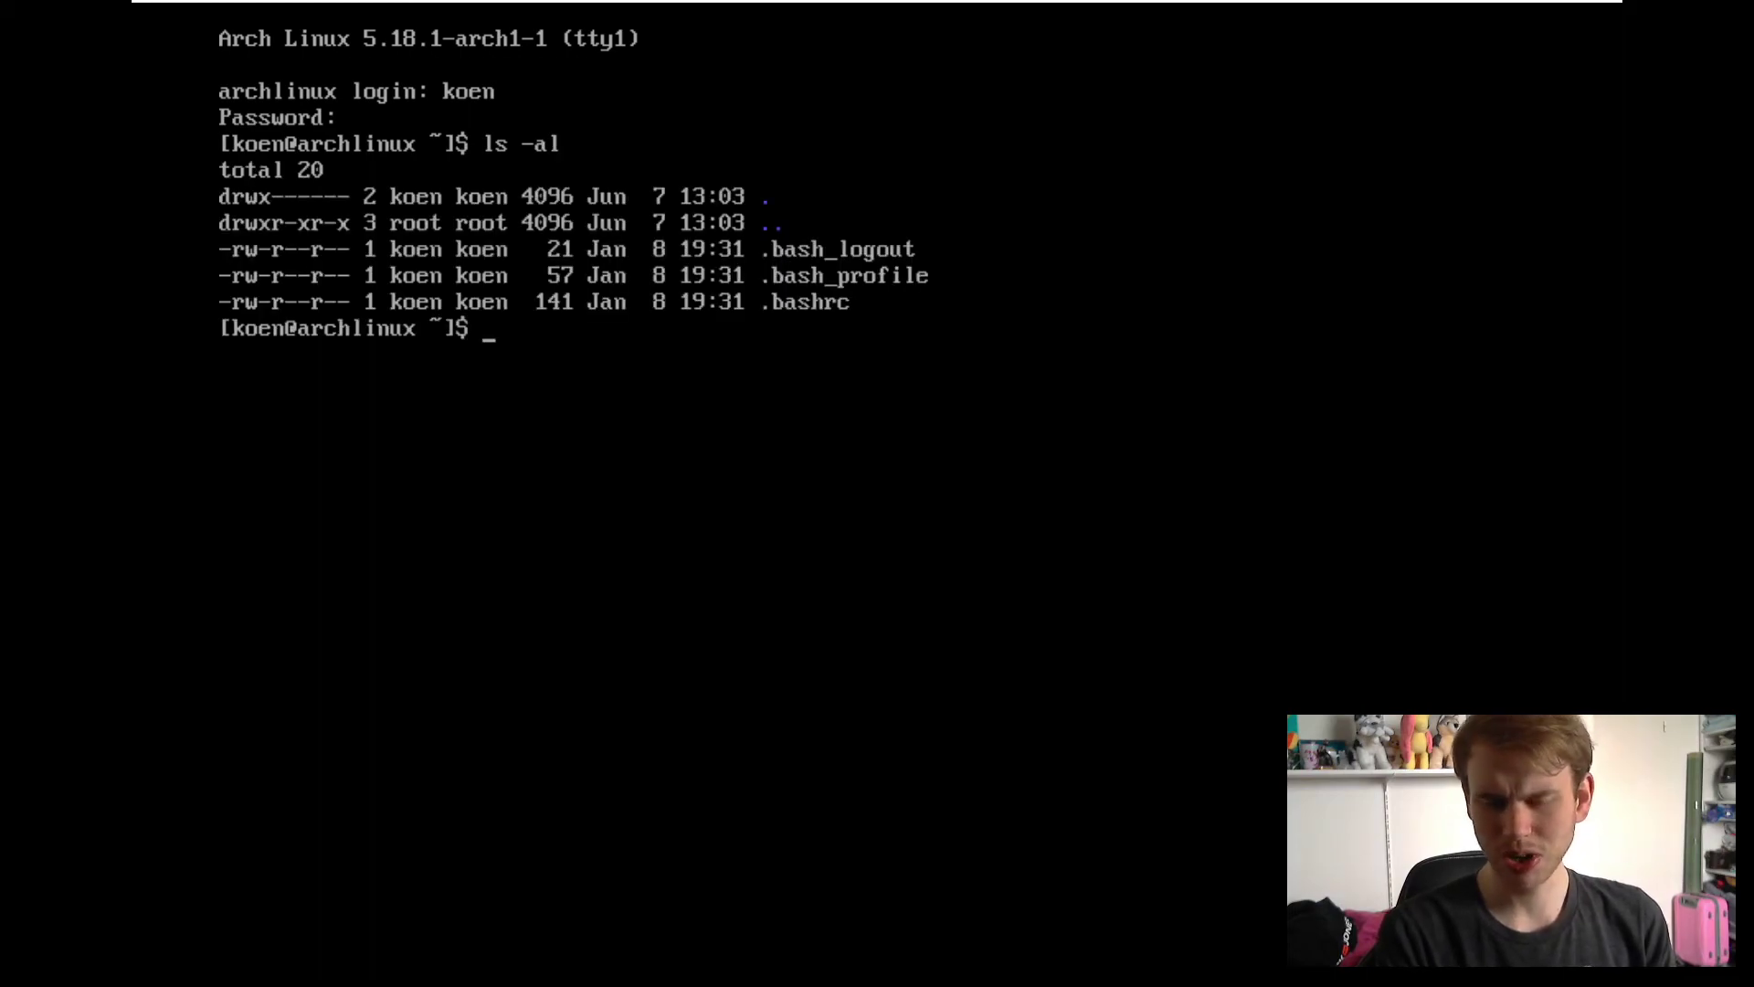
pyautogui.write('clear')
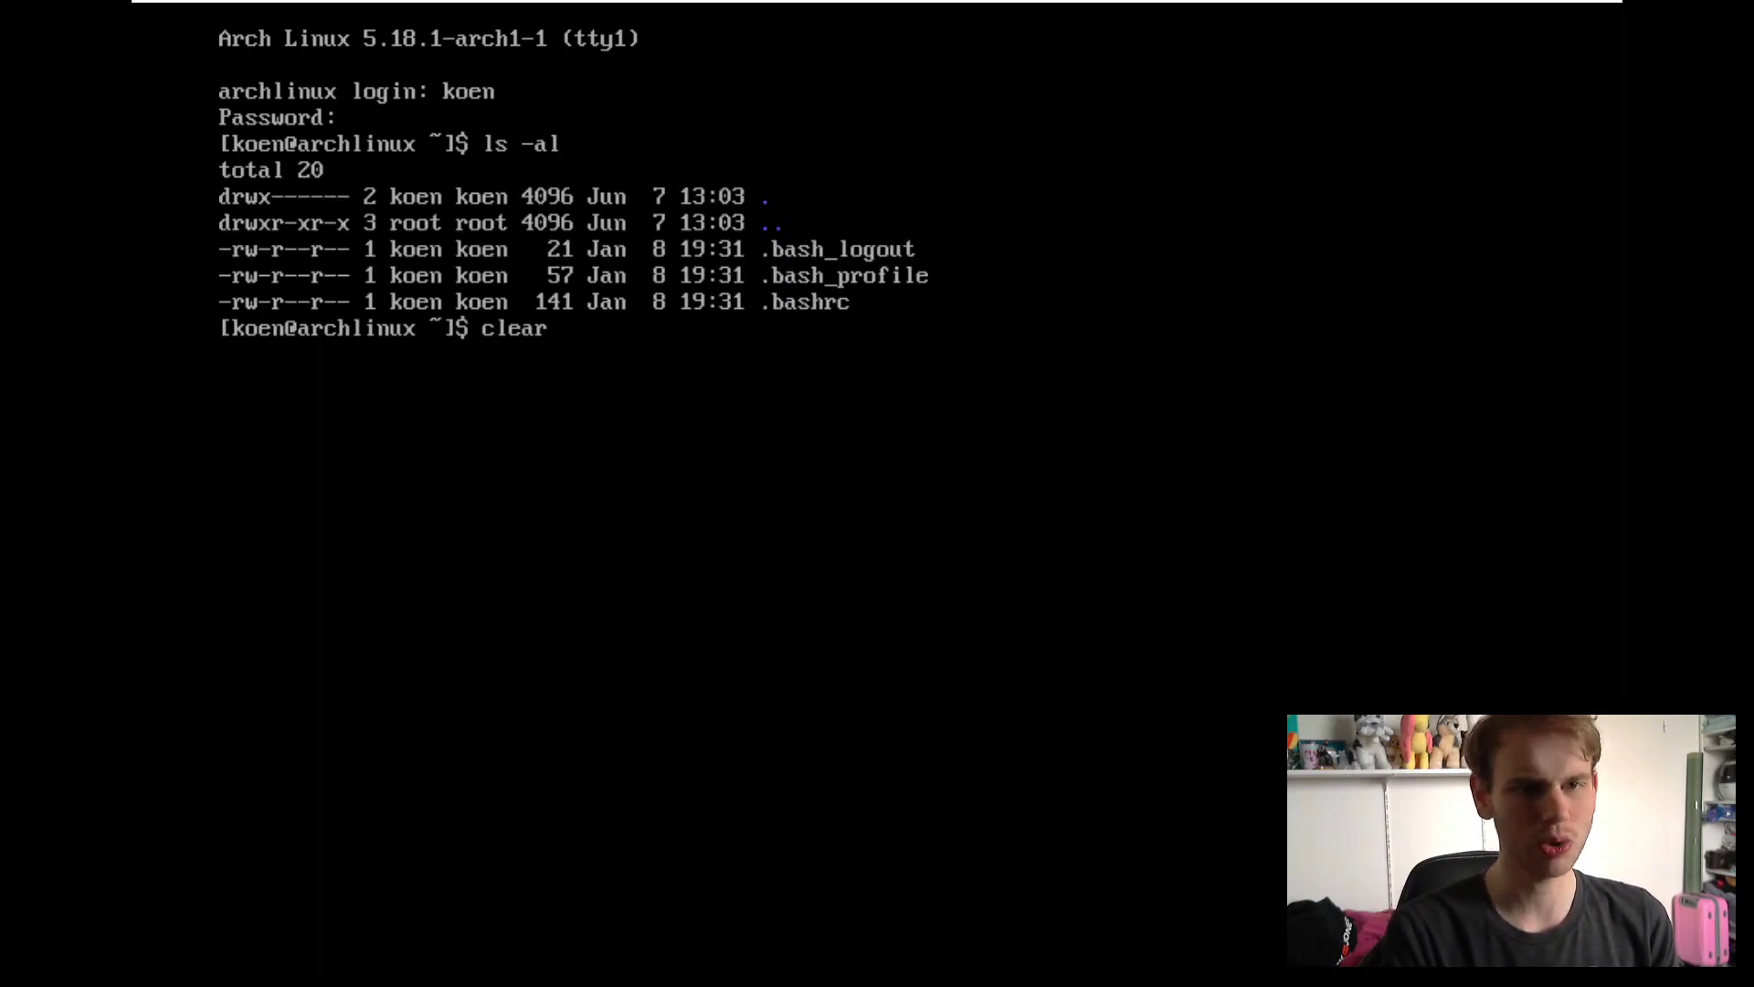
pyautogui.press('Return')
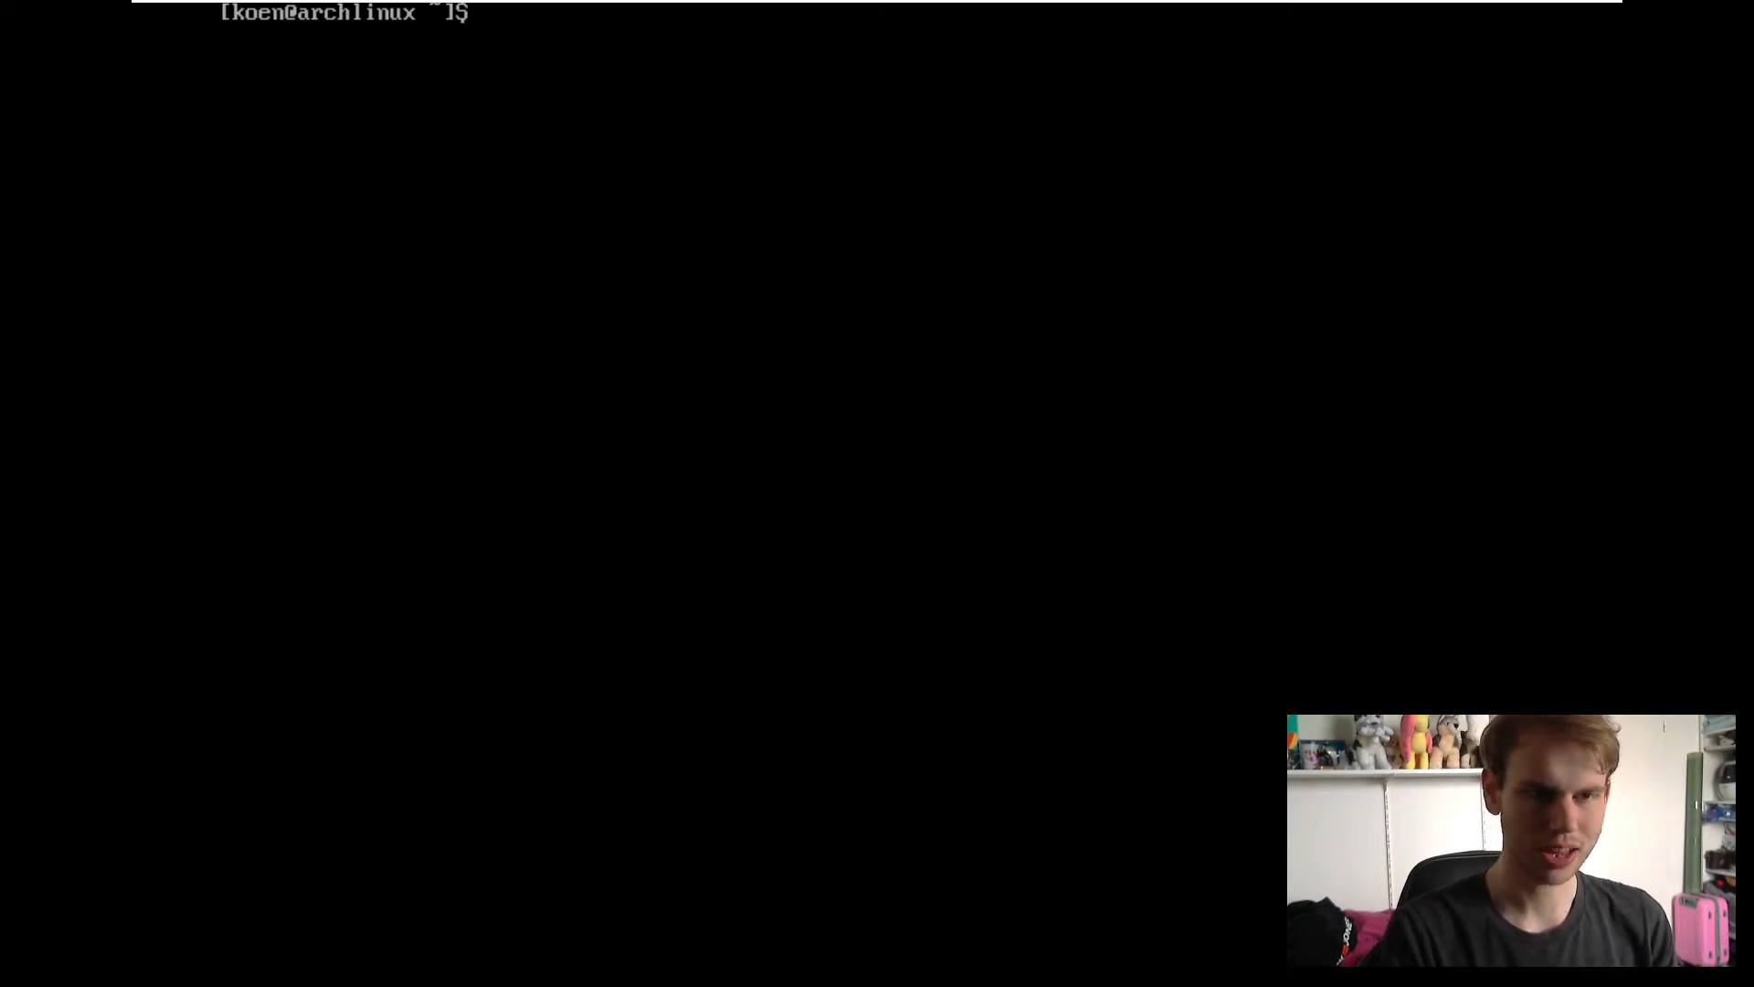
# Run sudo pacman -Syu, authorizing with the user's password; nothing needs upgrading.
pyautogui.write('sudo p')
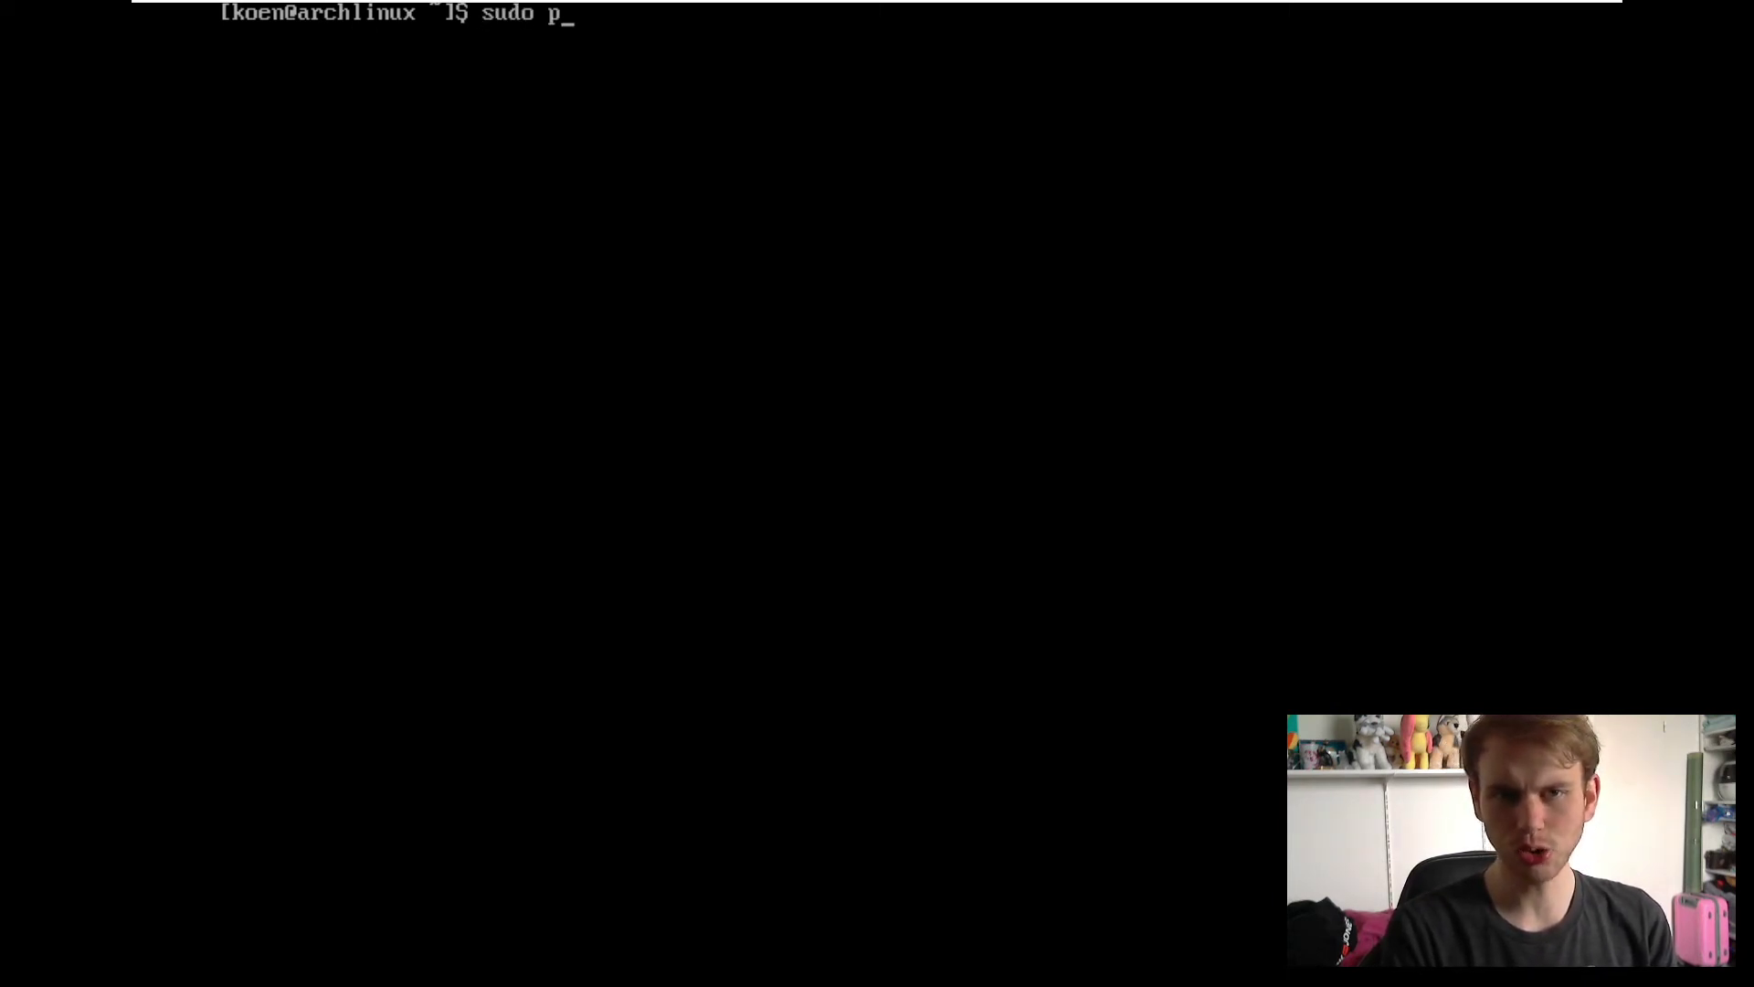
pyautogui.write('acman -Syu')
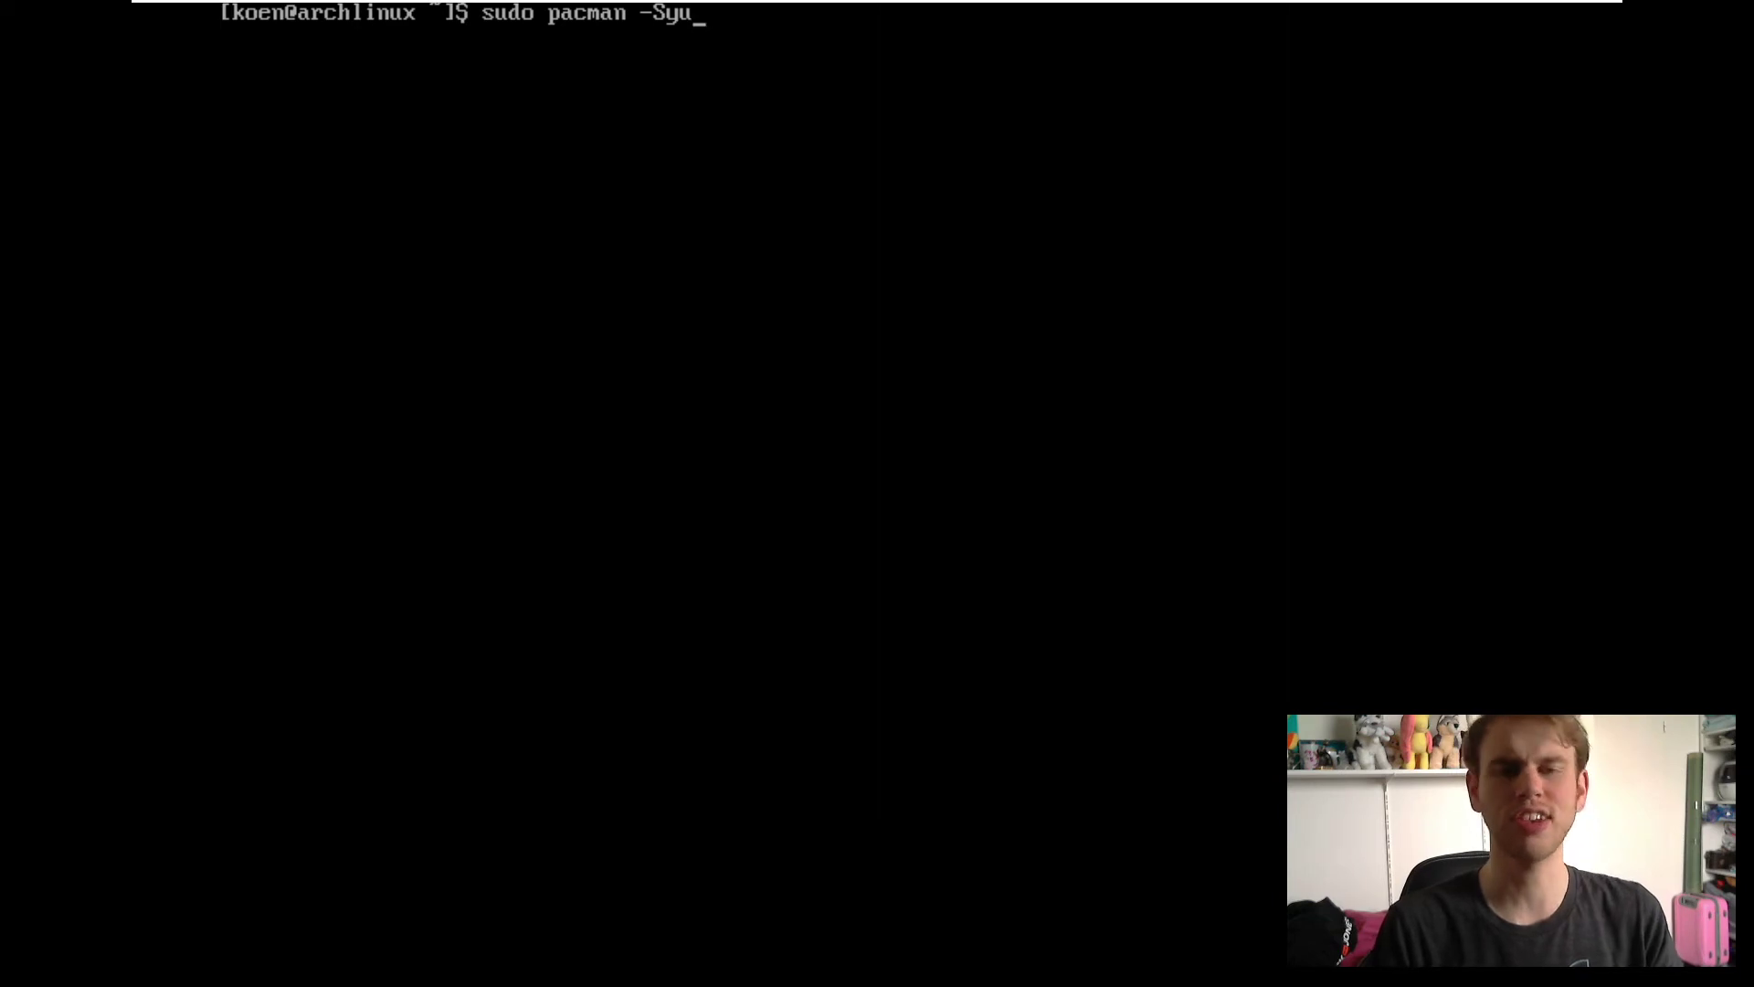
pyautogui.press('Return')
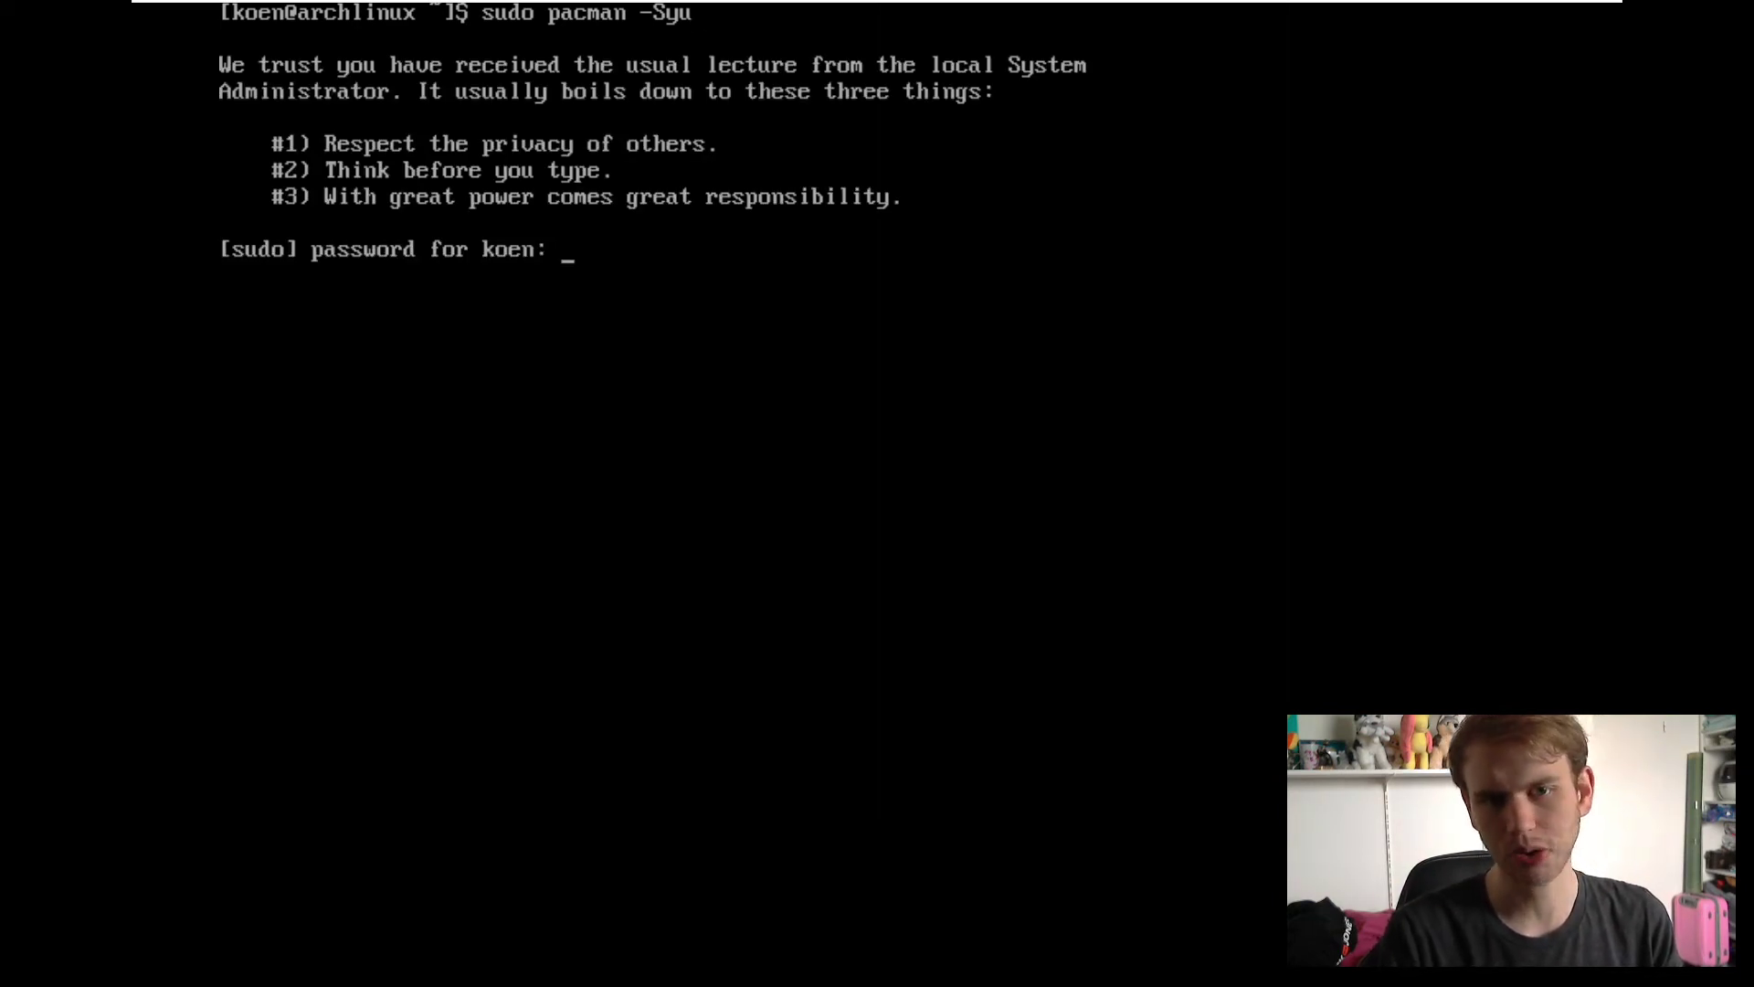
pyautogui.press('Return')
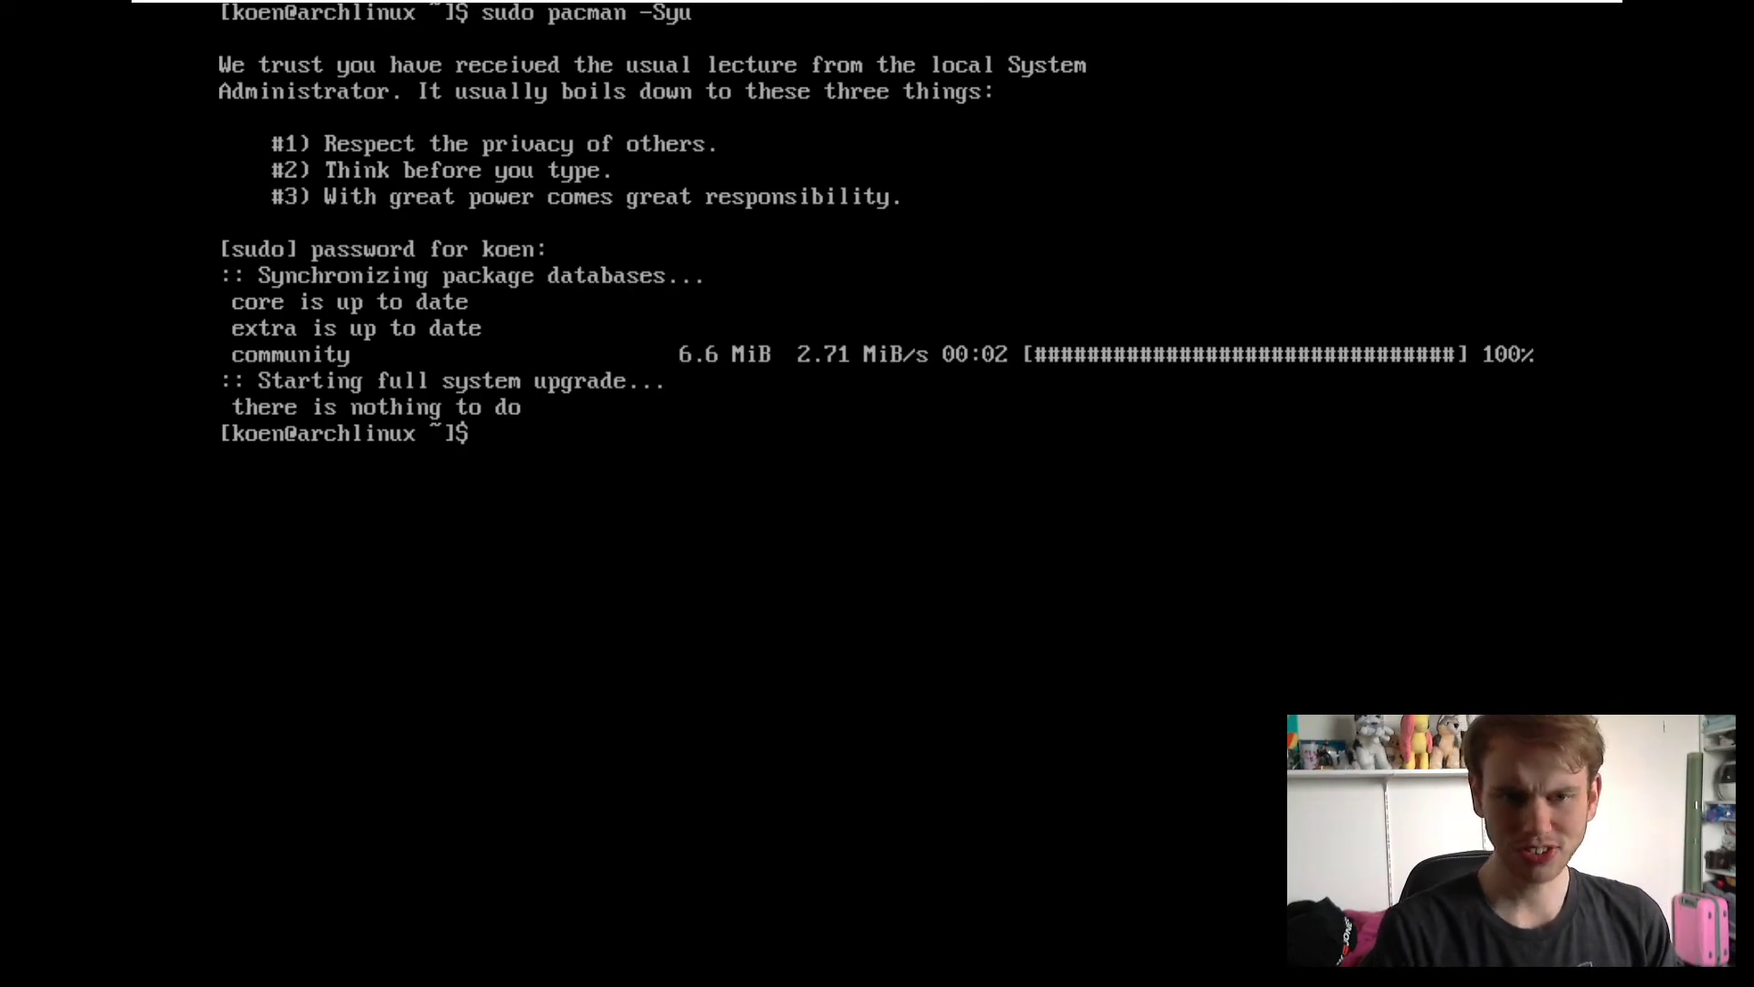
pyautogui.write('sudo pa')
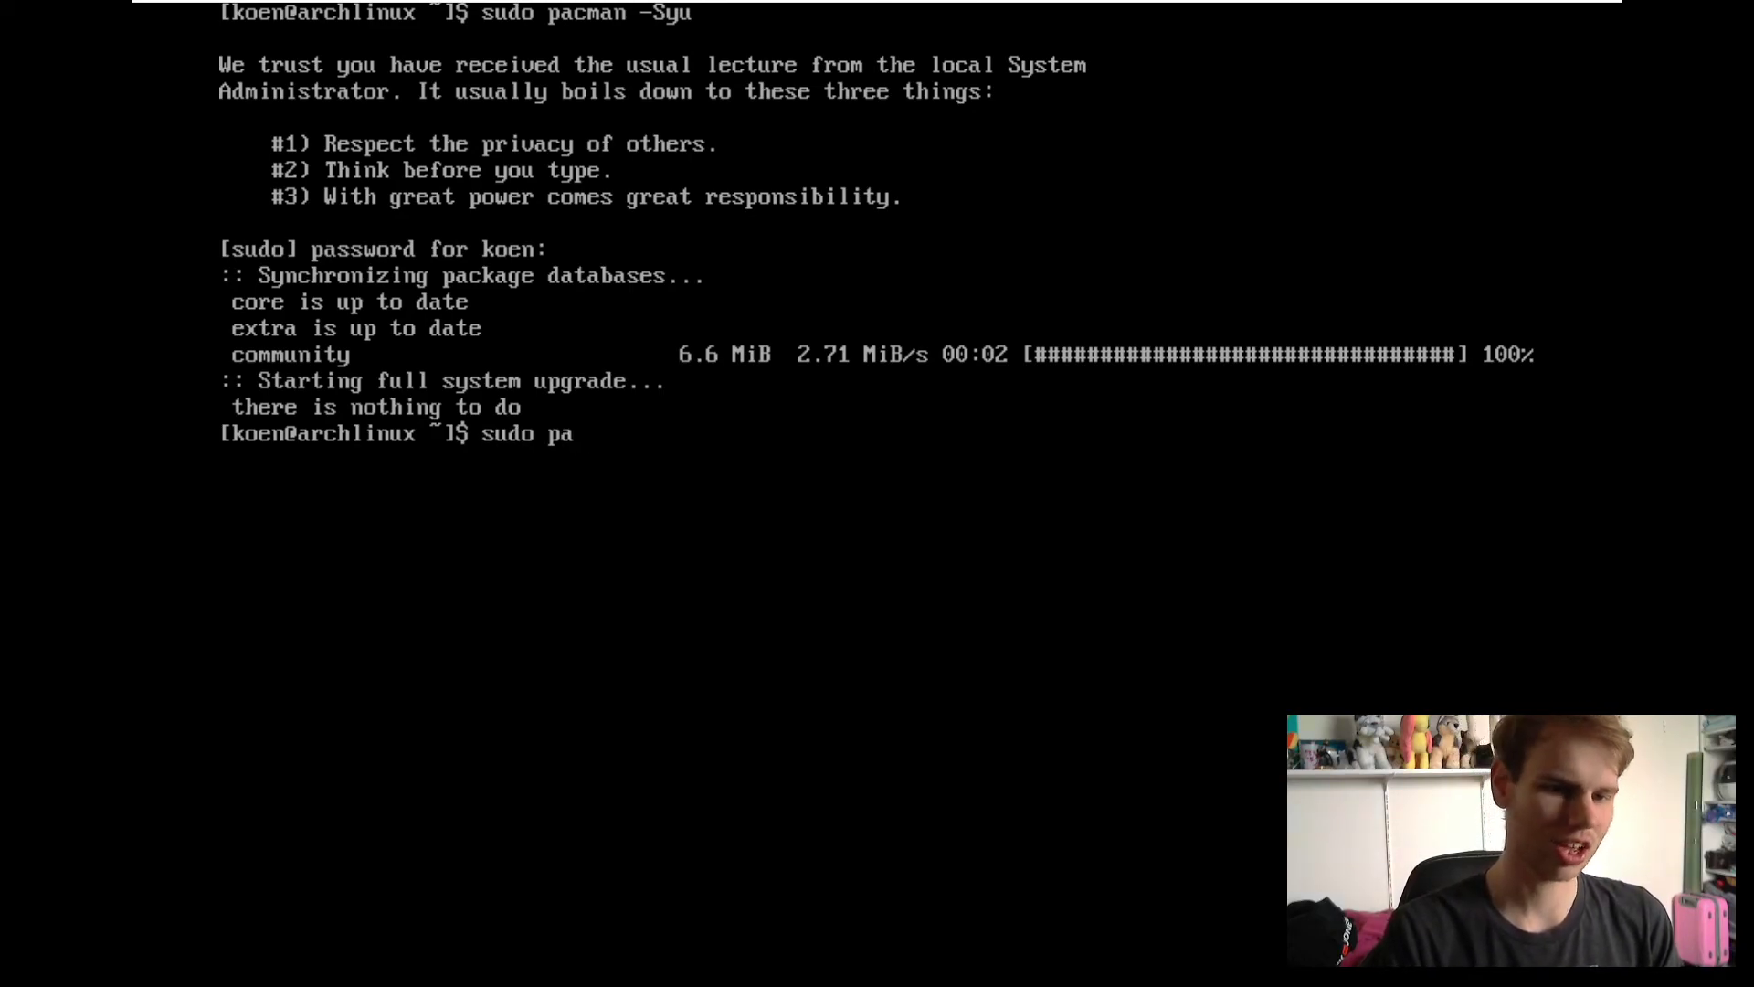
pyautogui.write('cm')
# Fix the typo and finish typing the command sudo pacman -S neofetch.
pyautogui.press('BackSpace')
pyautogui.write('cman ')
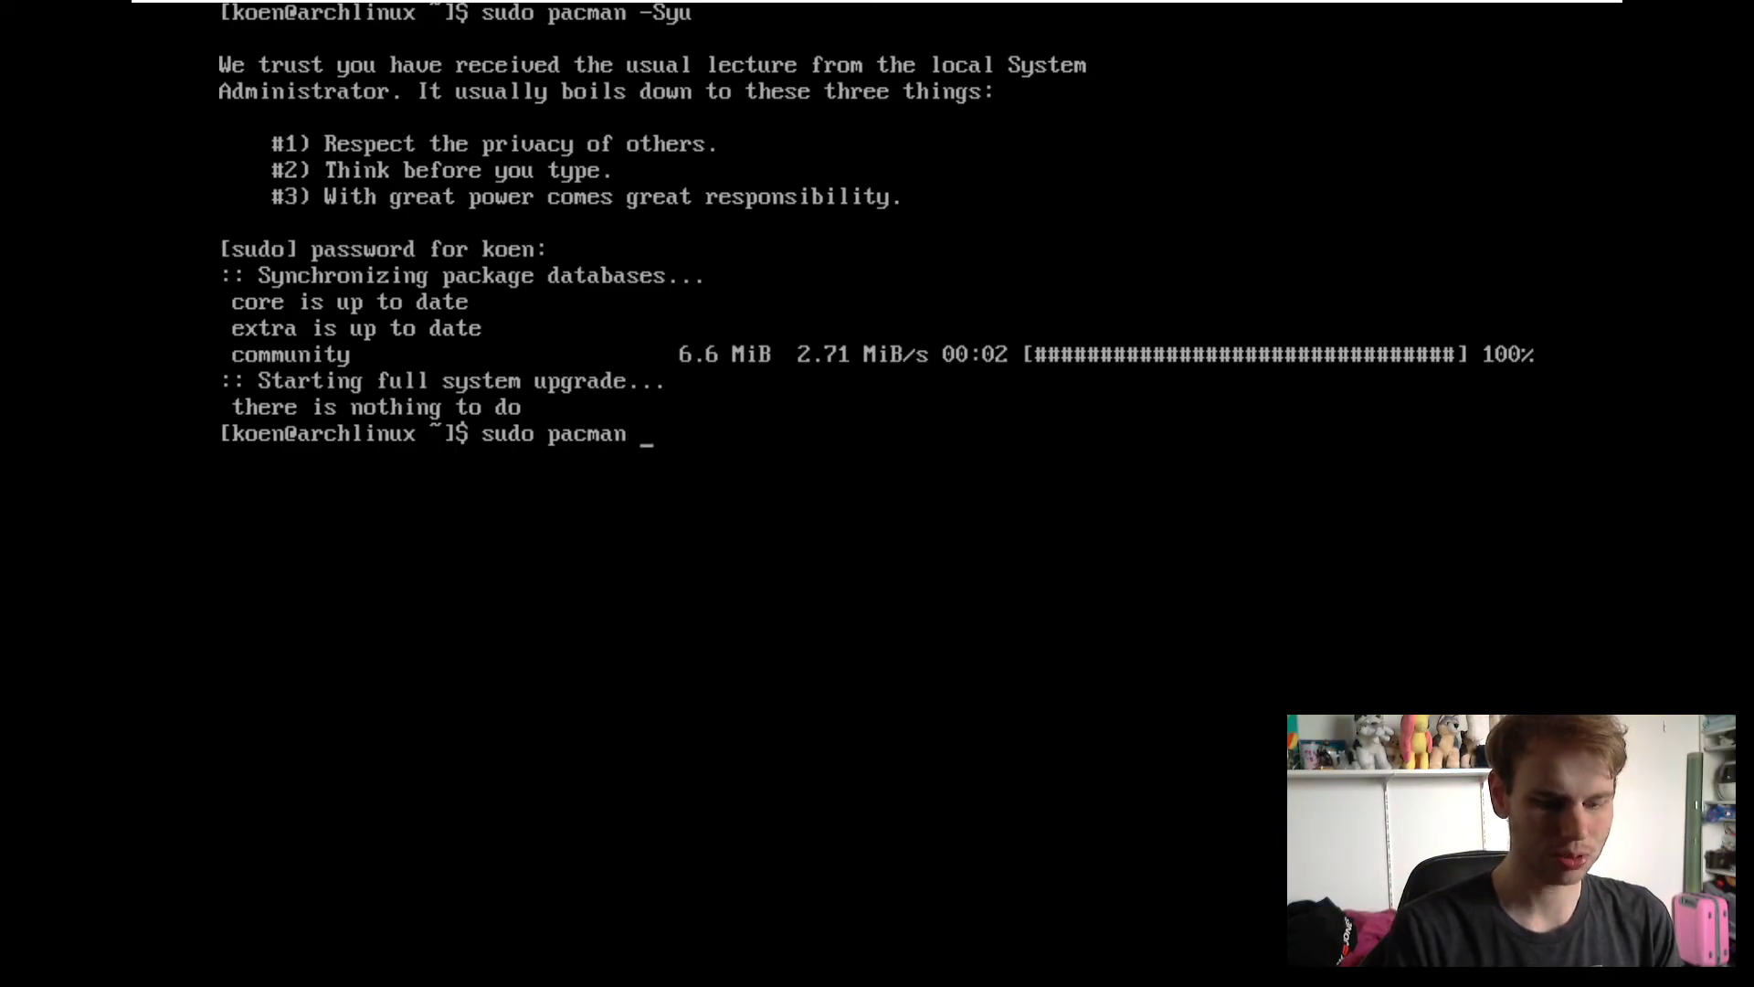
pyautogui.write('-S neofet')
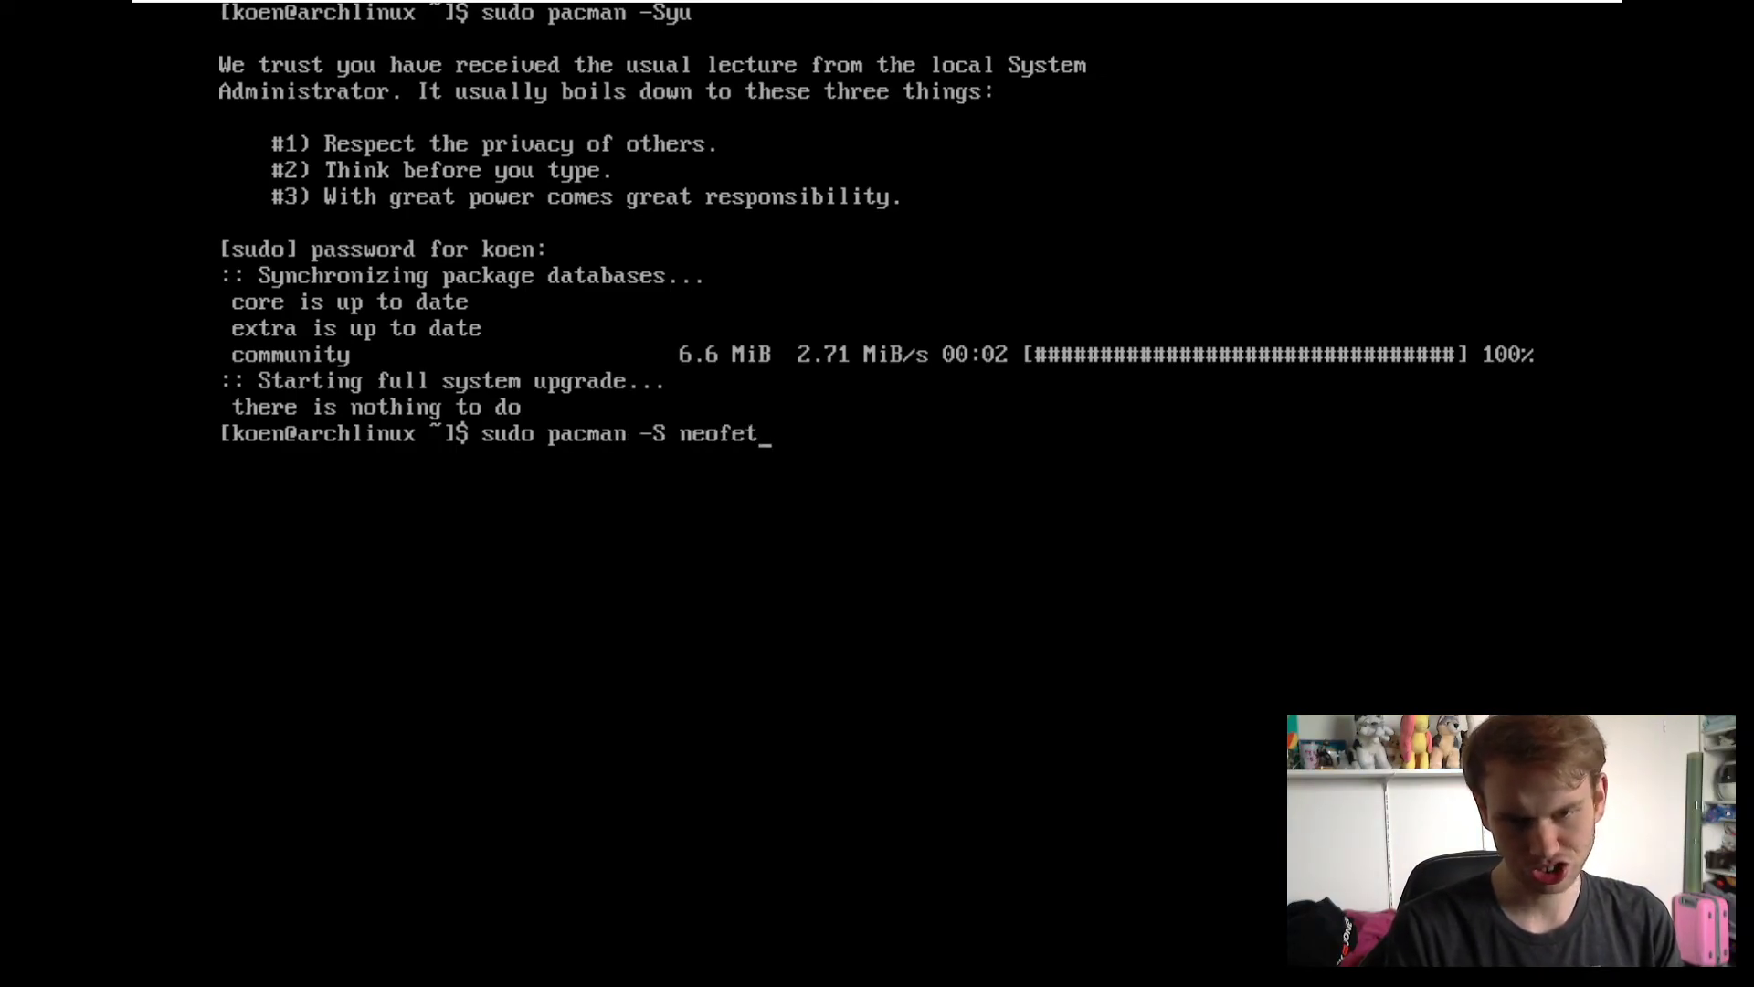
pyautogui.write('ch')
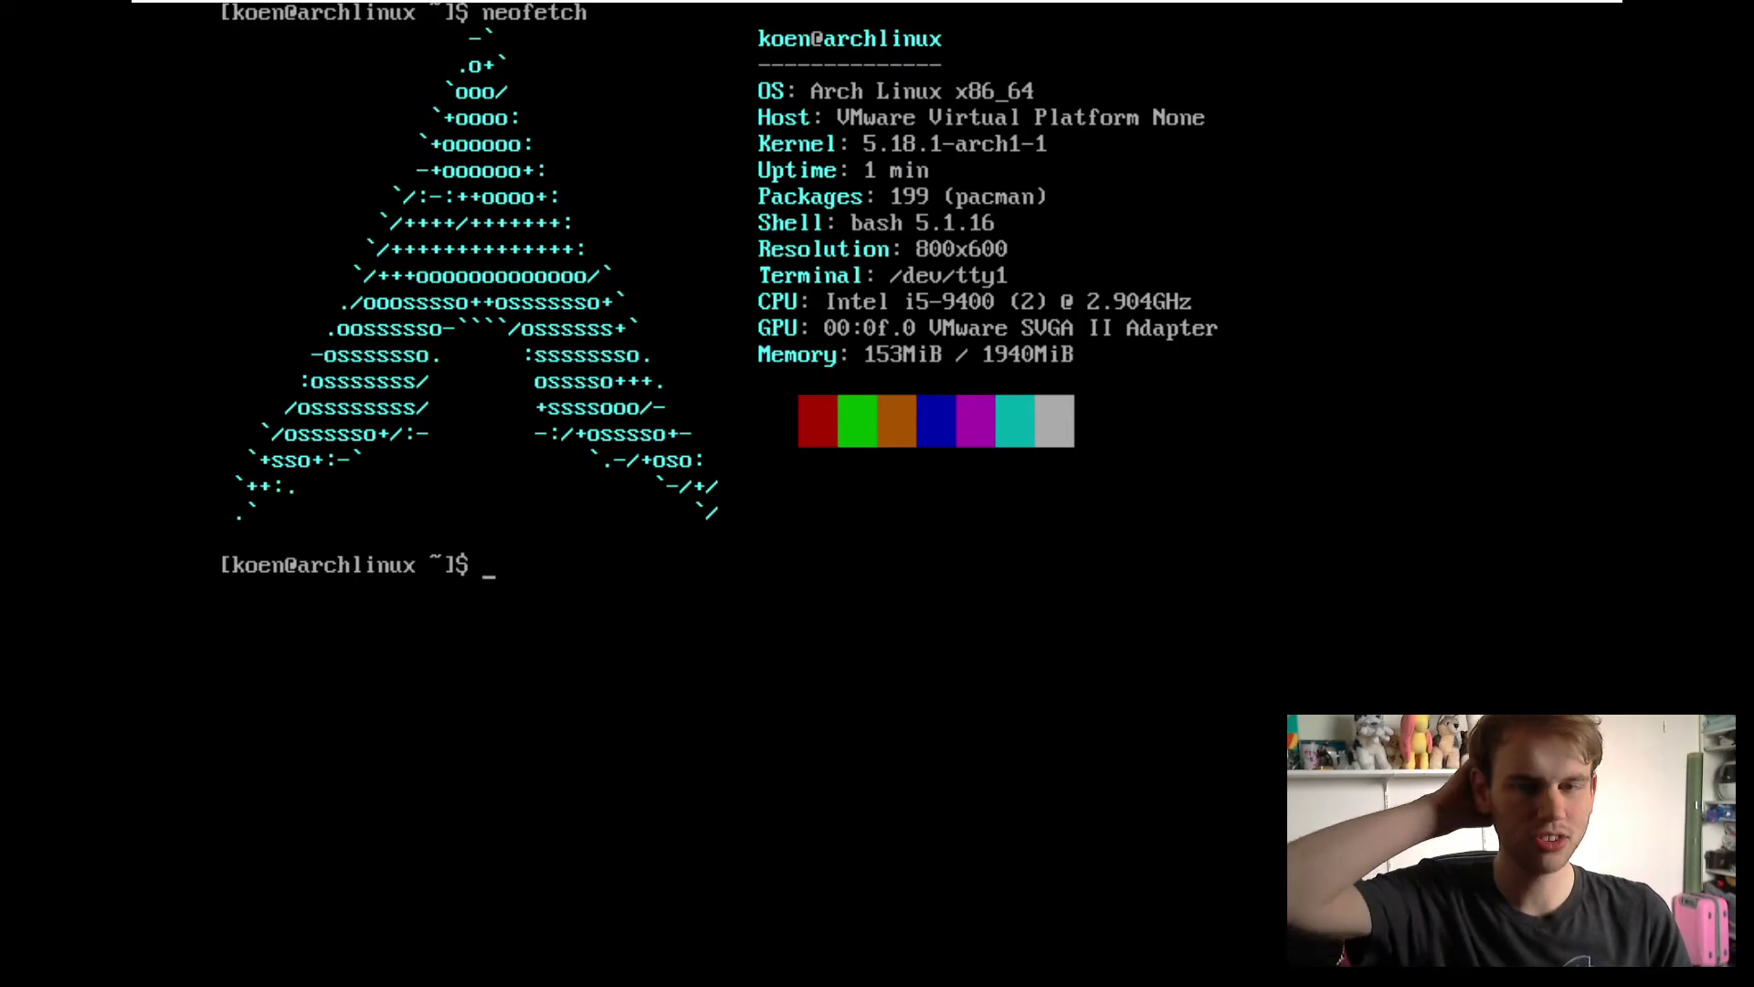